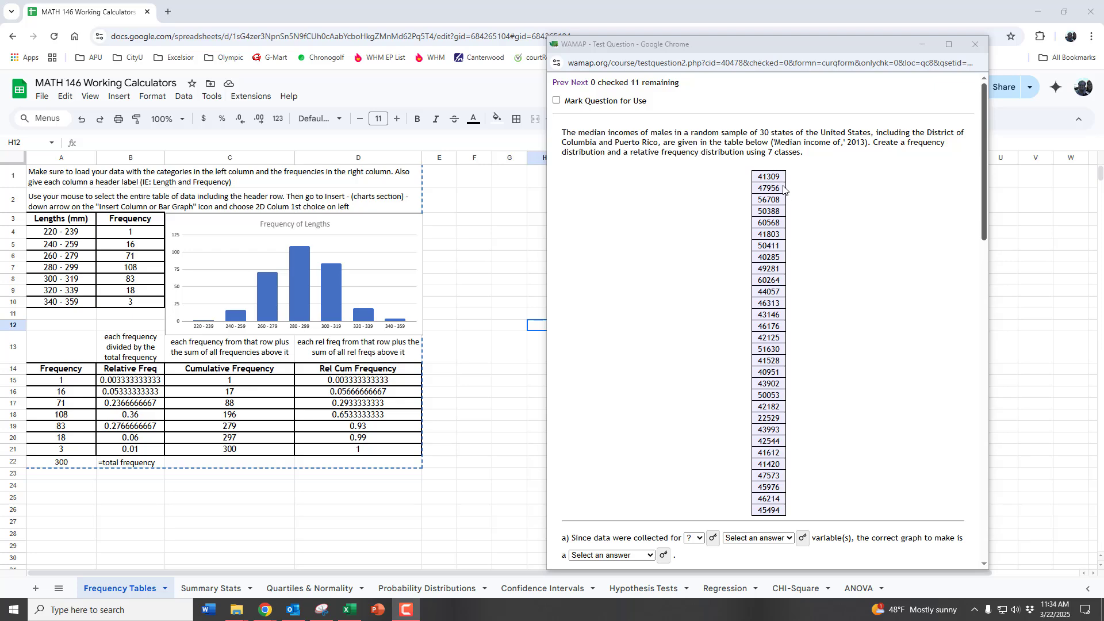
# - Copy the 30 median incomes from the test question's table and paste them into the Frequency Tables sheet starting at cell F1
pyautogui.moveTo(756, 182); pyautogui.dragTo(783, 513)
pyautogui.hotkey('ctrl', 'c')
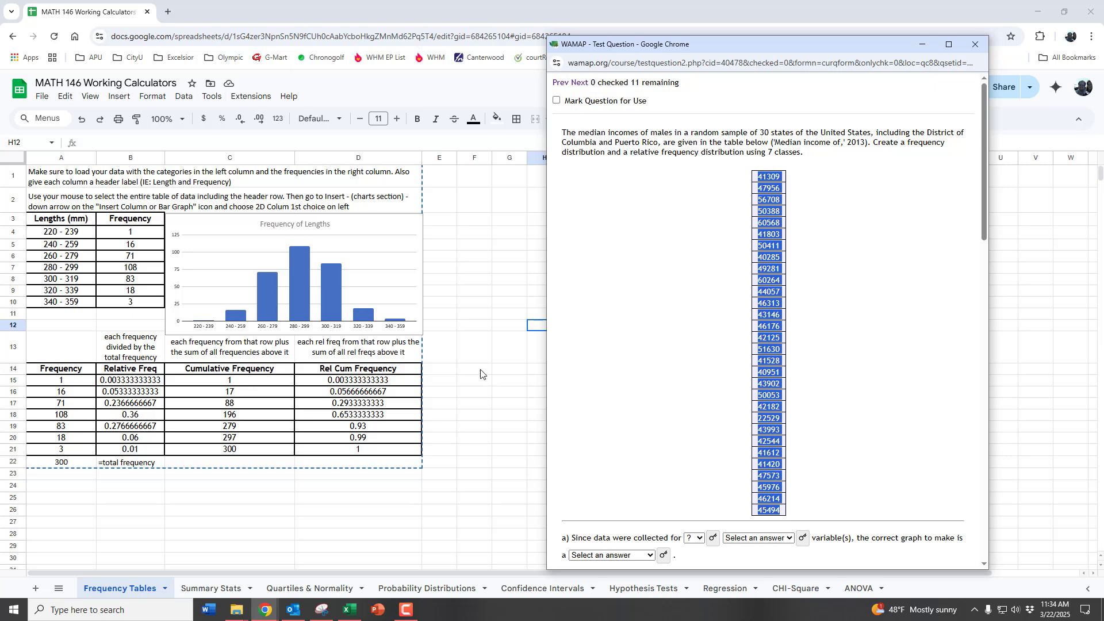
pyautogui.click(482, 226)
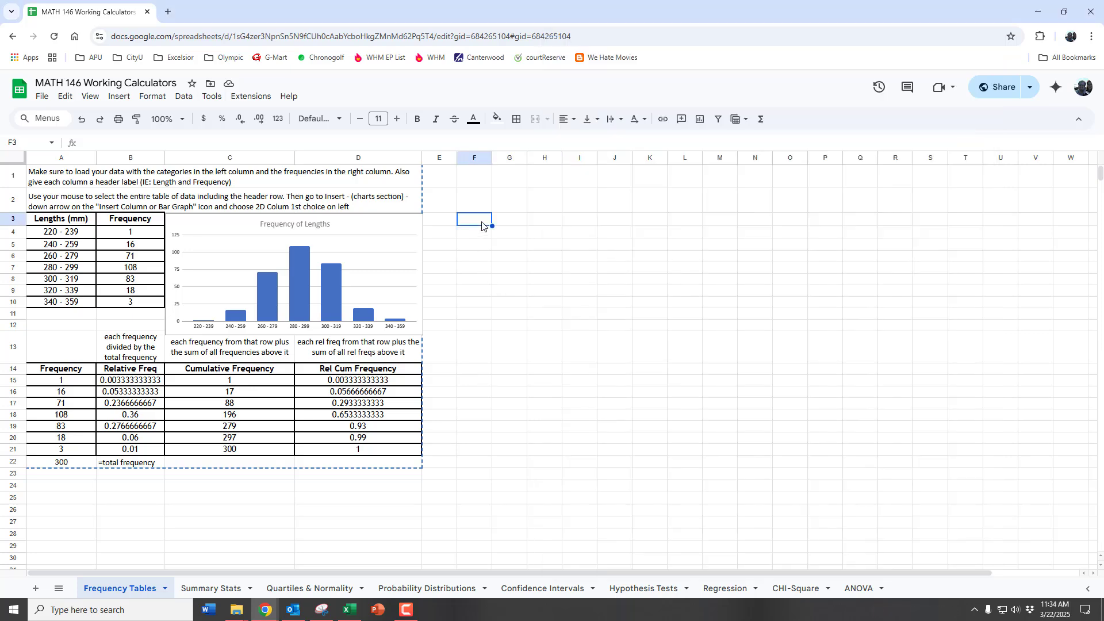
pyautogui.click(484, 178)
pyautogui.hotkey('ctrl', 'v')
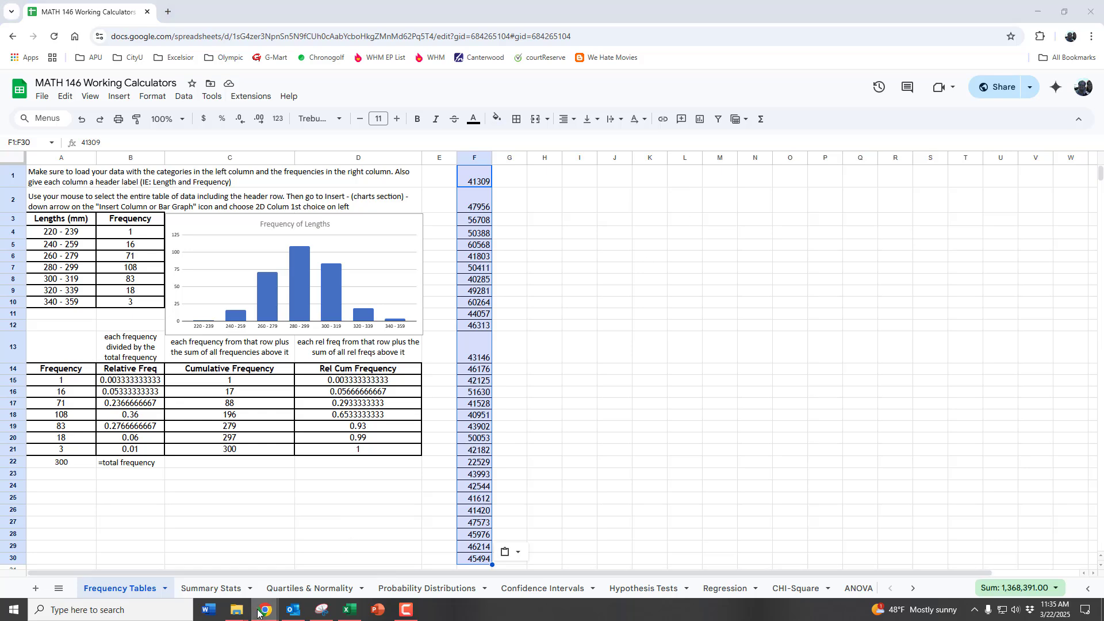
# - Review the test question's class width formula and seven-class frequency table, and return to the spreadsheet
pyautogui.moveTo(257, 614)
pyautogui.click(322, 563)
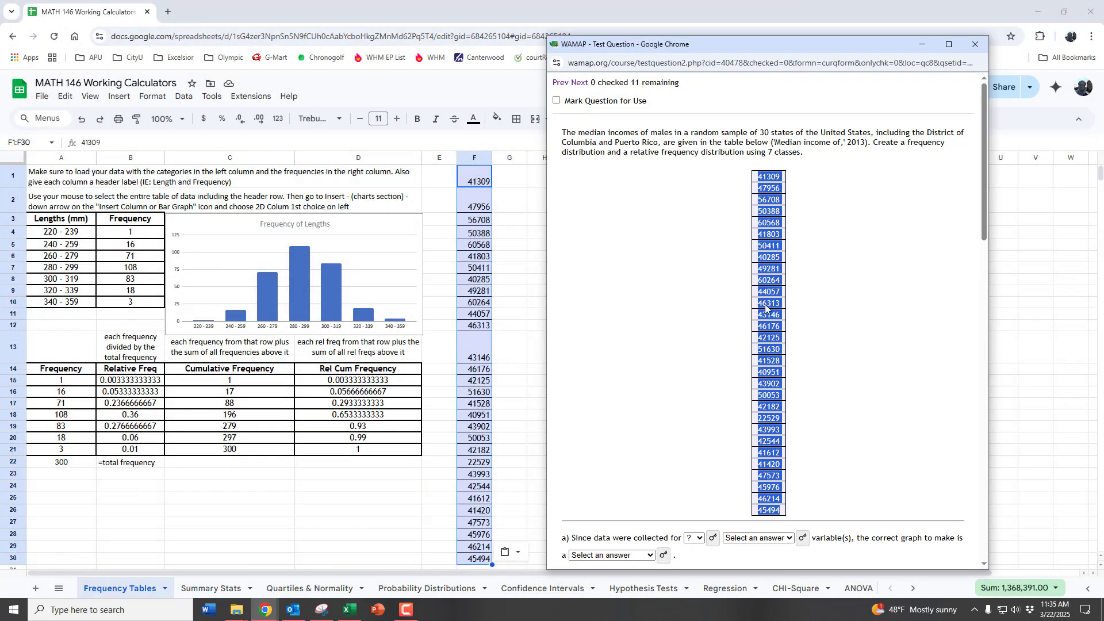
pyautogui.scroll(-2, 788, 298)
pyautogui.scroll(-4, 788, 298)
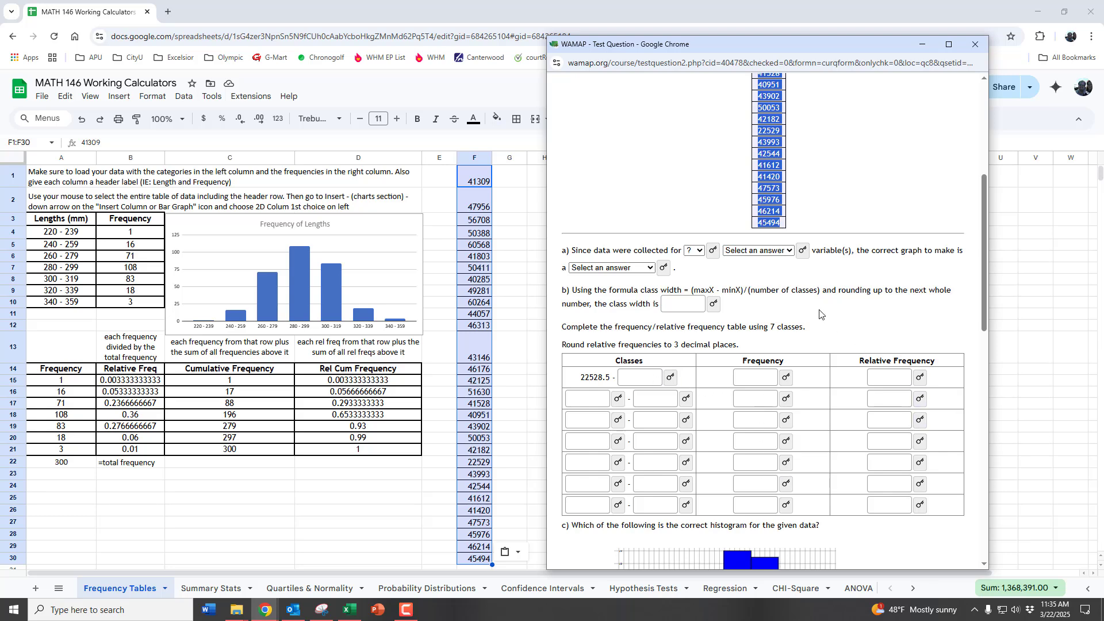
pyautogui.scroll(5, 821, 313)
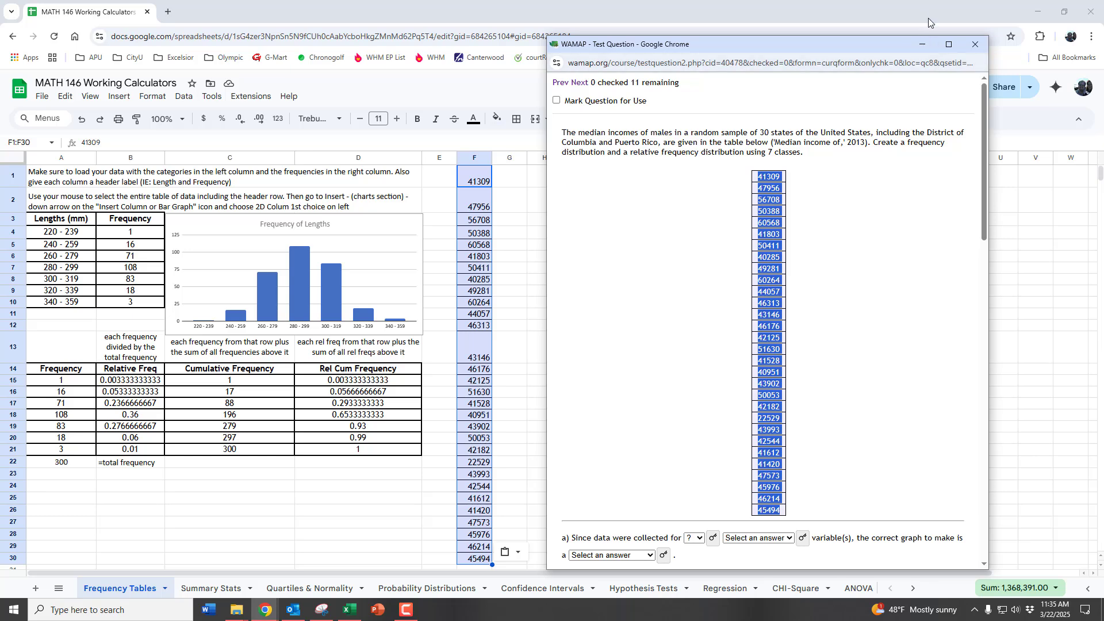
pyautogui.click(1000, 189)
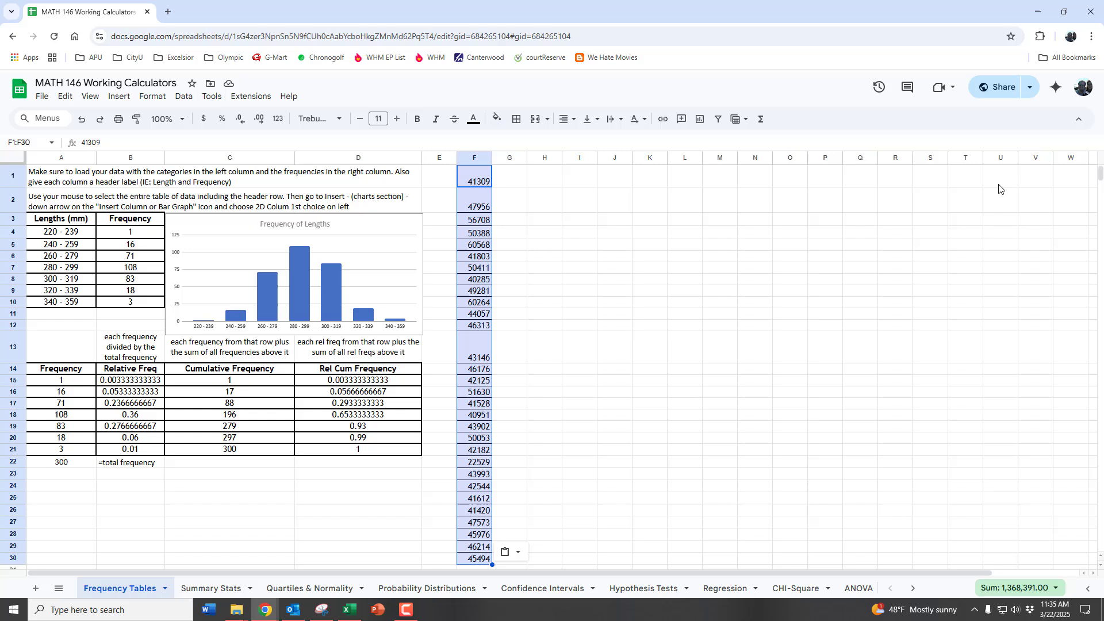
# - Sort the range in column F in ascending order (A to Z)
pyautogui.click(469, 156)
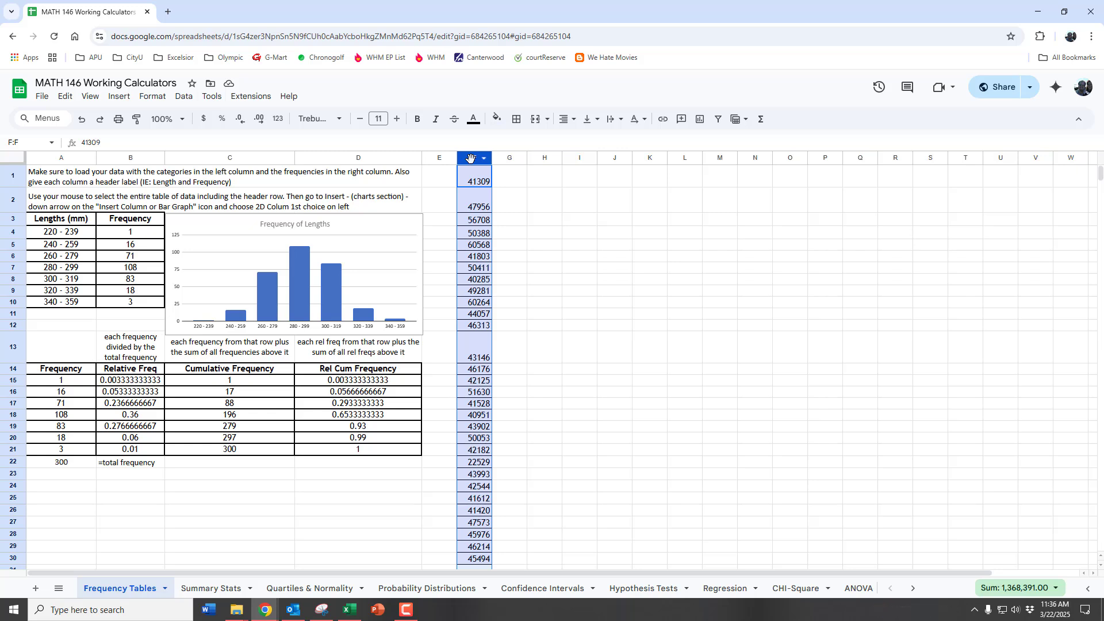
pyautogui.click(184, 96)
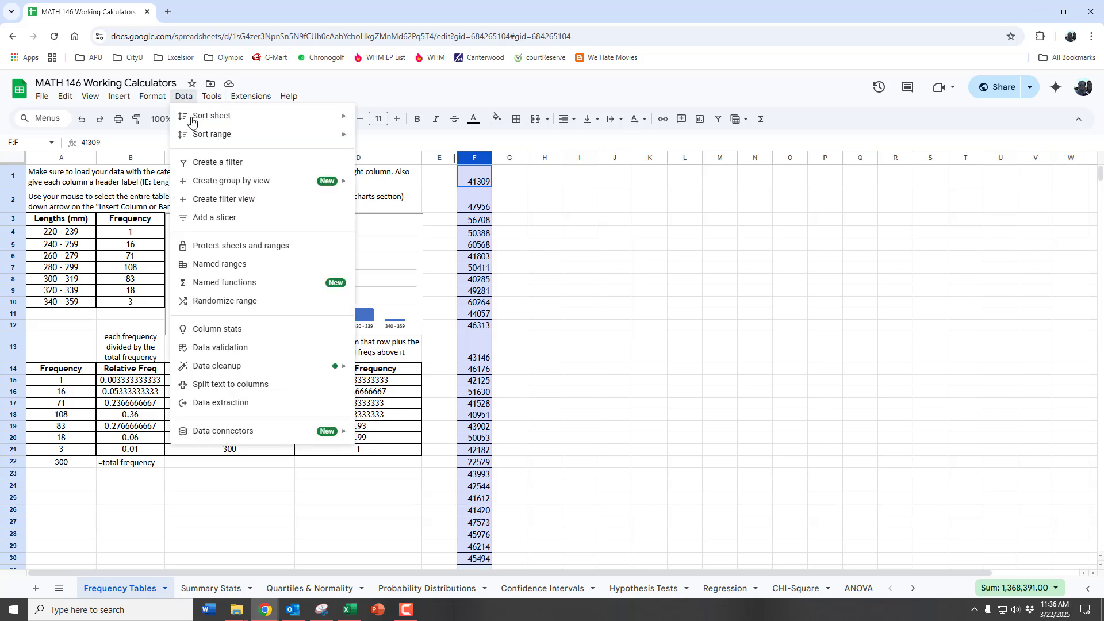
pyautogui.moveTo(198, 143)
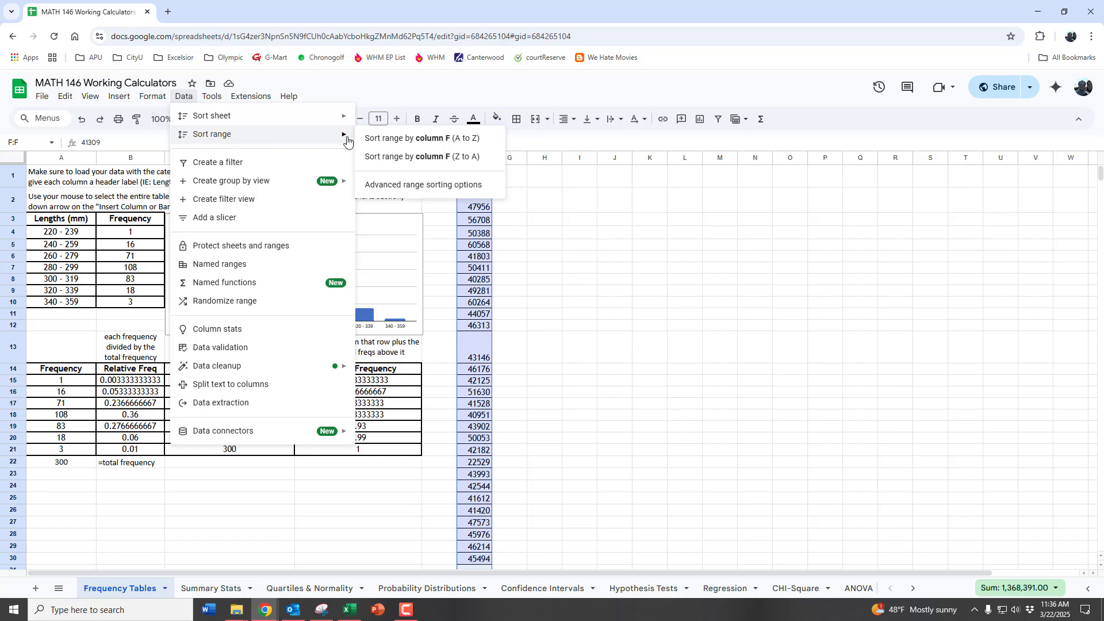
pyautogui.click(461, 138)
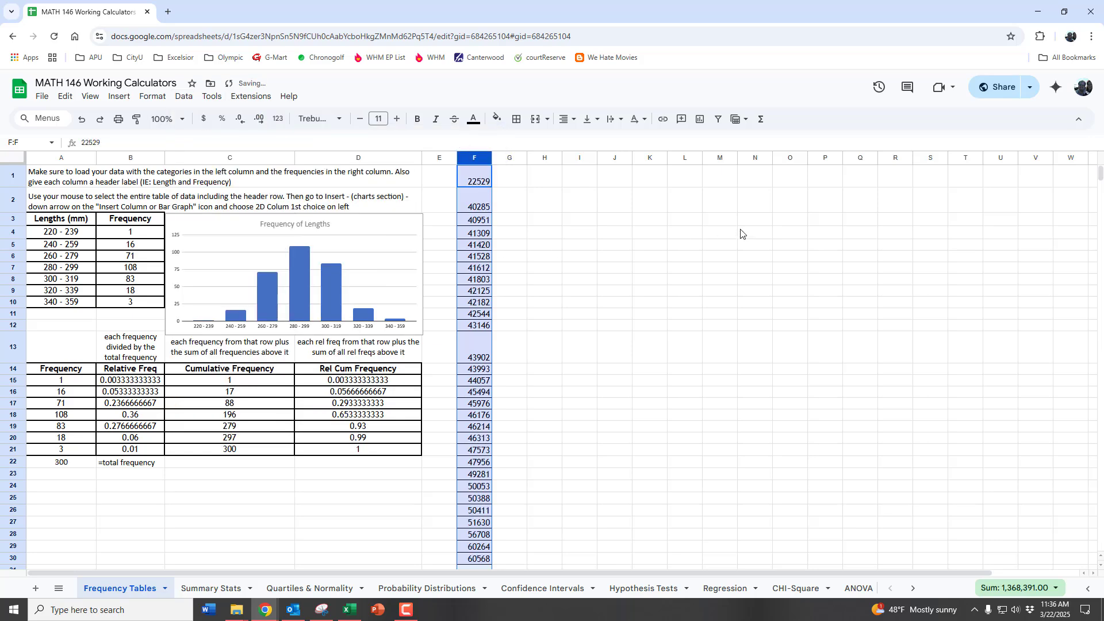
# - Switch to the Excel workbook Book1 and paste the copied incomes into Sheet1 starting at cell G1
pyautogui.click(354, 608)
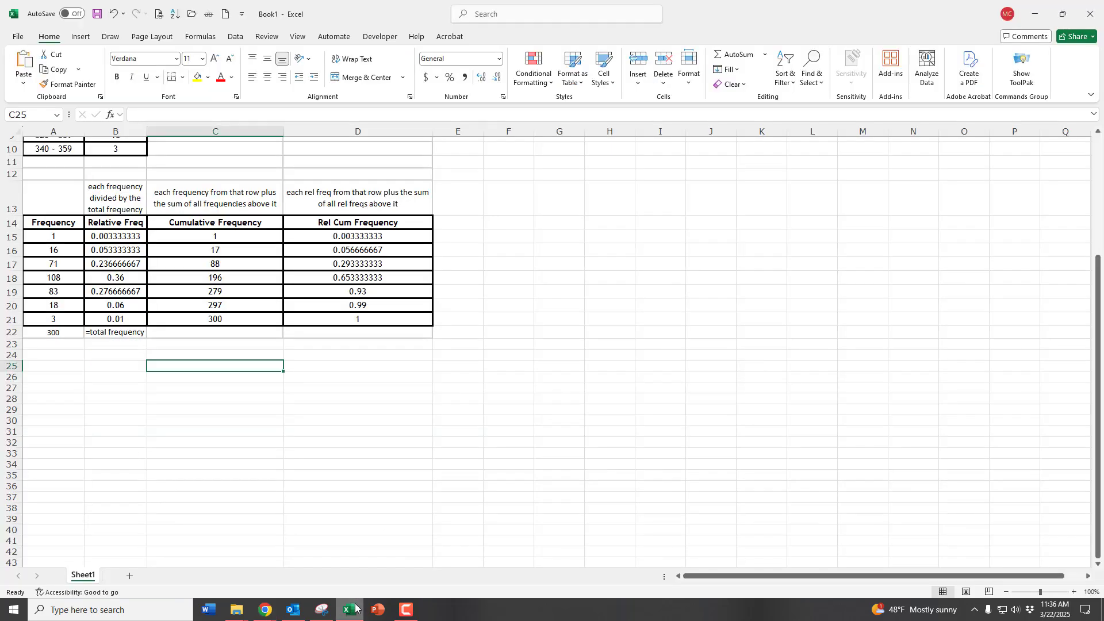
pyautogui.scroll(3, 544, 257)
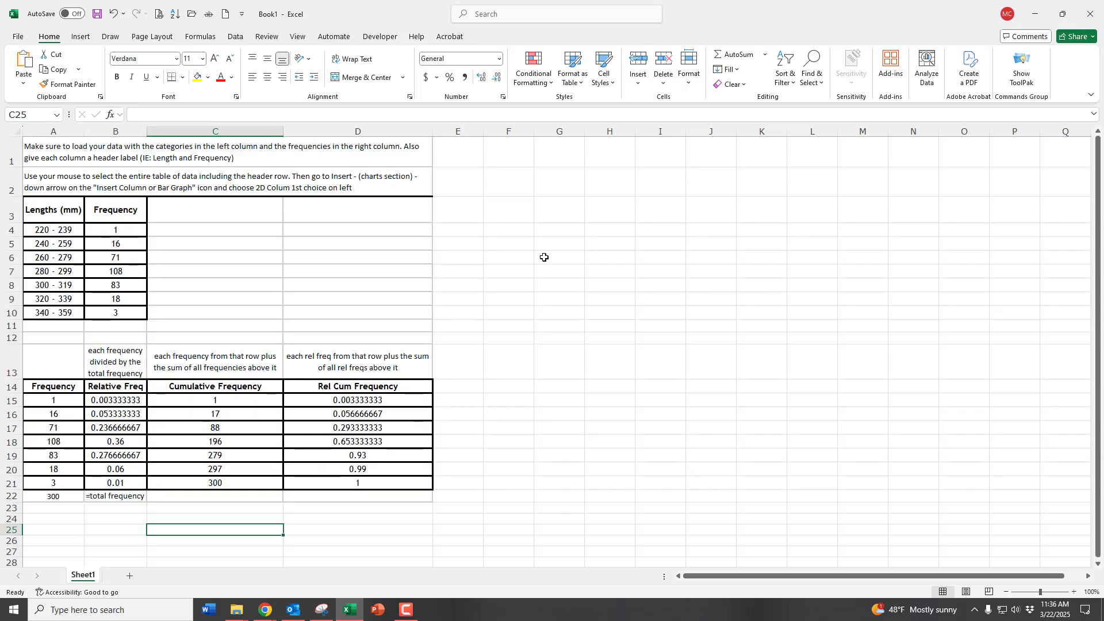
pyautogui.click(547, 156)
pyautogui.hotkey('ctrl', 'v')
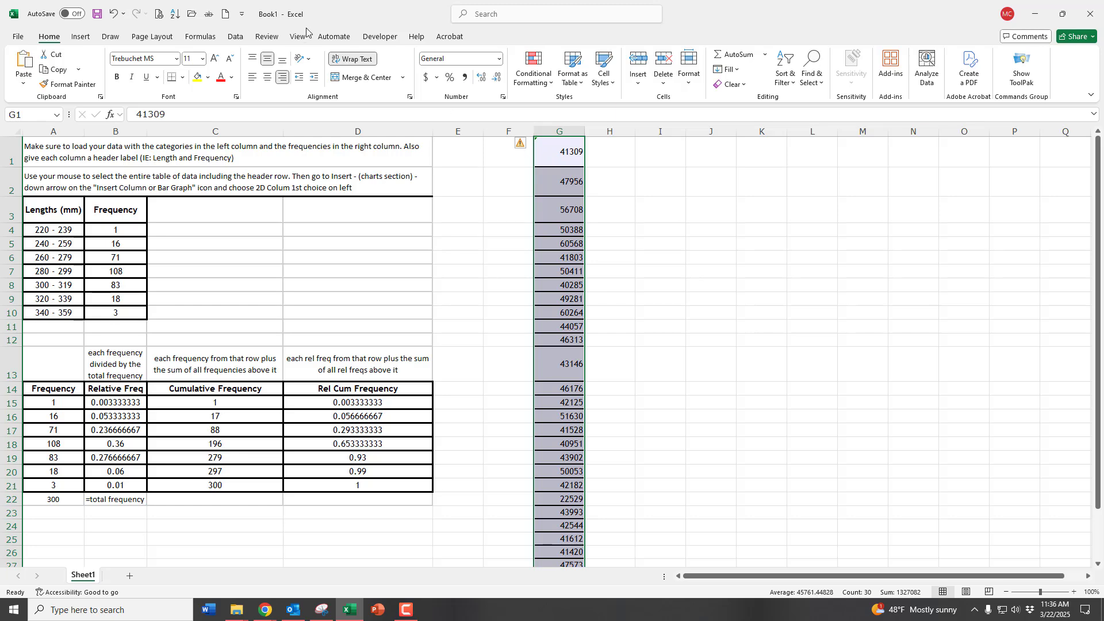
# - Sort column G from smallest to largest without a header row, treating anything that looks like a number as a number
pyautogui.click(236, 38)
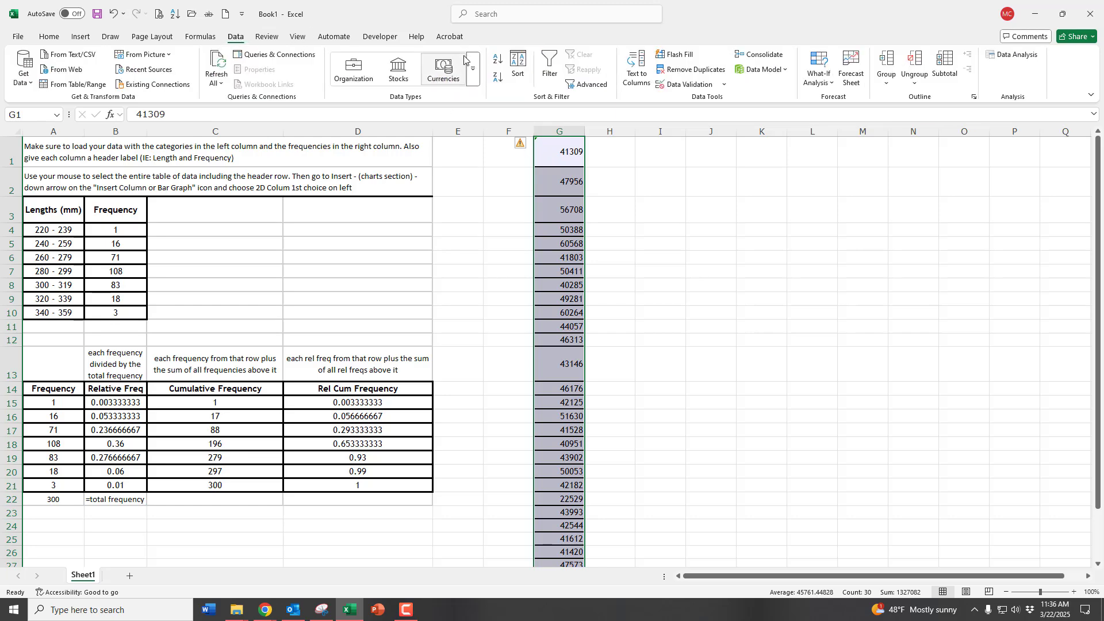
pyautogui.click(499, 63)
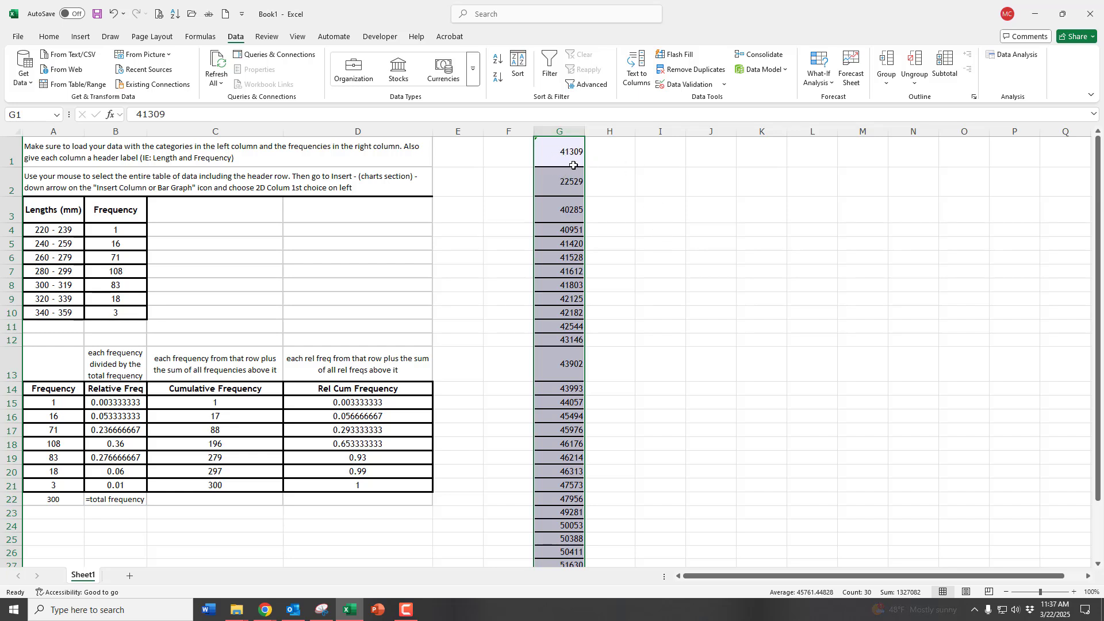
pyautogui.click(519, 65)
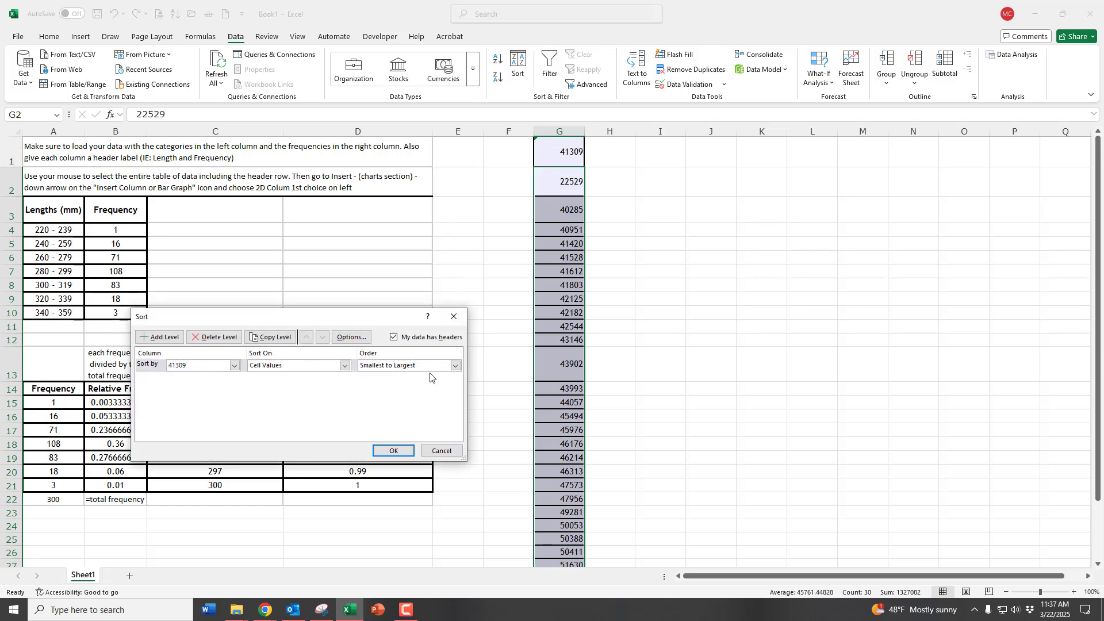
pyautogui.click(395, 339)
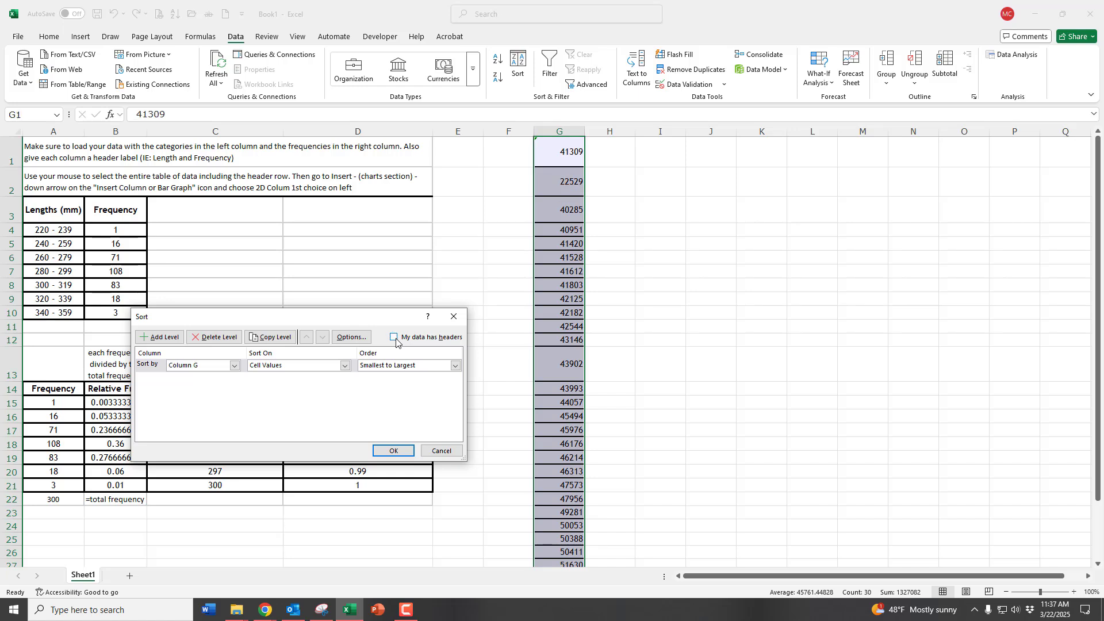
pyautogui.click(398, 452)
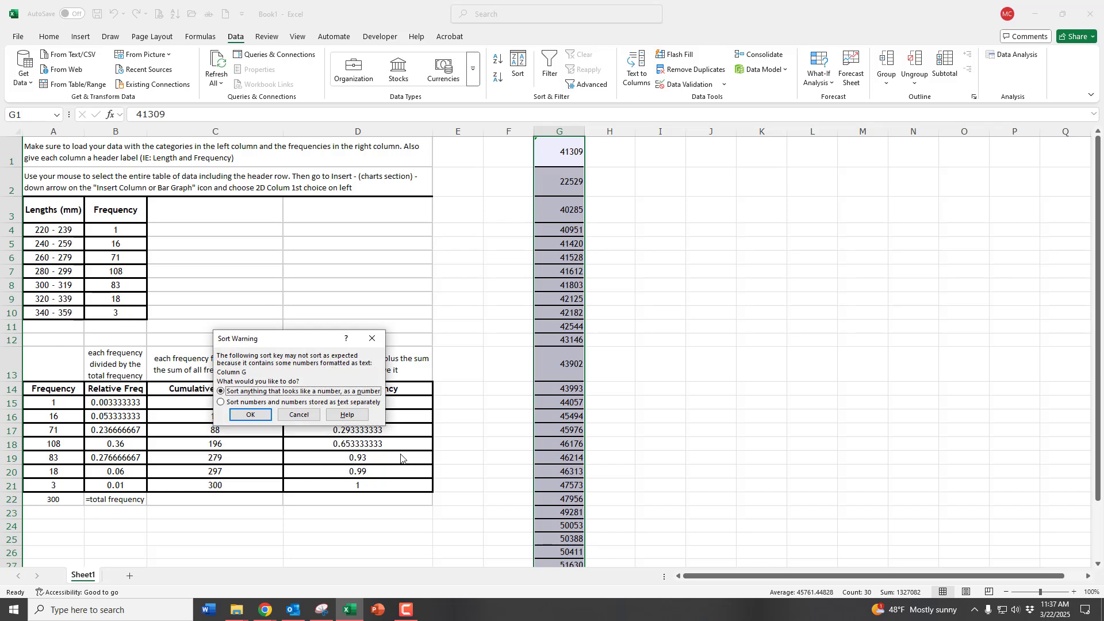
pyautogui.click(249, 414)
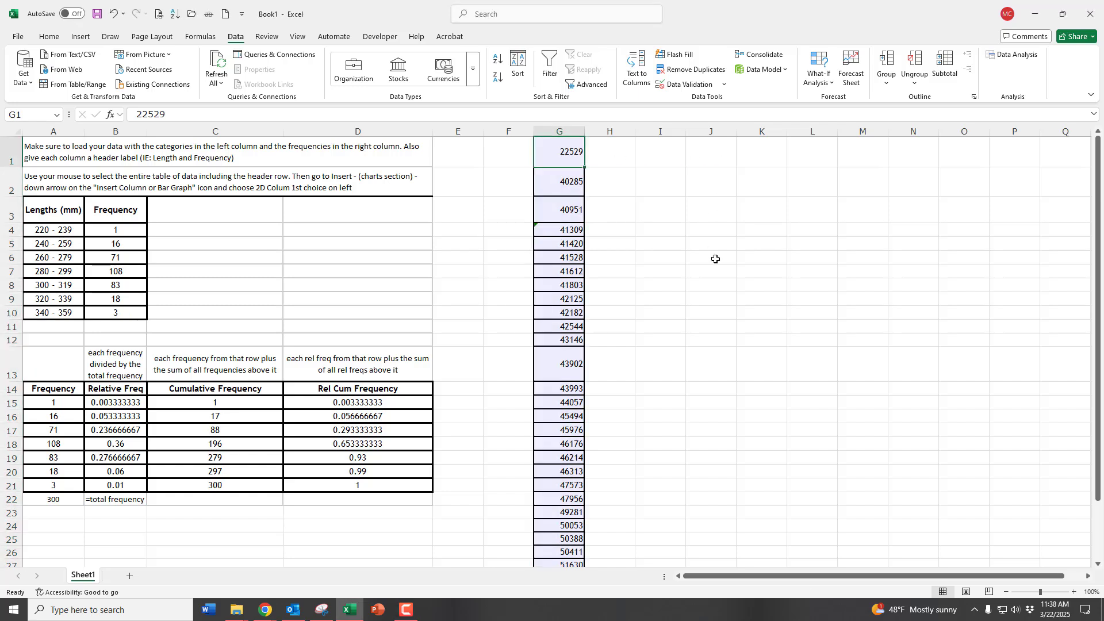
# - Enter the smallest income, 22529, in cell I1
pyautogui.click(673, 152)
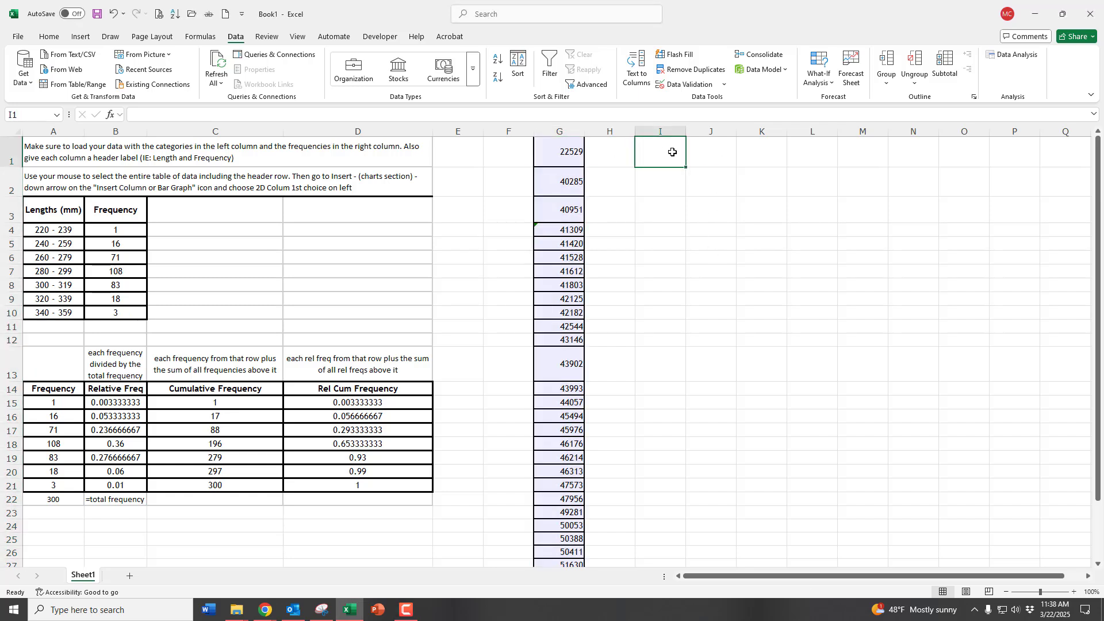
pyautogui.write('22')
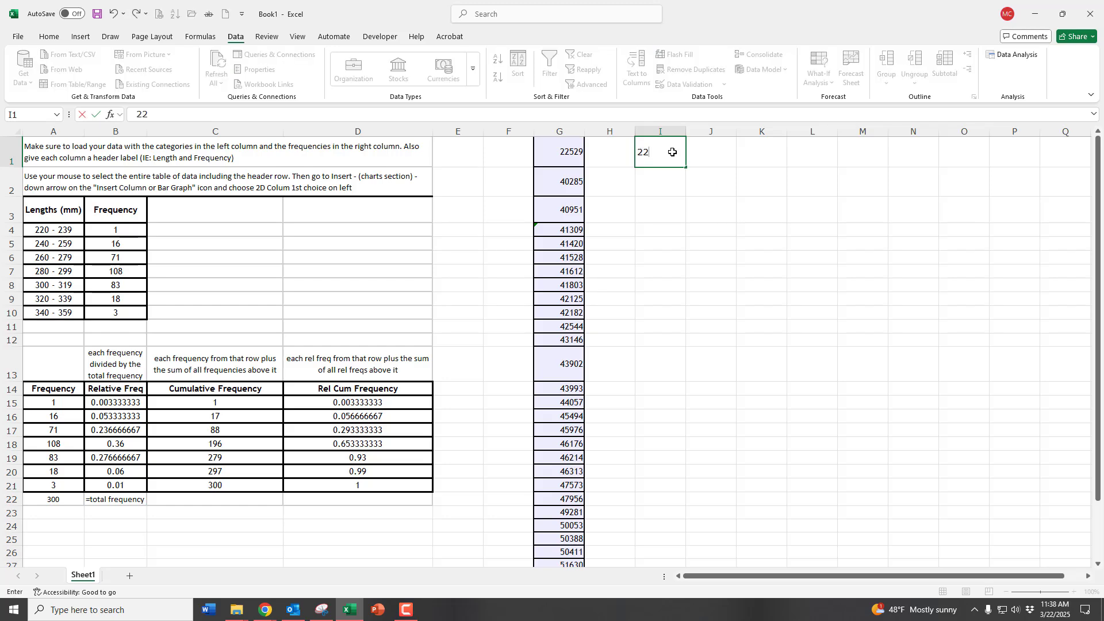
pyautogui.write('529')
pyautogui.press('Return')
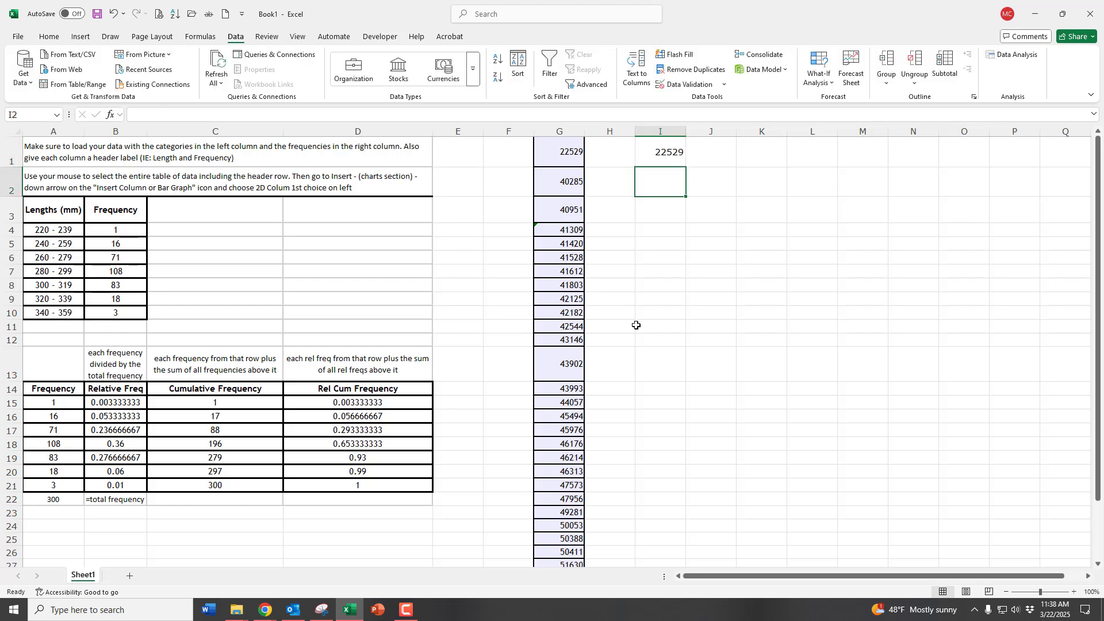
# - Copy the largest income from cell G30 into cell J1
pyautogui.scroll(-1, 636, 325)
pyautogui.scroll(-2, 636, 325)
pyautogui.click(574, 473)
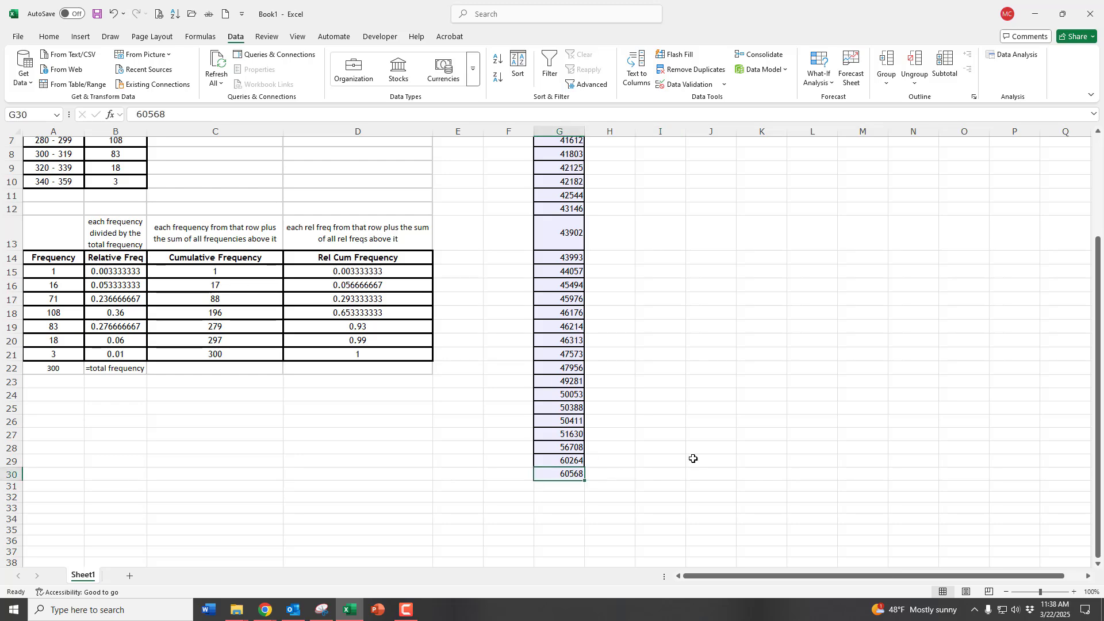
pyautogui.hotkey('ctrl', 'c')
pyautogui.scroll(2, 702, 457)
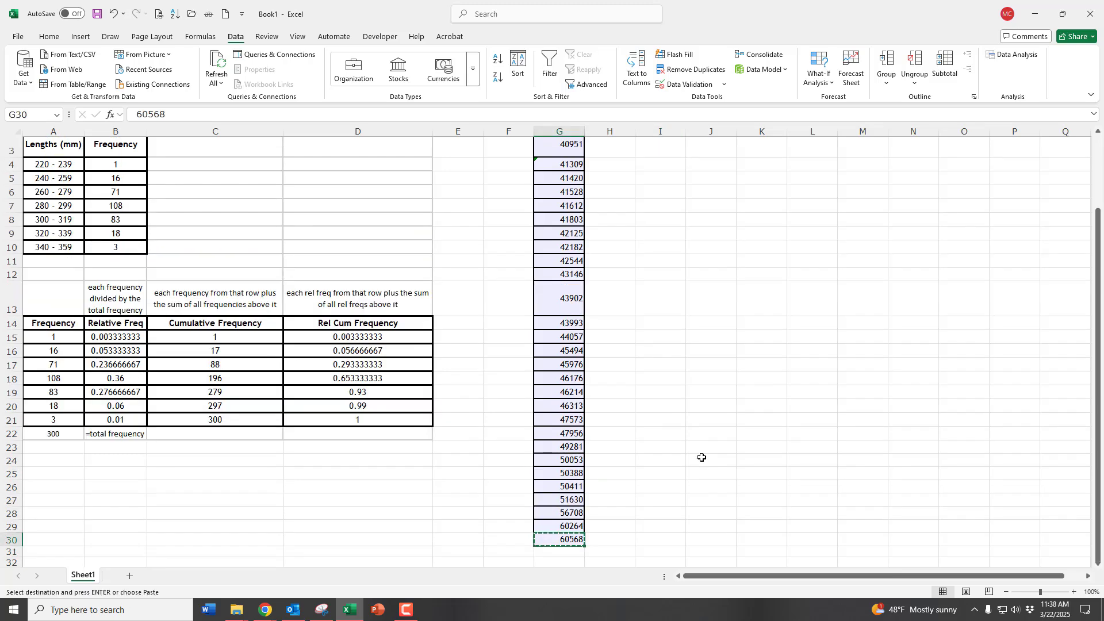
pyautogui.click(710, 153)
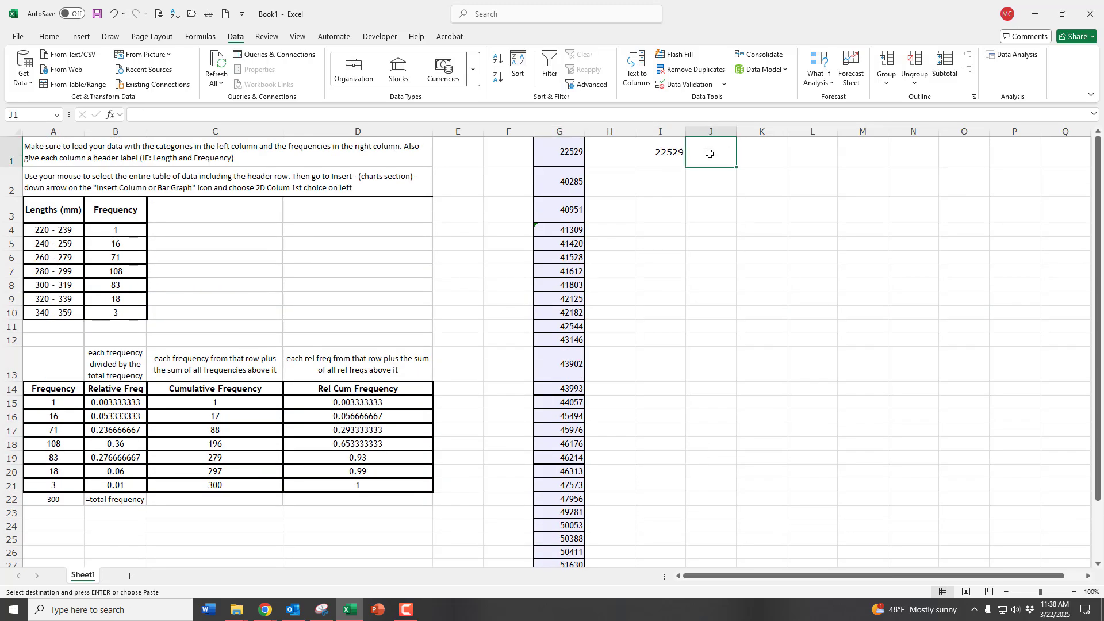
pyautogui.hotkey('ctrl', 'v')
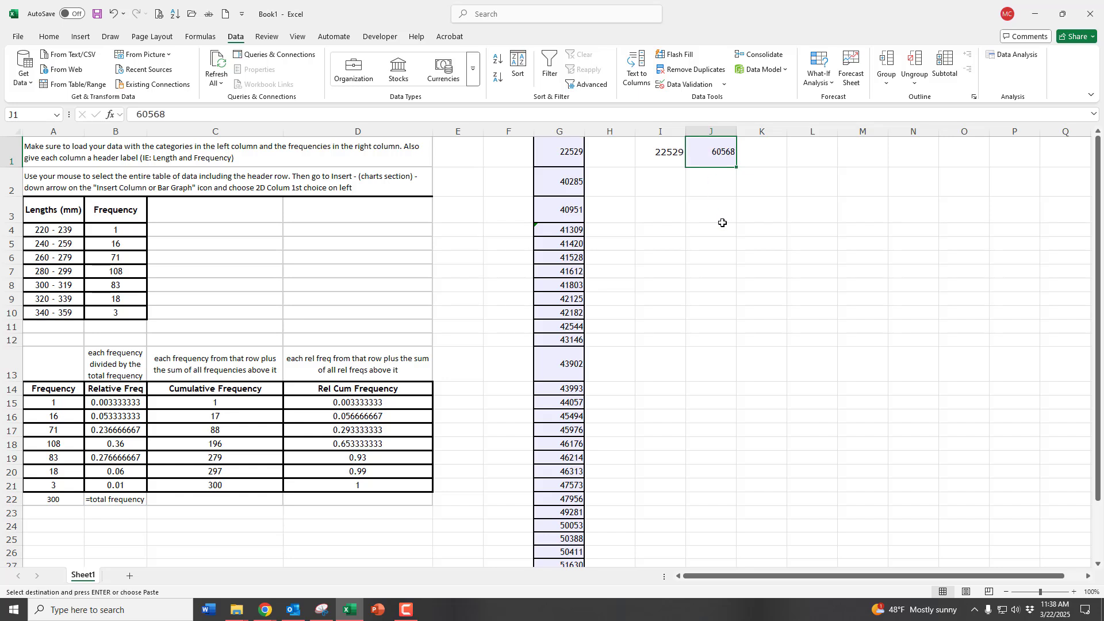
# - Calculate the range of the incomes in cell K1 with the formula =J1-I1
pyautogui.click(771, 153)
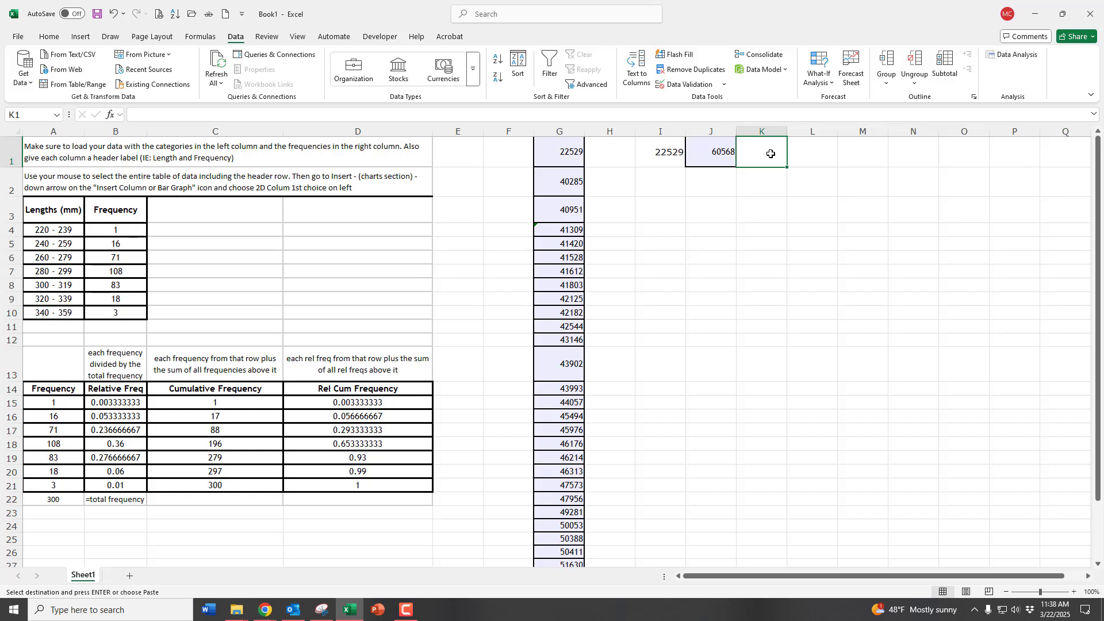
pyautogui.write('=')
pyautogui.click(711, 153)
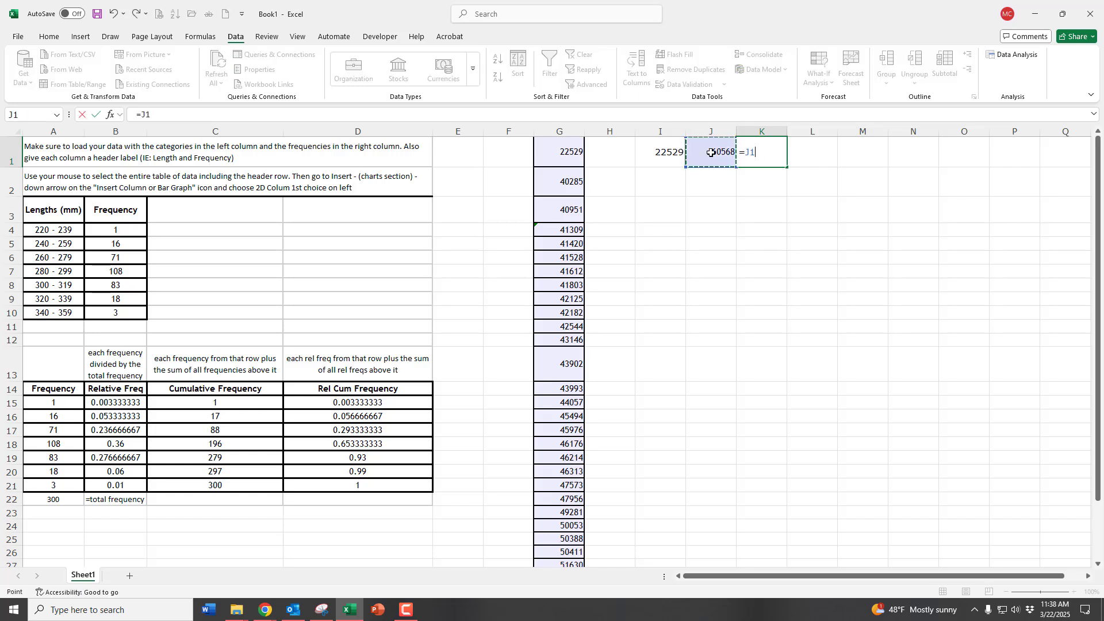
pyautogui.write('-')
pyautogui.click(675, 152)
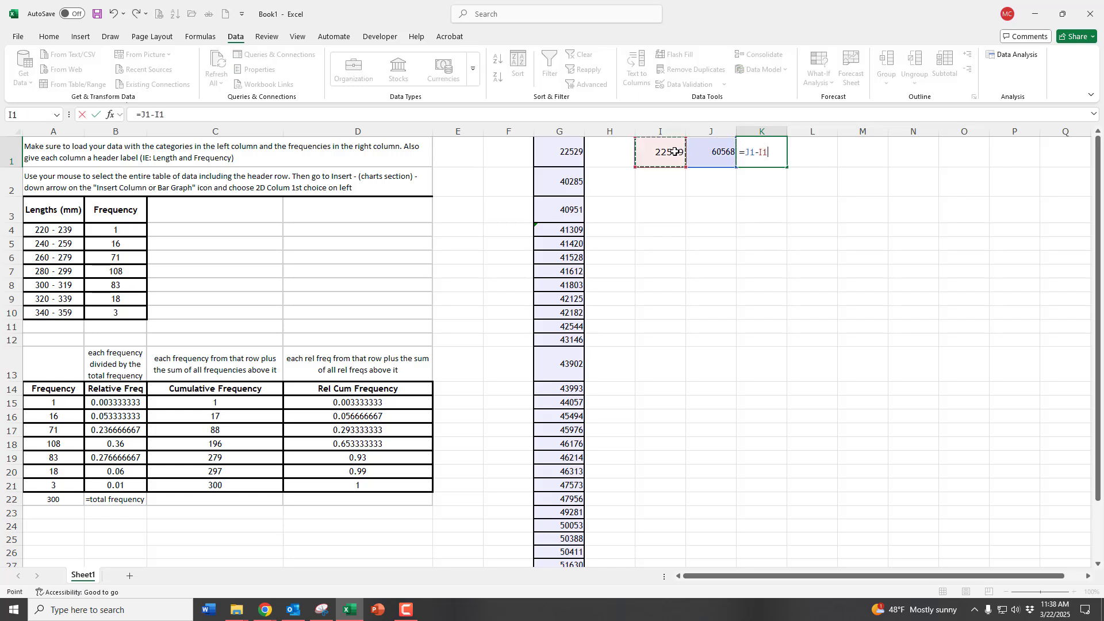
pyautogui.press('Return')
pyautogui.click(771, 154)
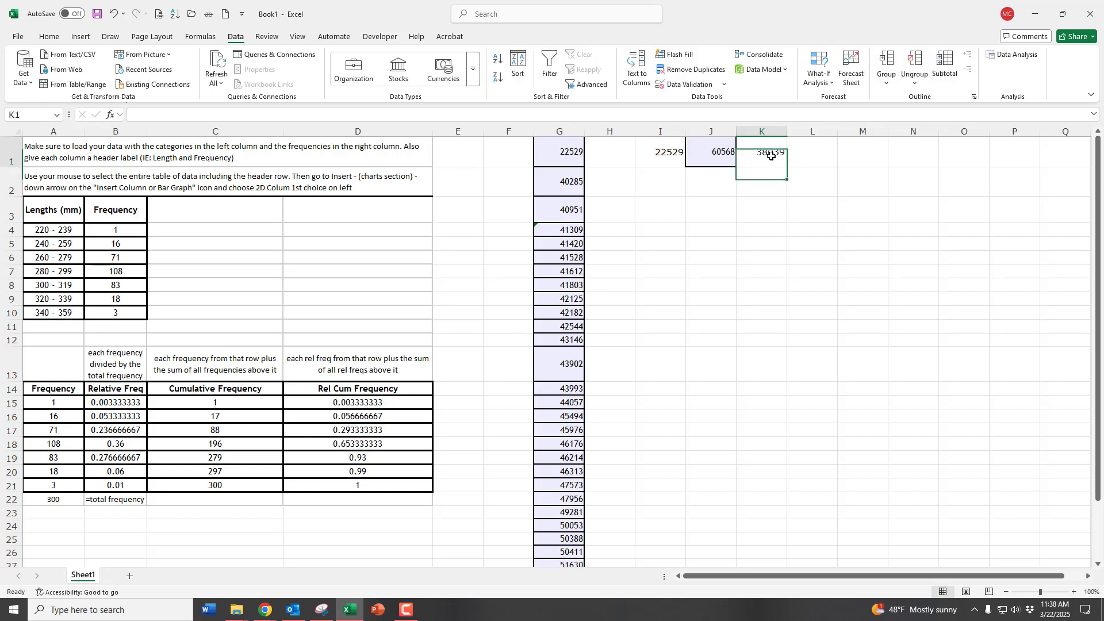
pyautogui.click(843, 209)
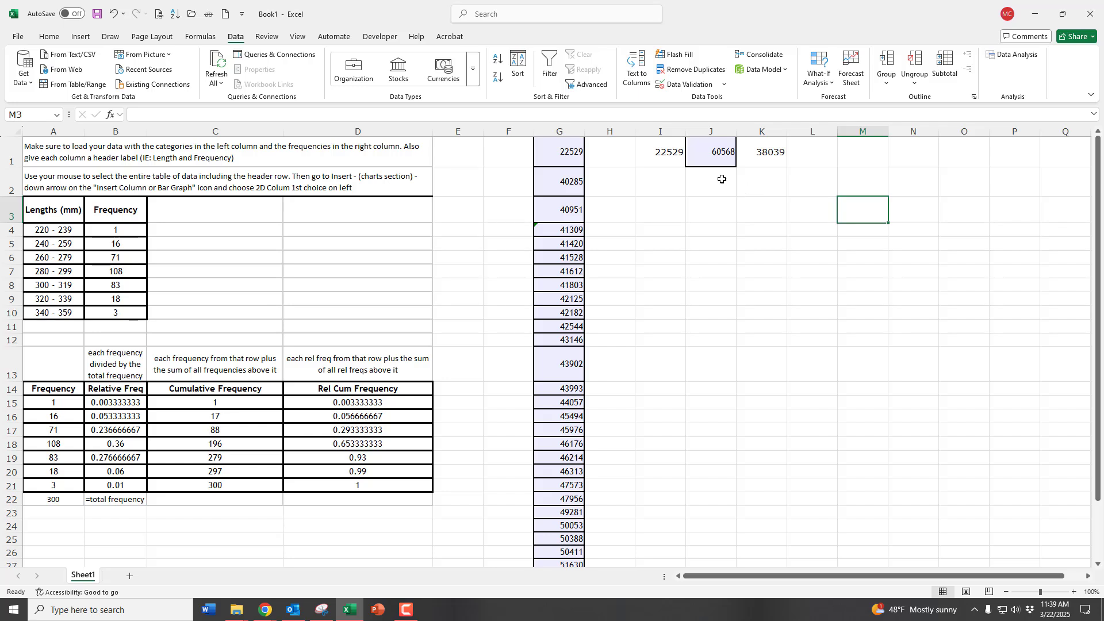
pyautogui.click(703, 183)
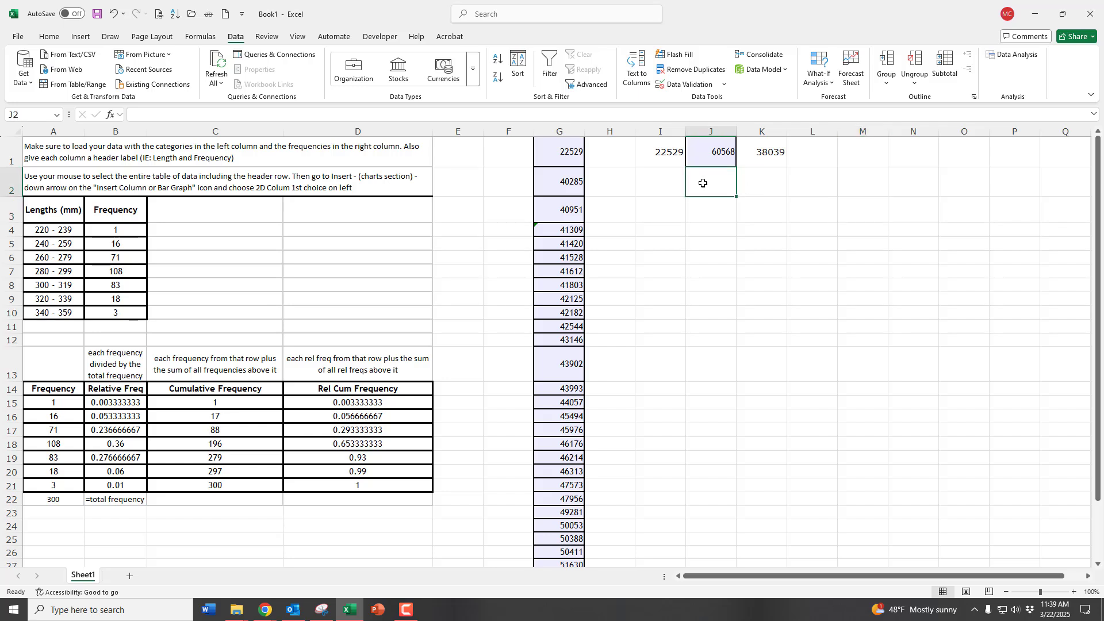
pyautogui.write('=min')
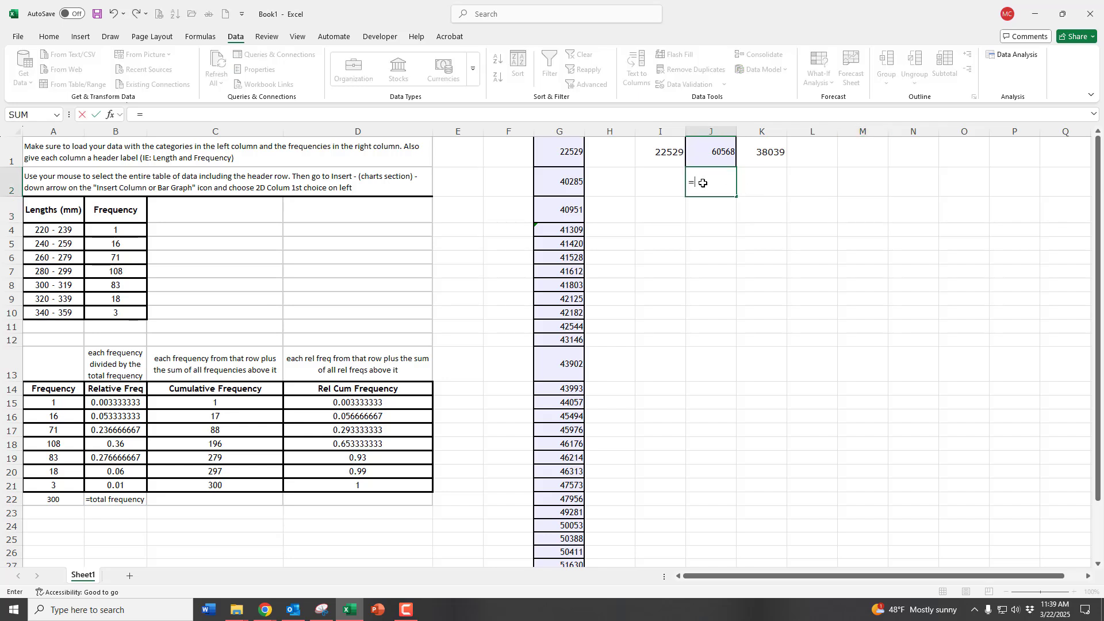
pyautogui.press('BackSpace')
pyautogui.press('BackSpace')
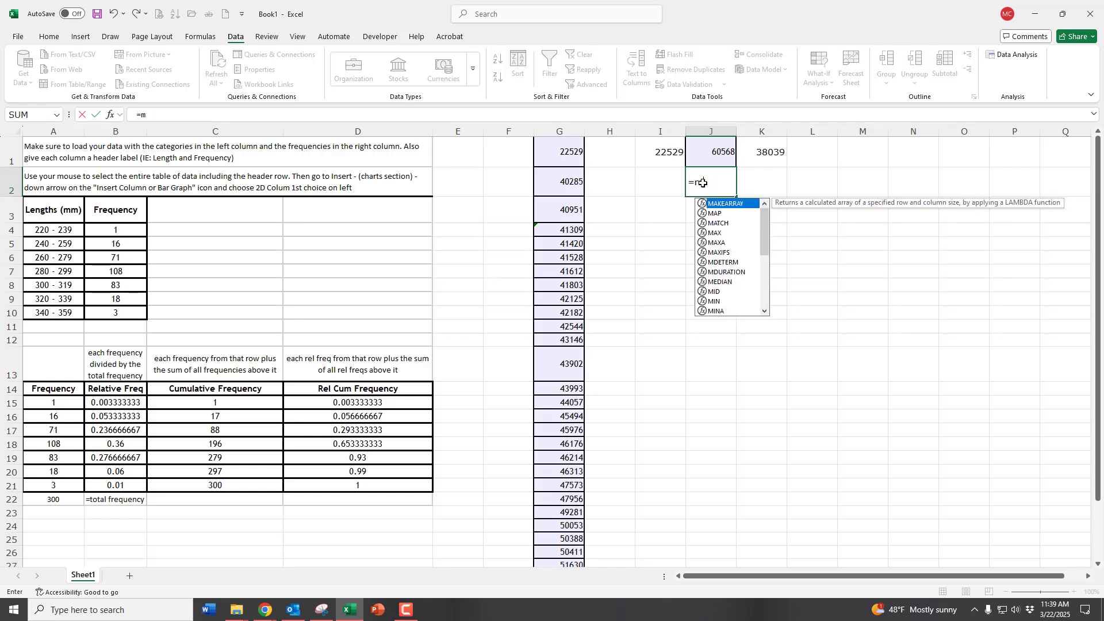
pyautogui.write('ax')
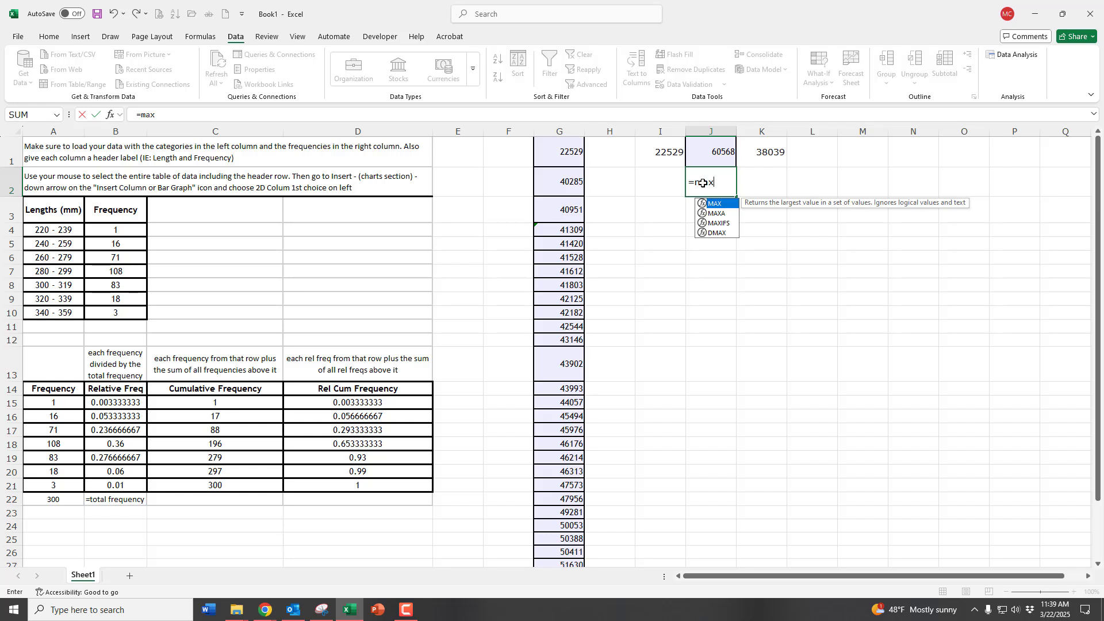
pyautogui.press('BackSpace')
pyautogui.press('BackSpace')
pyautogui.press('BackSpace')
pyautogui.press('BackSpace')
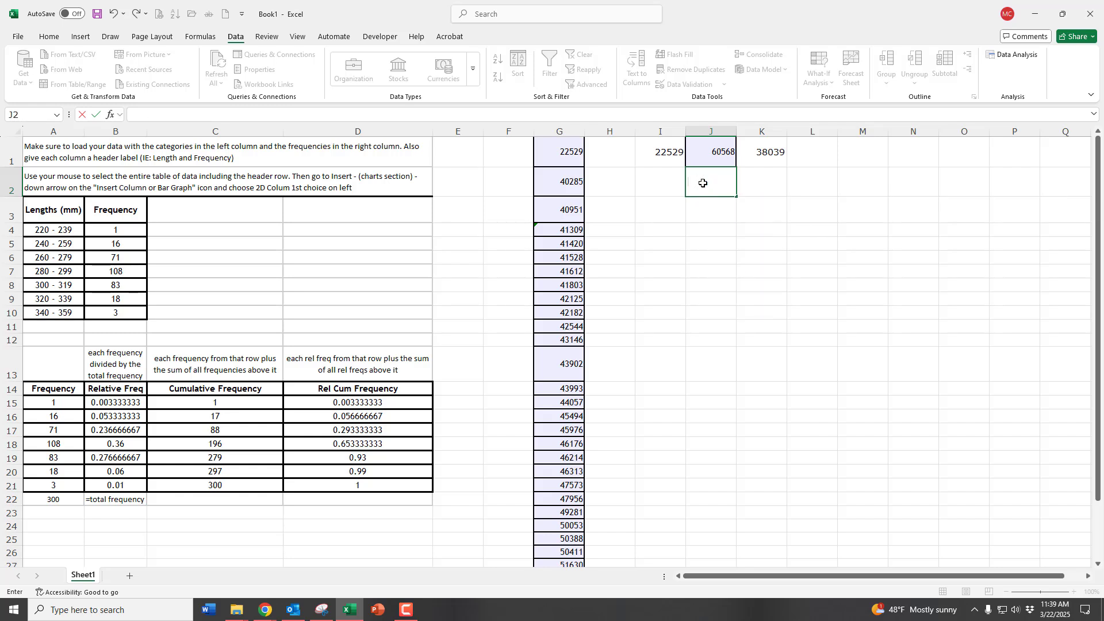
pyautogui.click(674, 234)
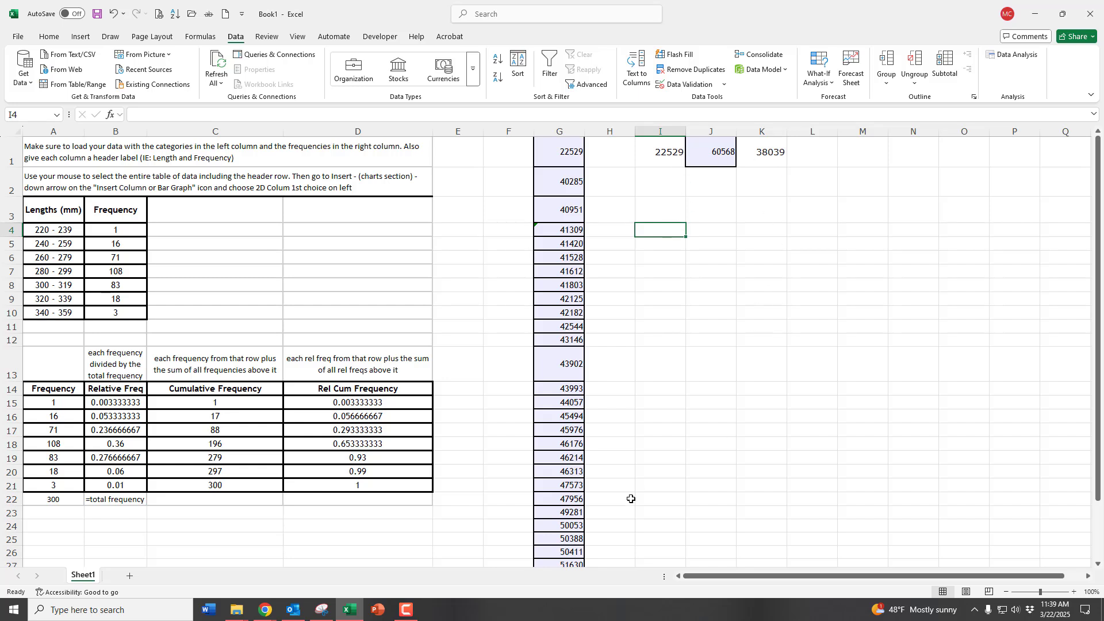
# - Go through the seven example length classes one by one in cells A4 to A10
pyautogui.click(55, 232)
pyautogui.click(60, 244)
pyautogui.click(64, 259)
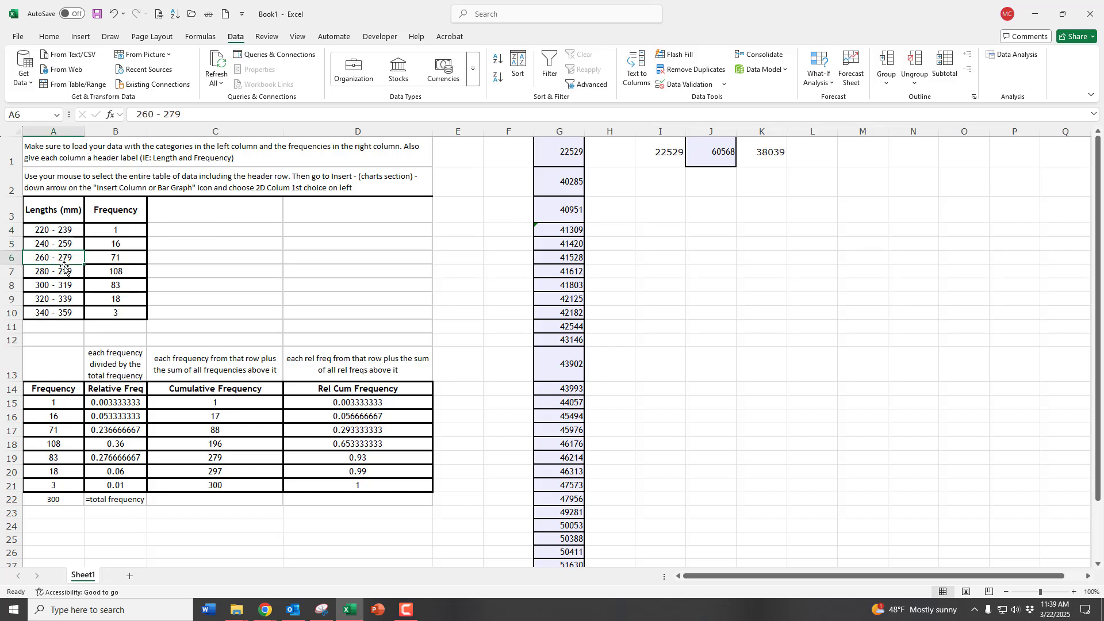
pyautogui.click(63, 272)
pyautogui.click(62, 286)
pyautogui.click(59, 300)
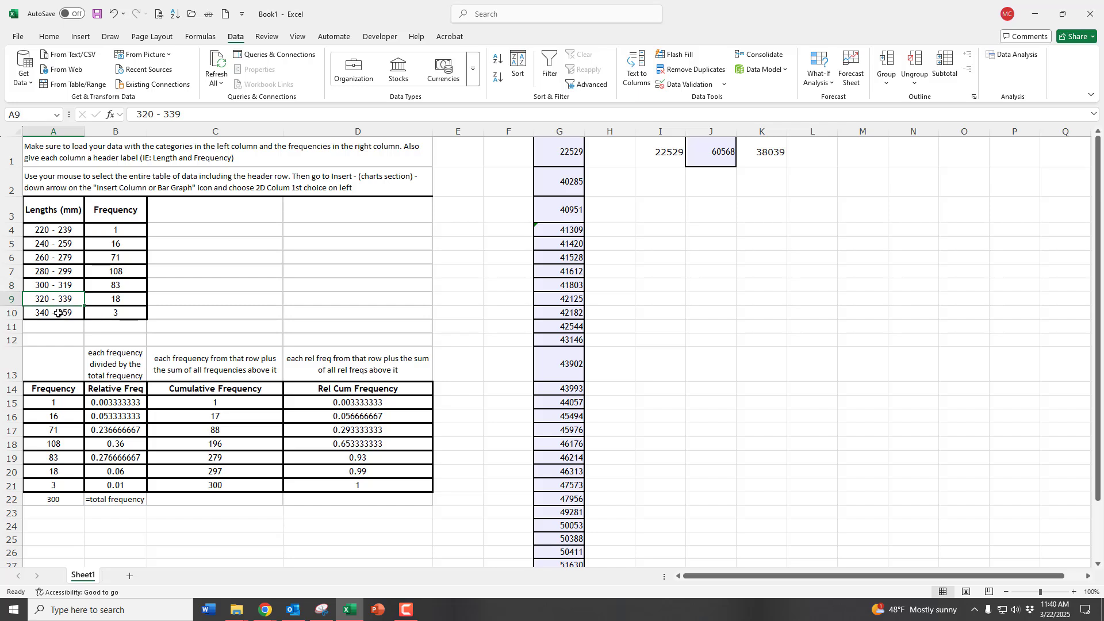
pyautogui.click(58, 313)
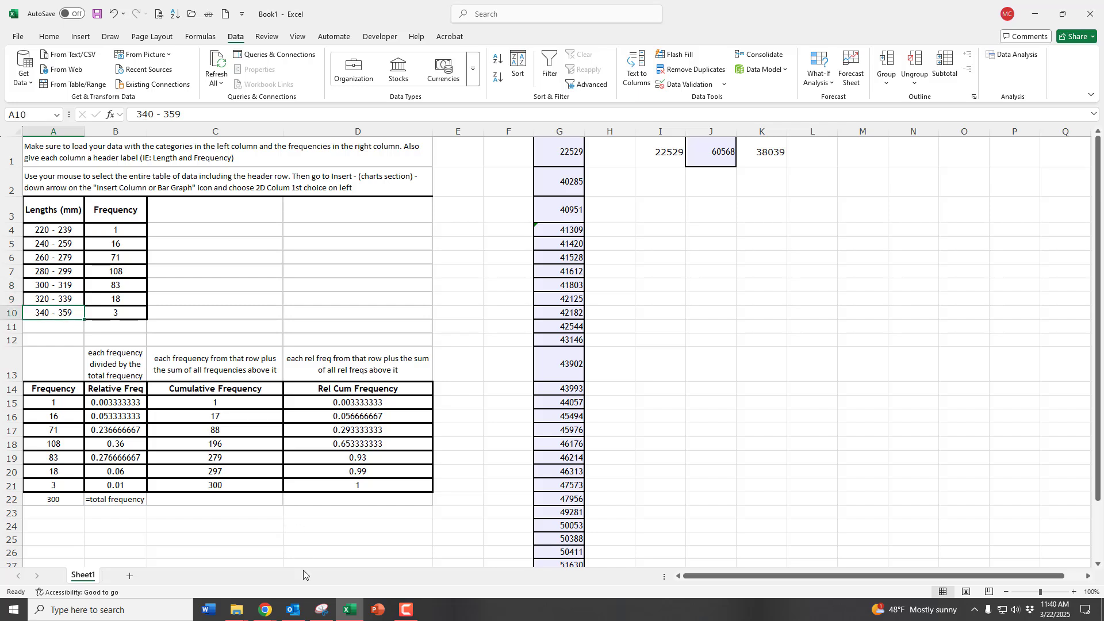
# - Check the WAMAP question in Chrome for the required number of classes, and return to the Excel workbook
pyautogui.moveTo(265, 613)
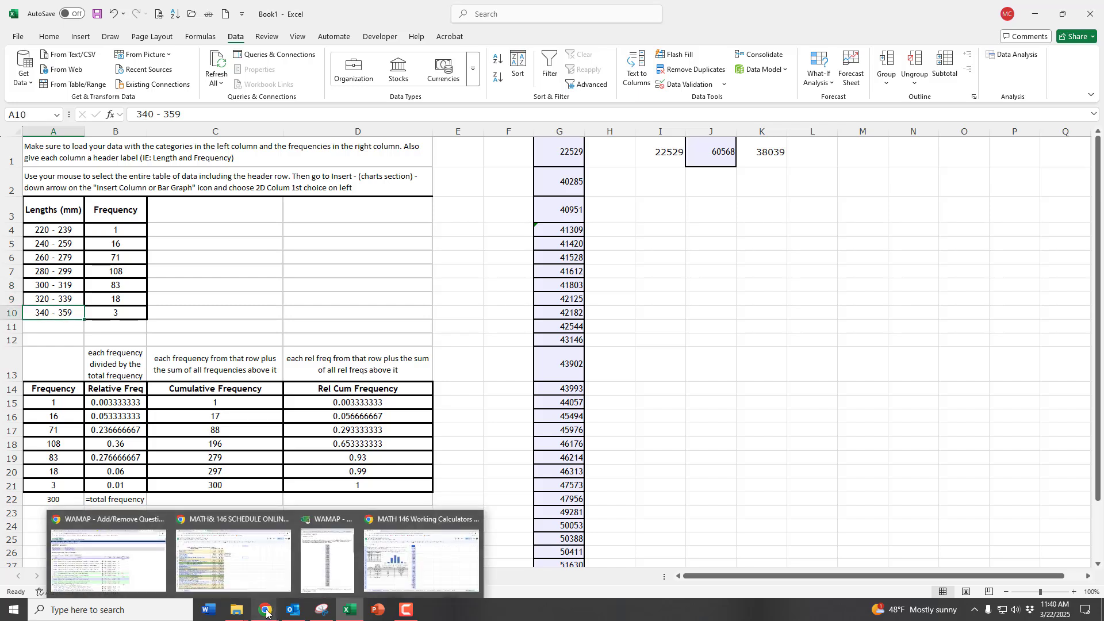
pyautogui.click(326, 558)
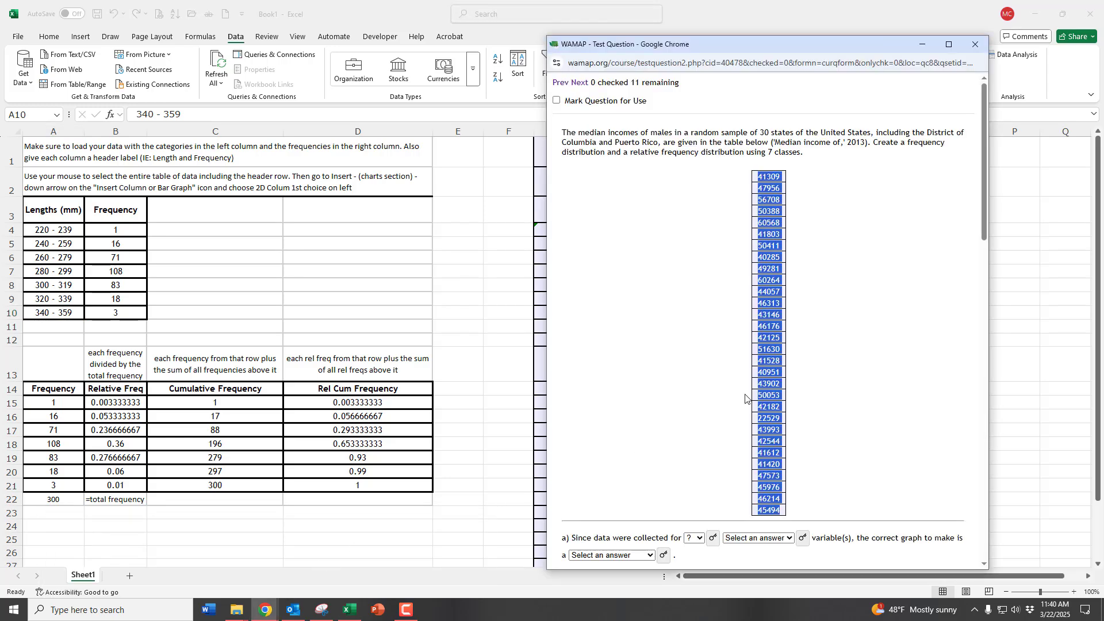
pyautogui.scroll(-6, 857, 379)
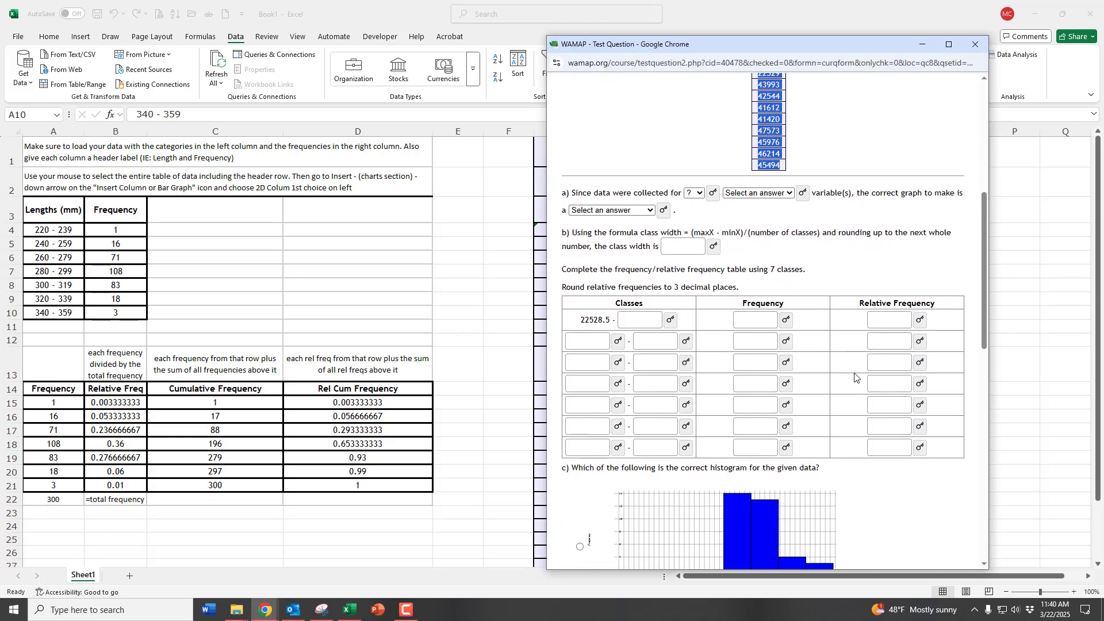
pyautogui.scroll(-1, 856, 378)
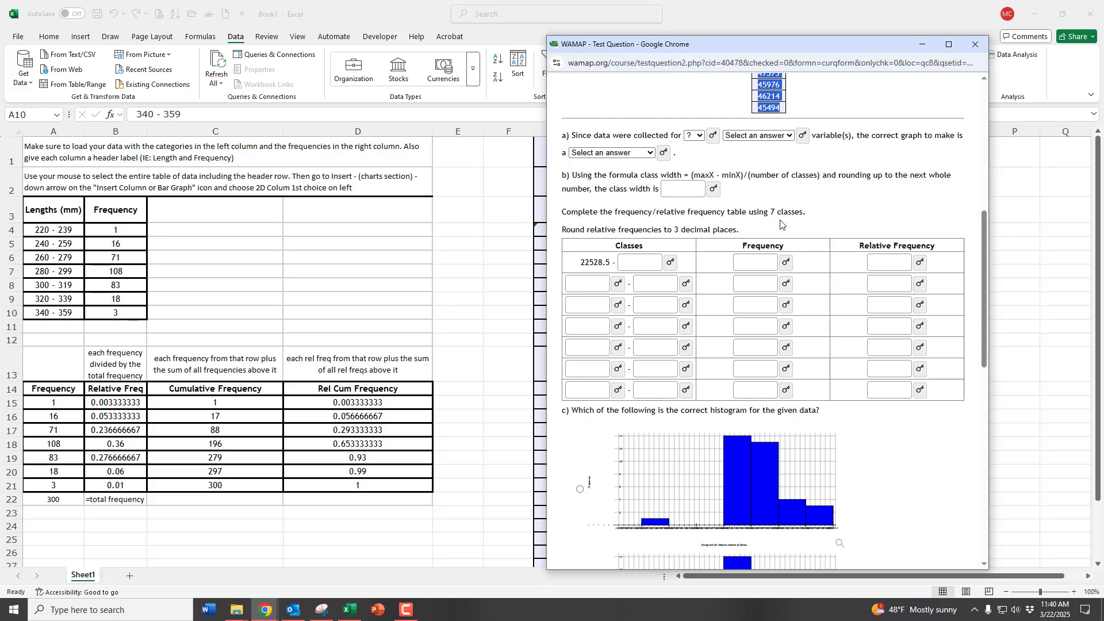
pyautogui.moveTo(771, 211); pyautogui.dragTo(808, 213)
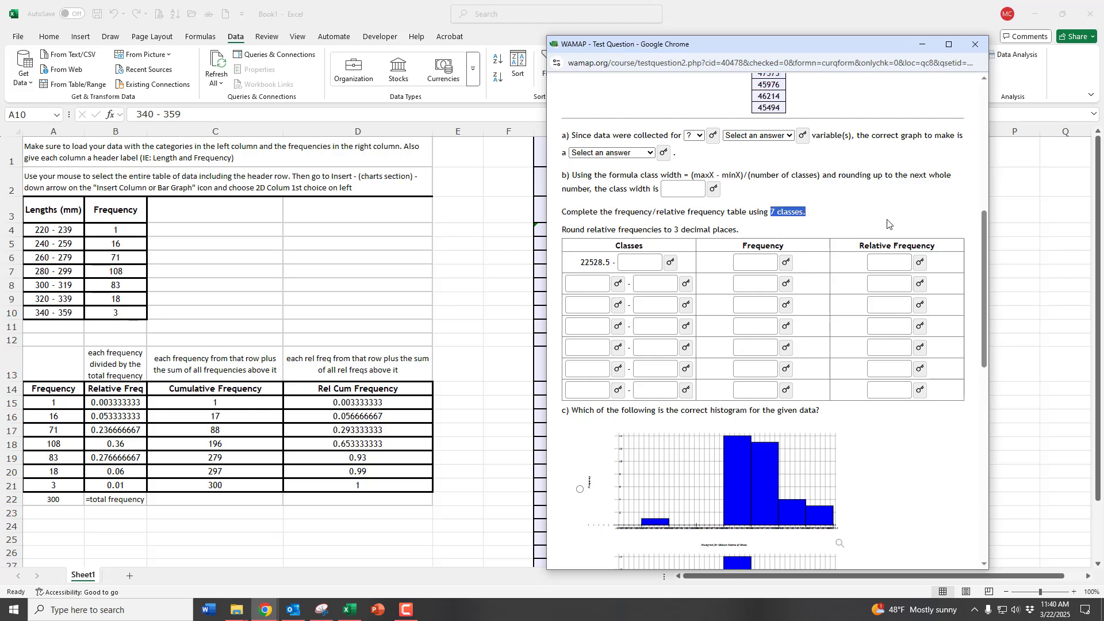
pyautogui.scroll(6, 887, 223)
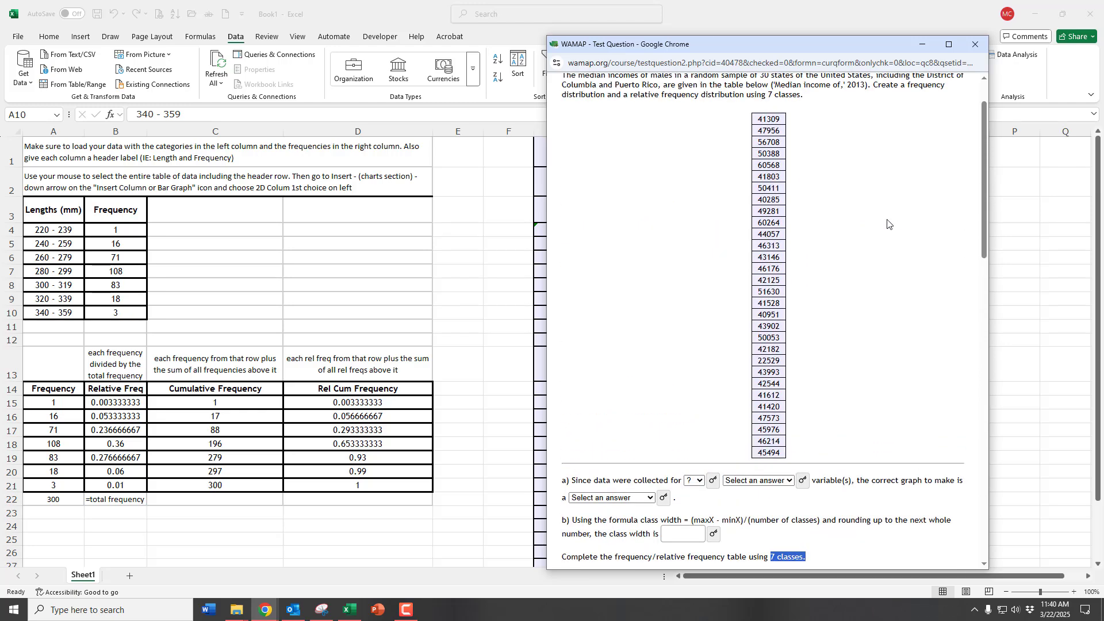
pyautogui.click(1003, 231)
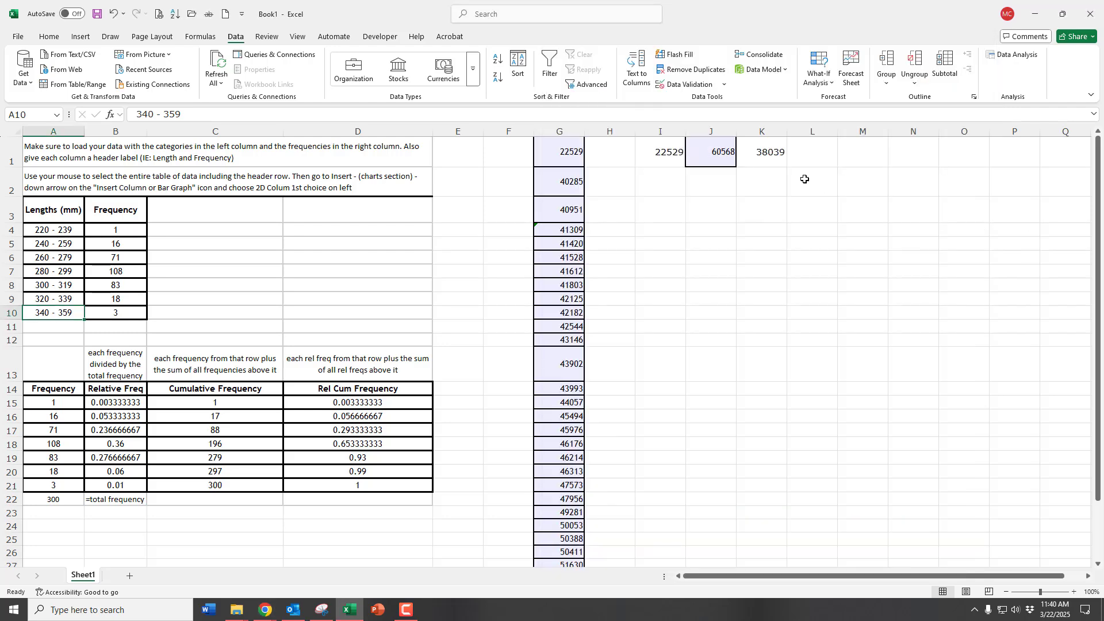
# - Calculate the unrounded class width in cell L1 with the formula =K1/7
pyautogui.click(778, 162)
pyautogui.click(813, 159)
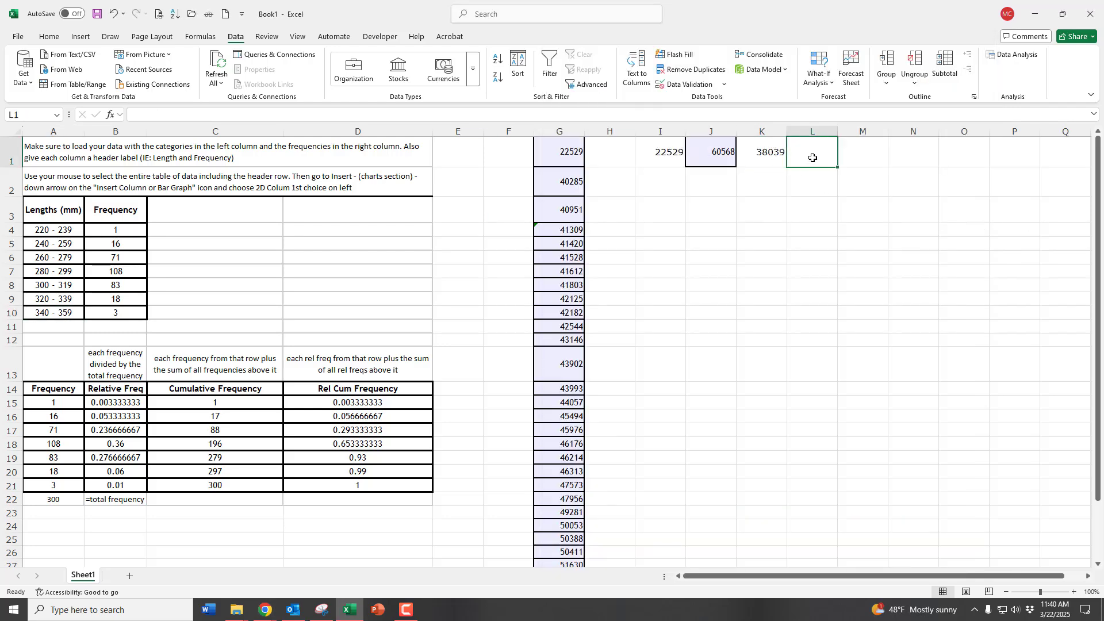
pyautogui.write('=')
pyautogui.click(772, 152)
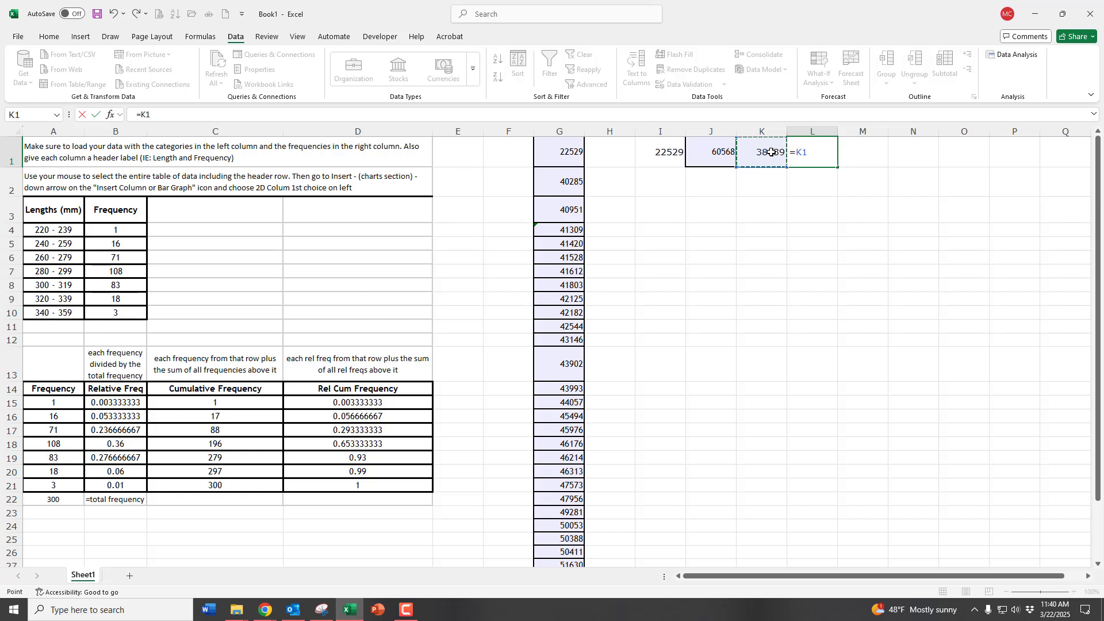
pyautogui.write('/7')
pyautogui.hotkey('ctrl', 'Return')
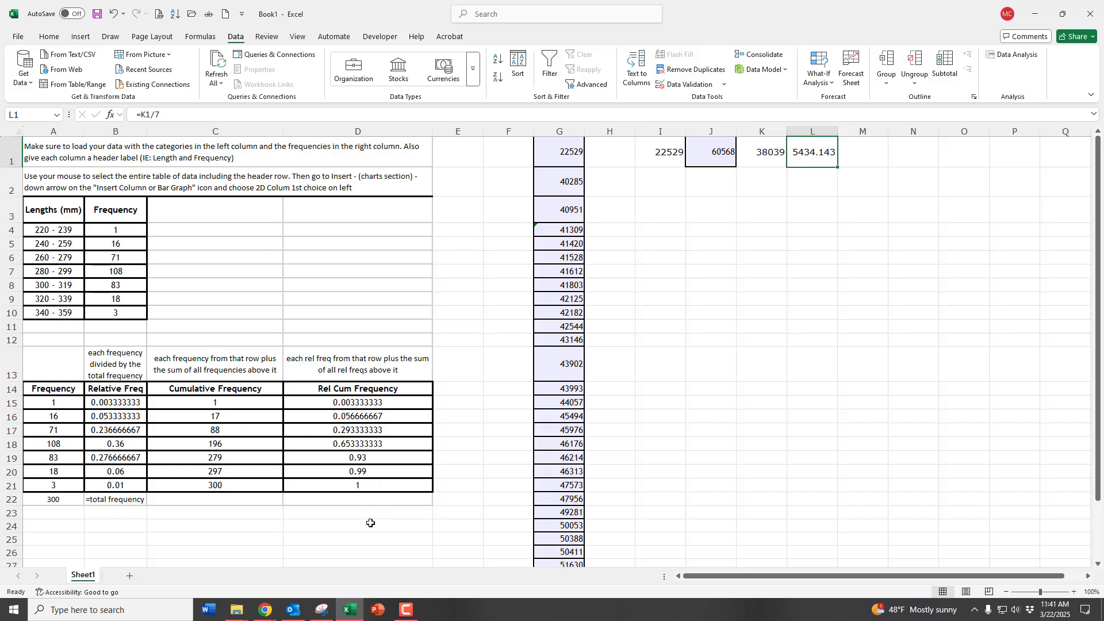
# - Look up the first class's lower boundary in the WAMAP question's frequency table, and return to the Excel workbook
pyautogui.moveTo(265, 610)
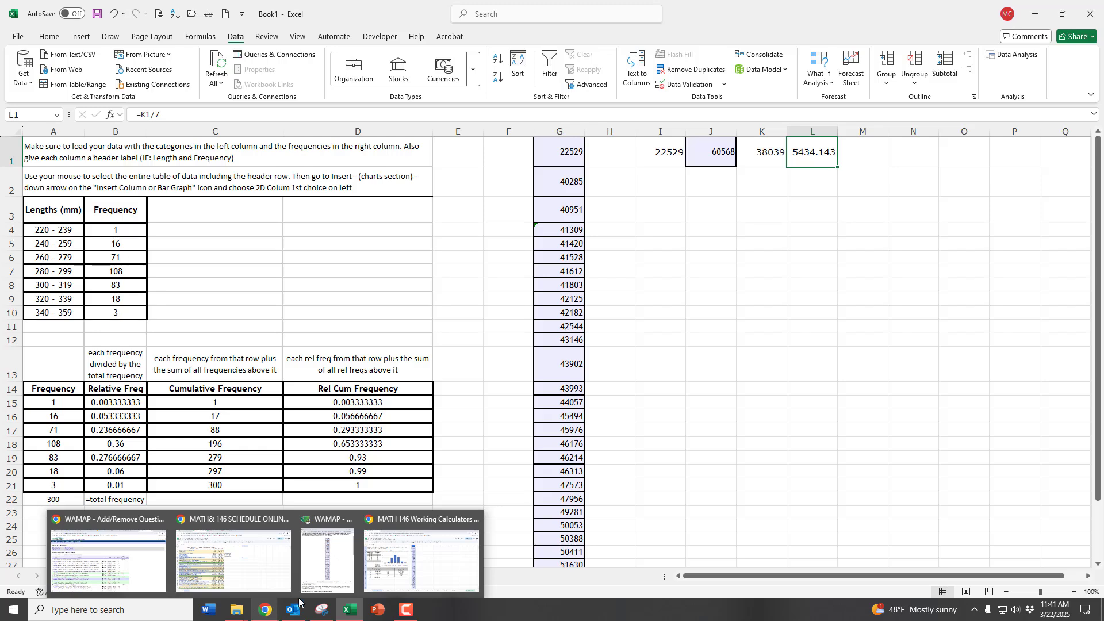
pyautogui.click(338, 568)
pyautogui.scroll(-4, 665, 459)
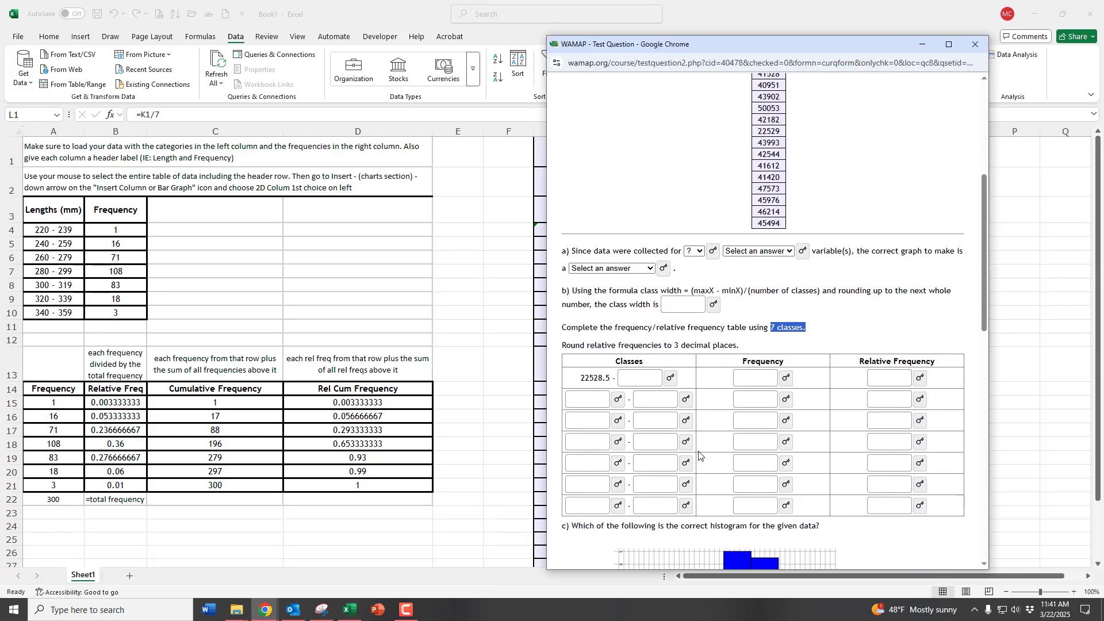
pyautogui.moveTo(581, 383); pyautogui.dragTo(614, 382)
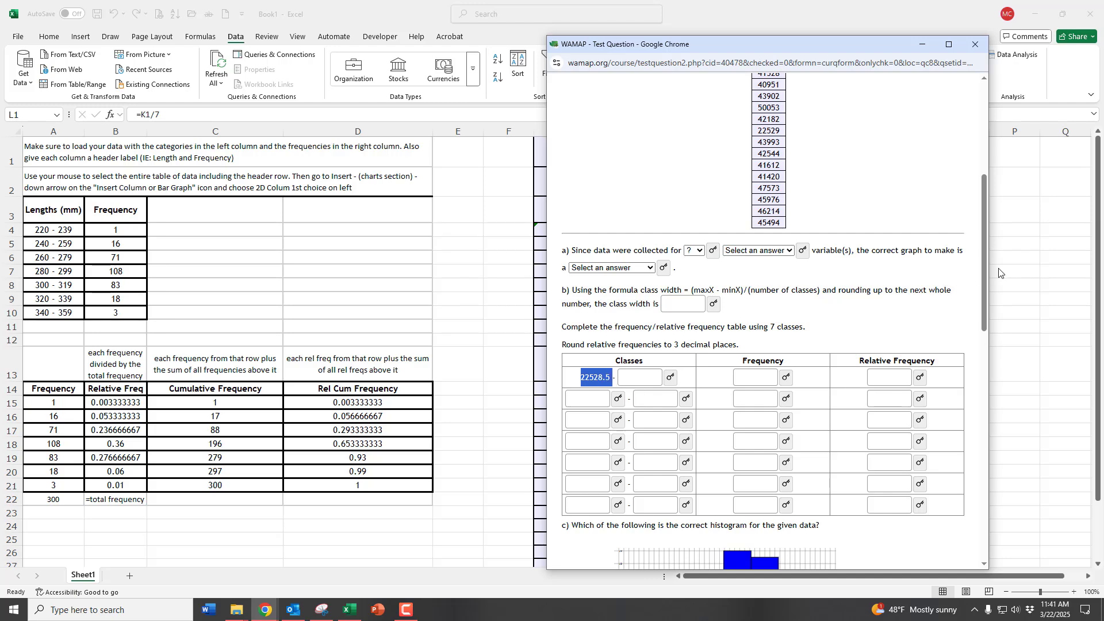
pyautogui.hotkey('alt', 'Tab')
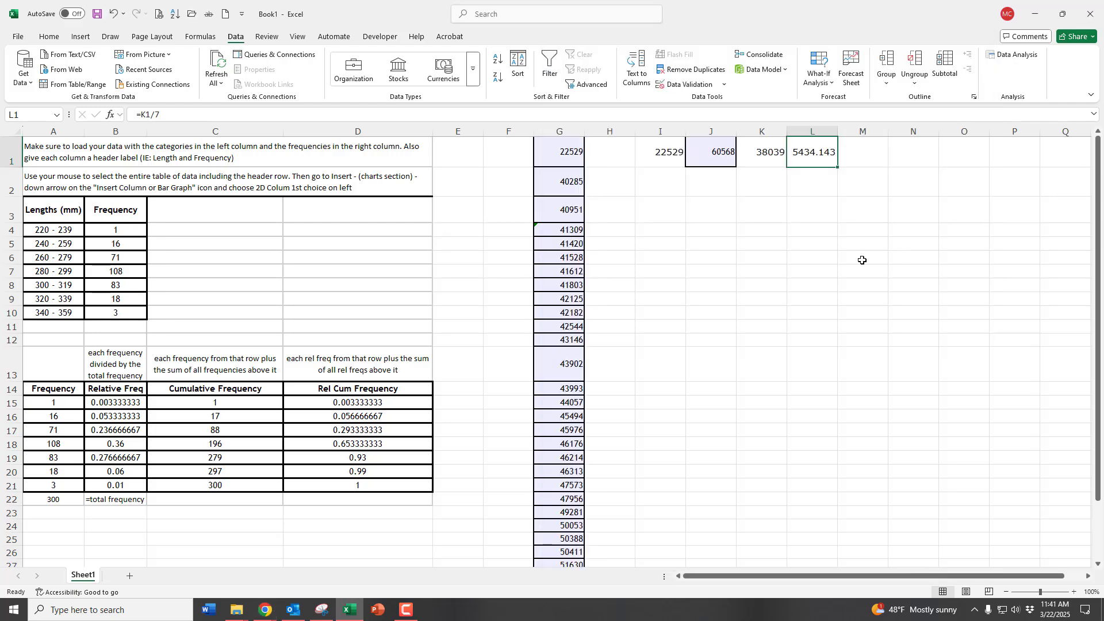
# - Enter the class width rounded up to the next whole number, 5435, in cell L2
pyautogui.click(673, 164)
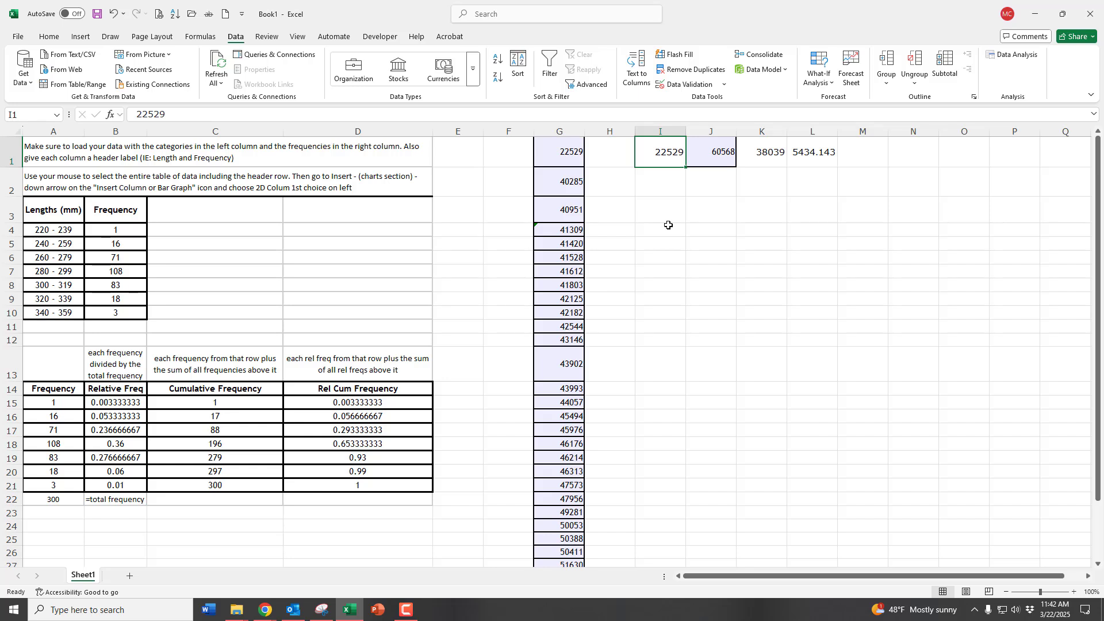
pyautogui.click(820, 154)
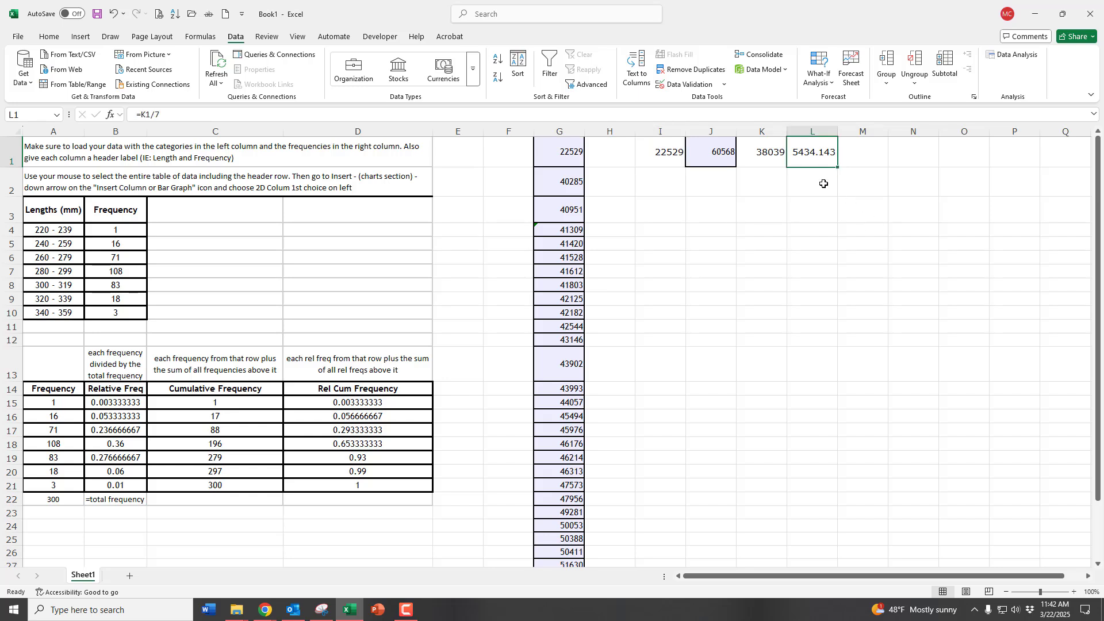
pyautogui.click(822, 183)
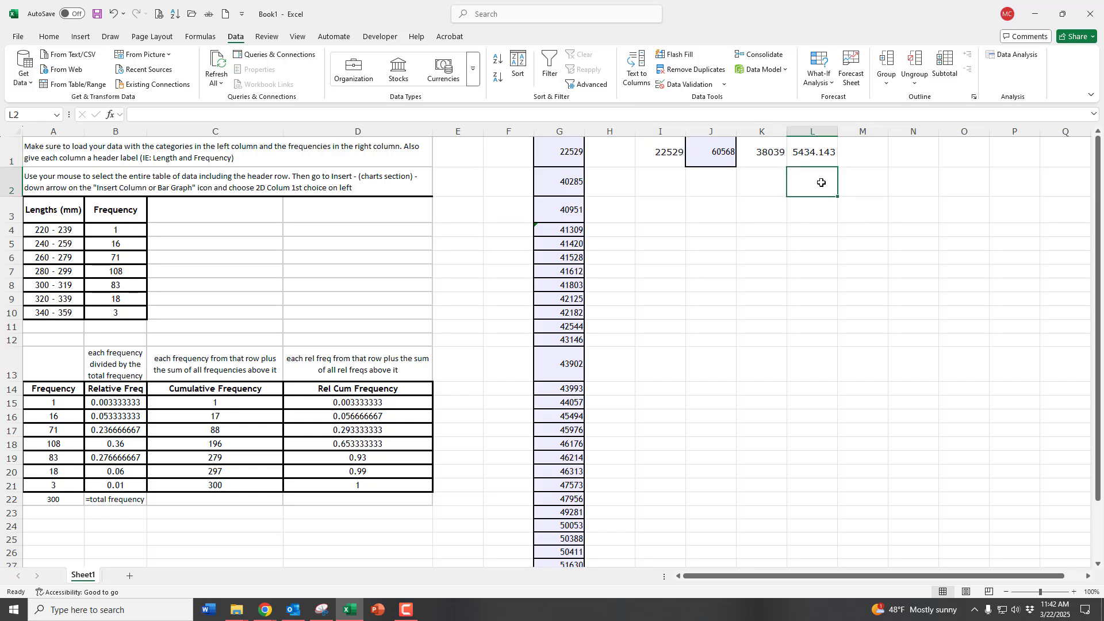
pyautogui.write('543')
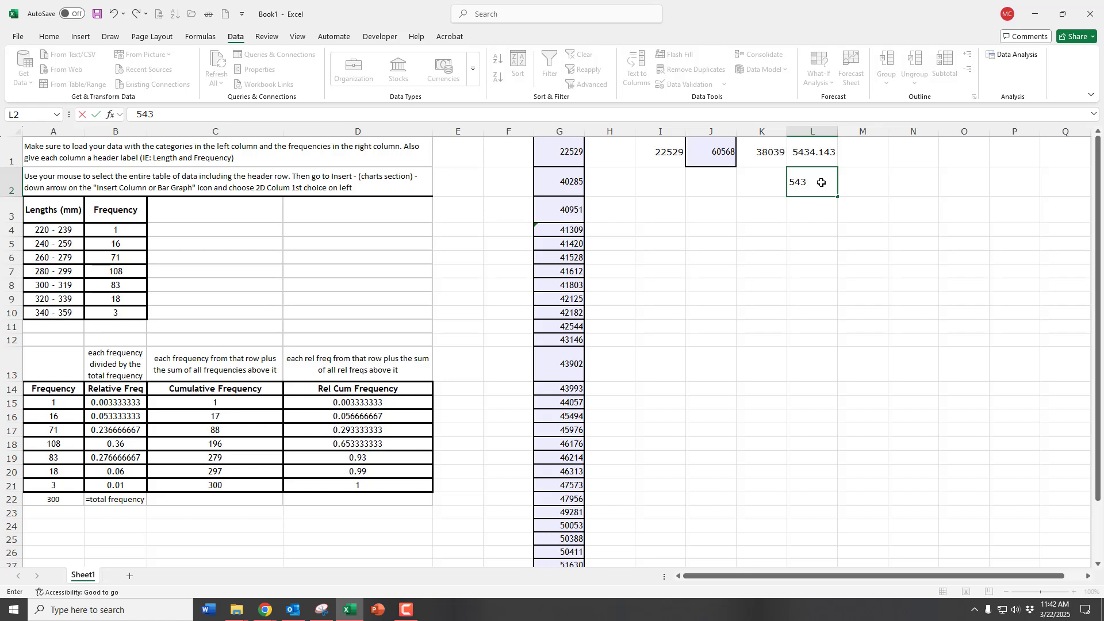
pyautogui.write('5')
pyautogui.press('Tab')
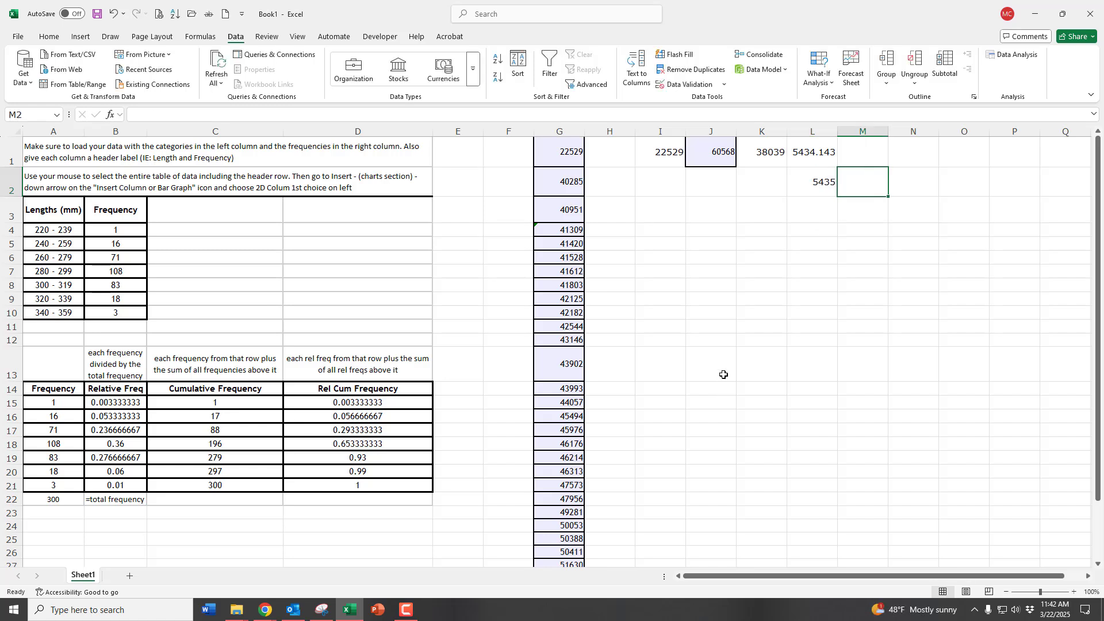
# - Enter 22538.5 in cell I2 as the lower boundary of the first class
pyautogui.click(675, 186)
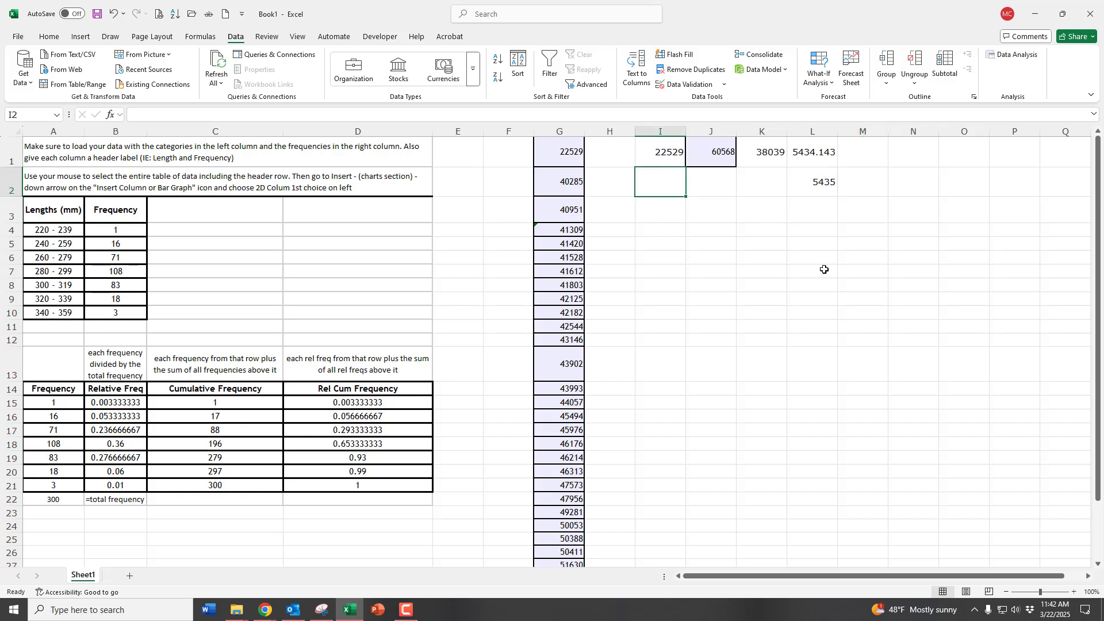
pyautogui.write('25')
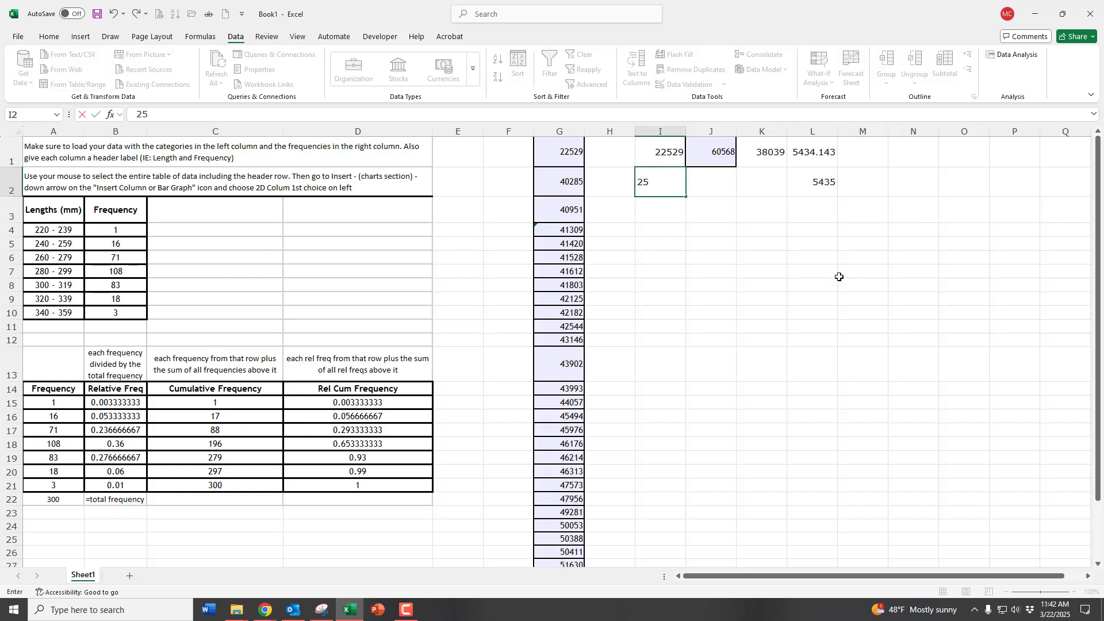
pyautogui.press('BackSpace')
pyautogui.write('2538.5')
pyautogui.press('Return')
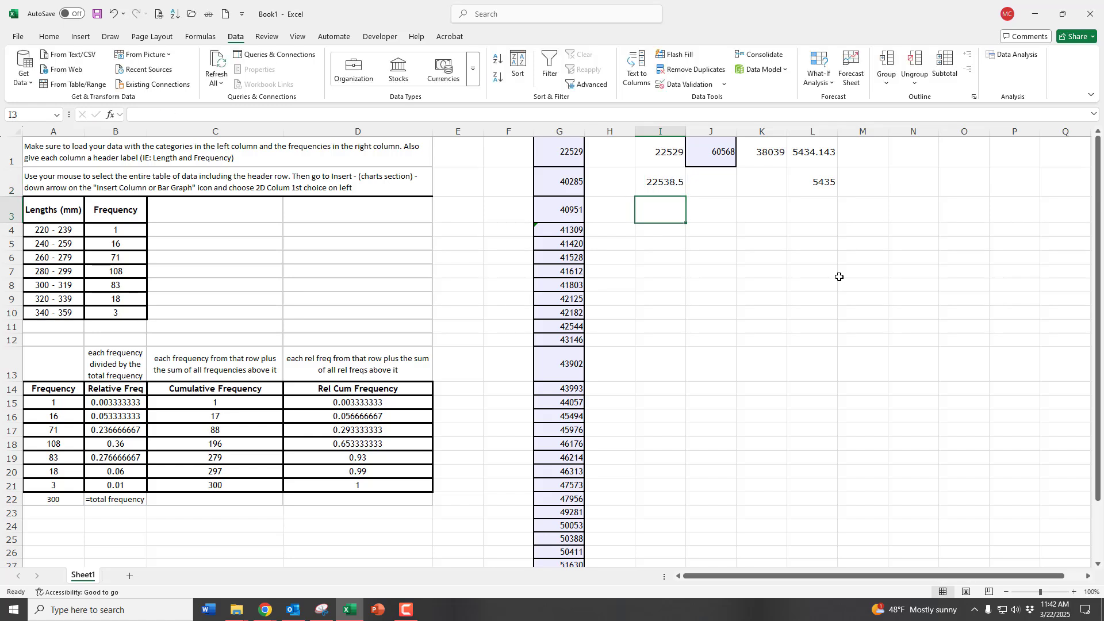
# - Calculate the first class's upper boundary in cell J2 by adding the class width of 5435 to I2
pyautogui.click(717, 189)
pyautogui.write('=')
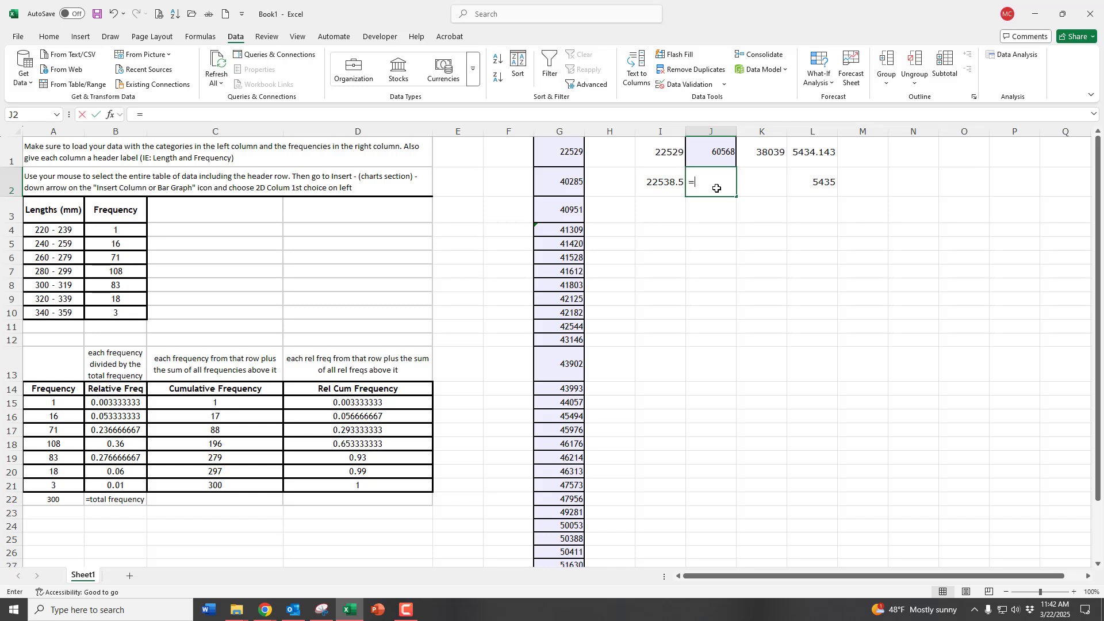
pyautogui.click(671, 182)
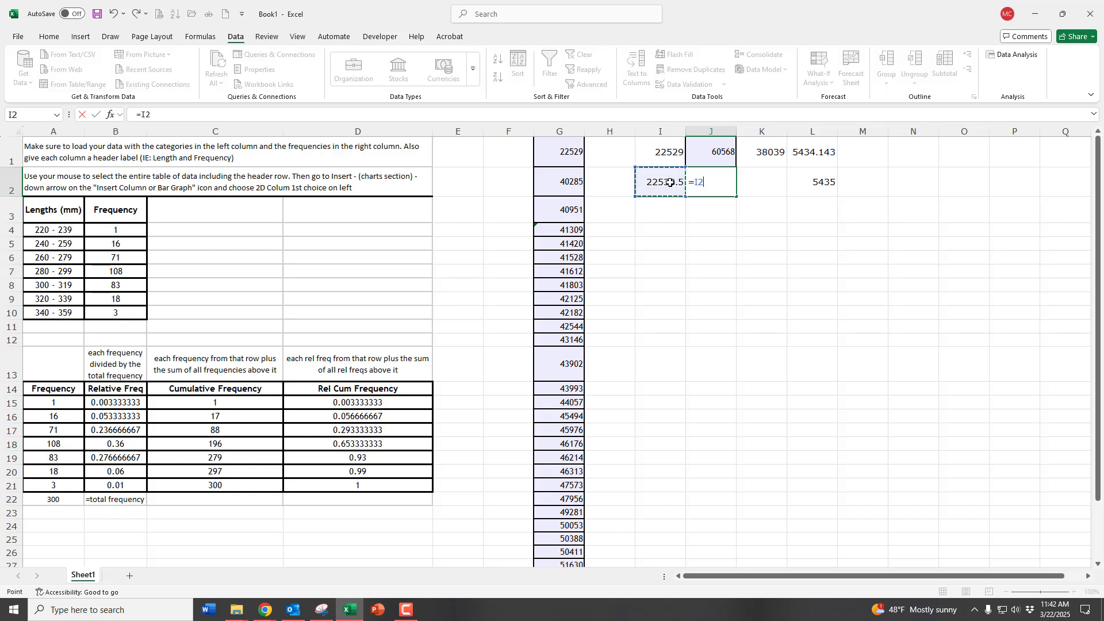
pyautogui.write('+5')
pyautogui.press('Return')
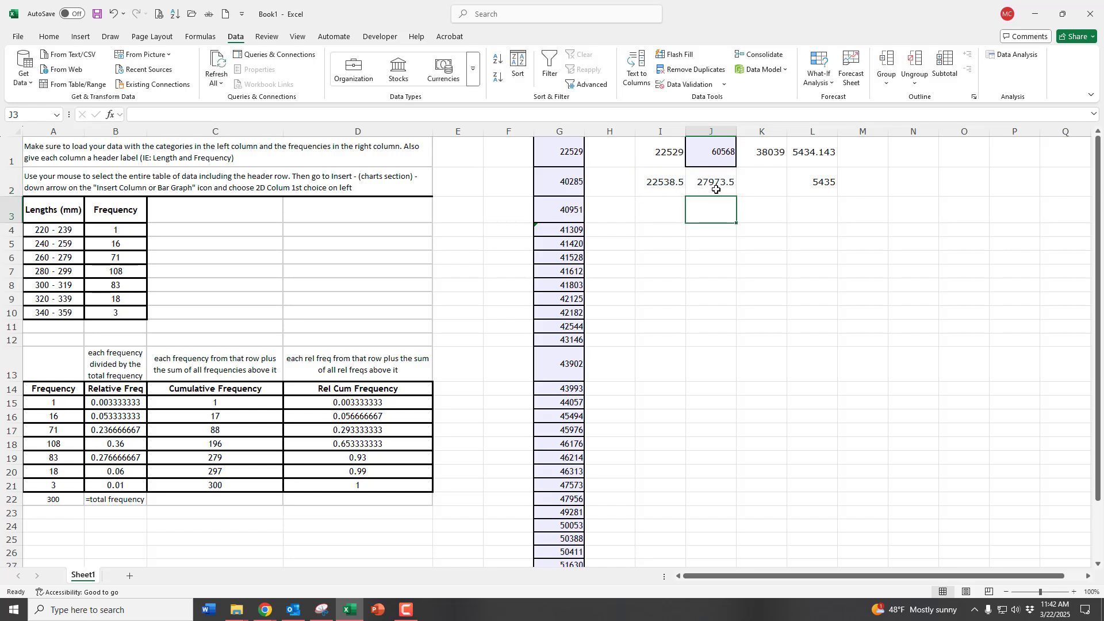
# - Switch to the WAMAP question in Chrome and reveal the answer for the first class's upper boundary
pyautogui.click(264, 610)
pyautogui.click(322, 570)
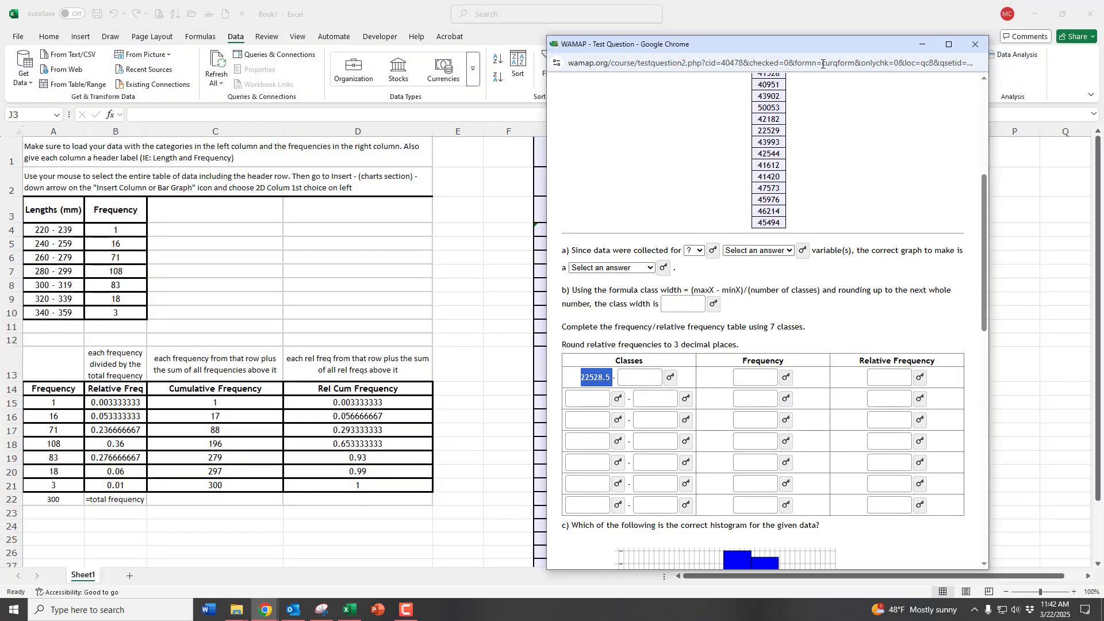
pyautogui.moveTo(817, 46); pyautogui.dragTo(1042, 31)
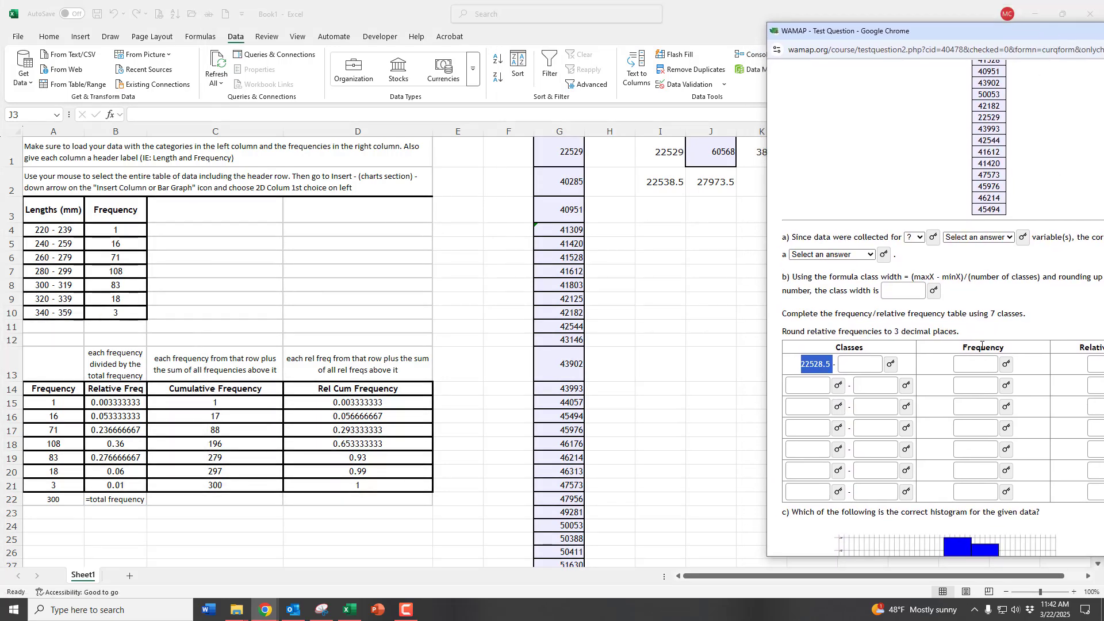
pyautogui.click(890, 366)
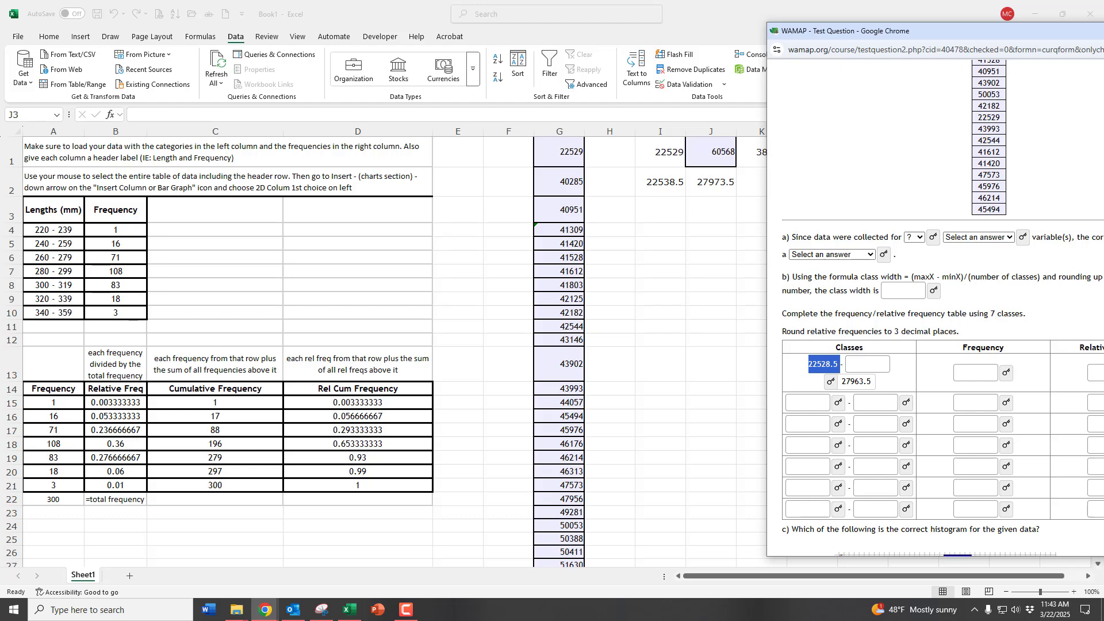
# - Return to the Excel workbook and correct the first class's lower boundary in cell I2 to 22528.5
pyautogui.click(666, 181)
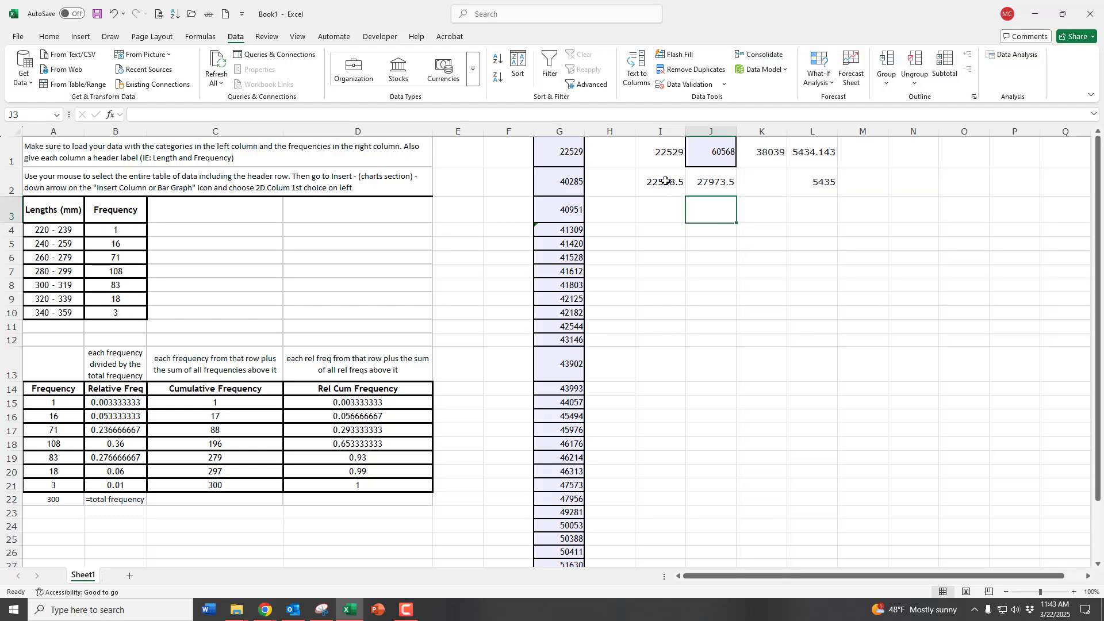
pyautogui.click(666, 181)
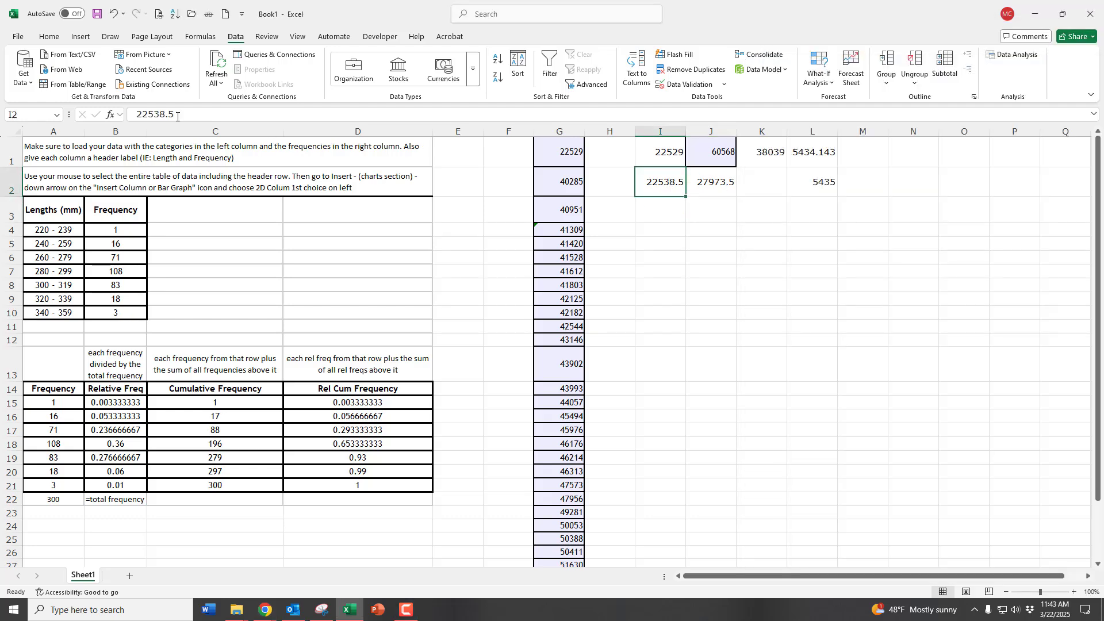
pyautogui.click(159, 115)
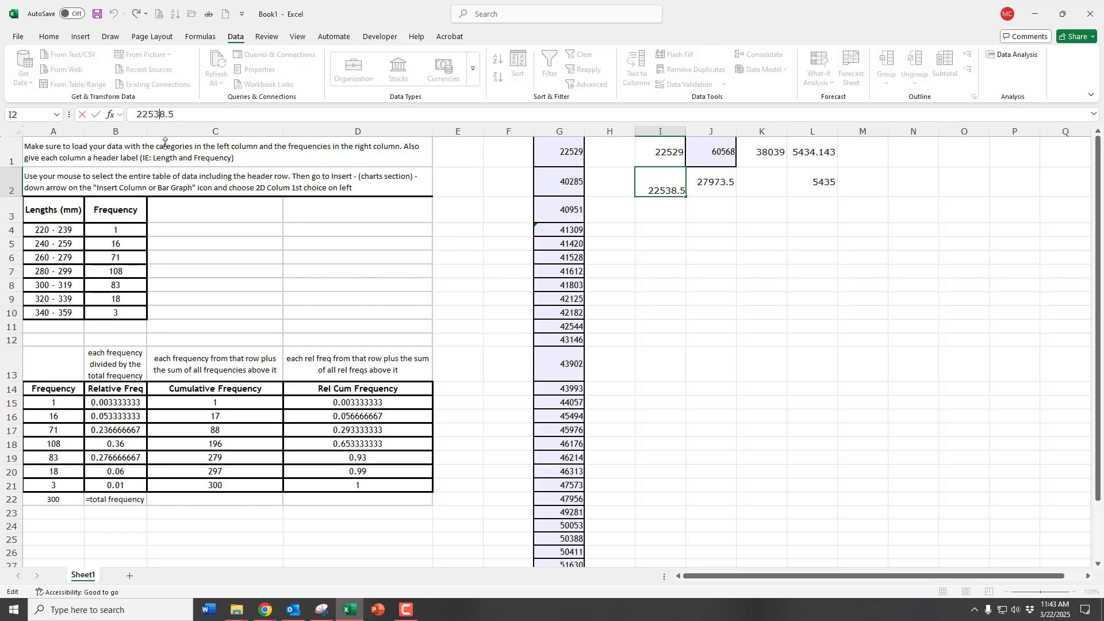
pyautogui.press('BackSpace')
pyautogui.write('2')
pyautogui.press('Return')
pyautogui.press('Up')
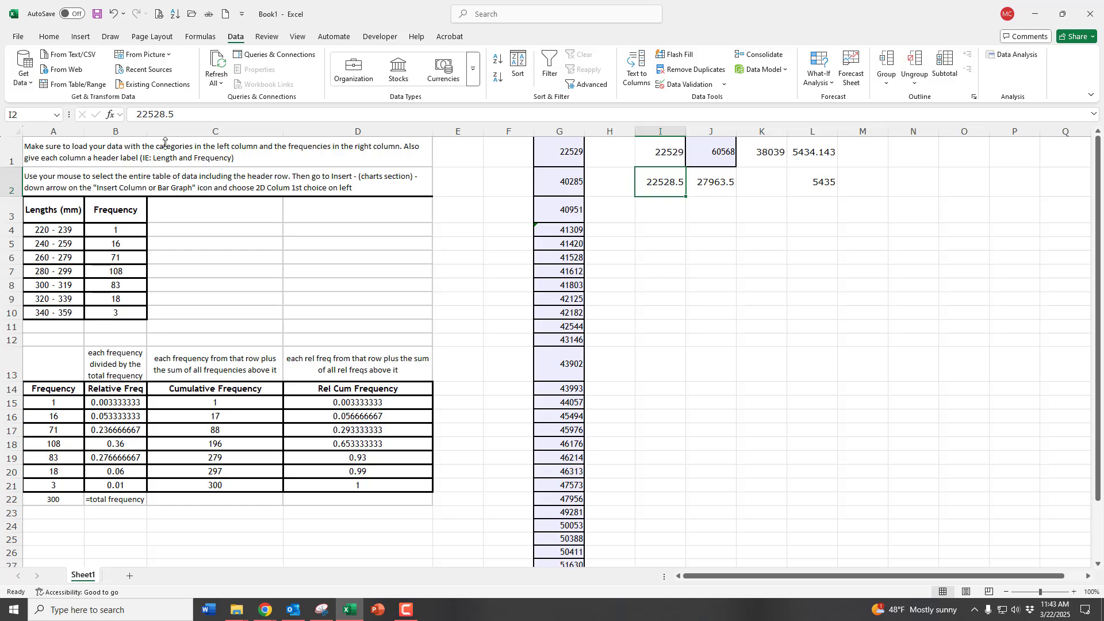
# - Calculate the first class's lower boundary in cell I2 with a formula subtracting .5 from the minimum in I1
pyautogui.write('=')
pyautogui.click(665, 150)
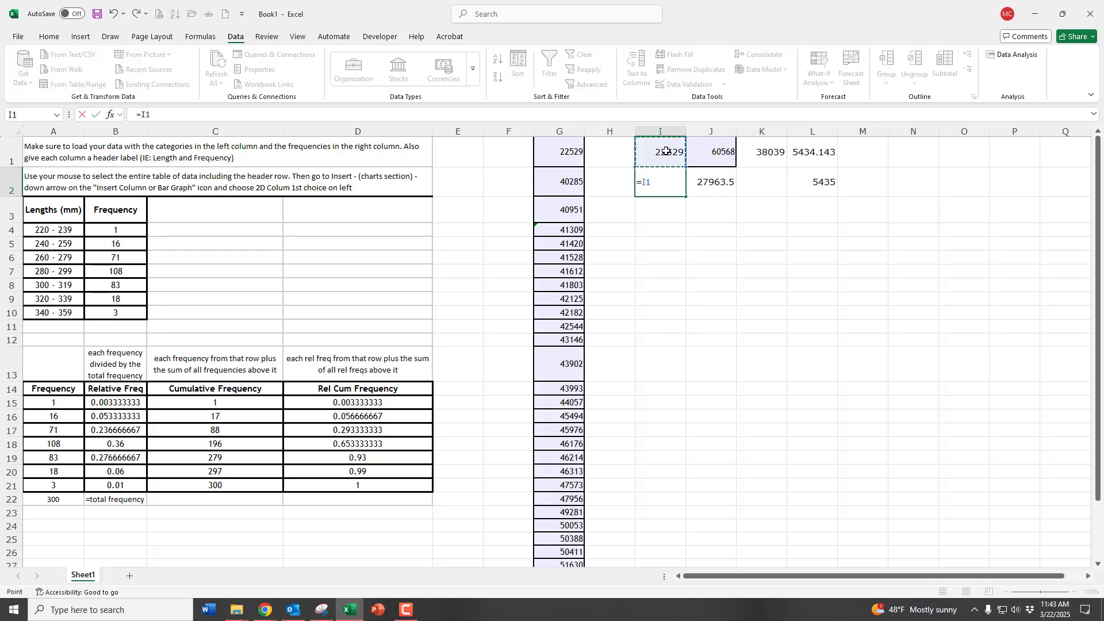
pyautogui.write('-.5')
pyautogui.press('Return')
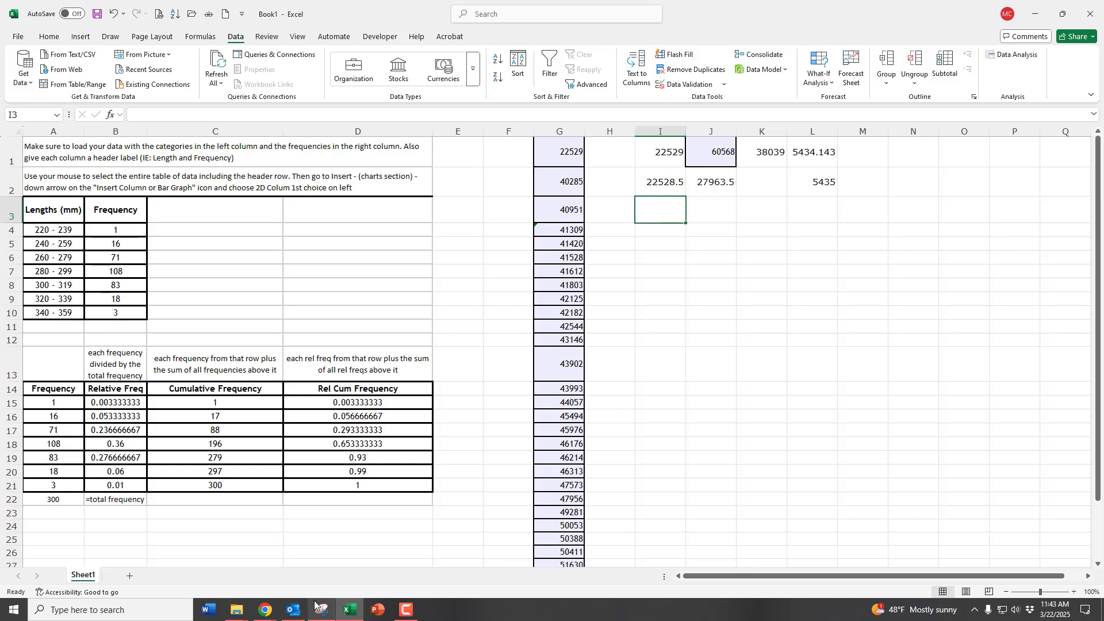
# - Switch to the WAMAP question in Chrome, reveal the answers for the second class's lower and upper boundaries, and uncover the worksheet's boundary columns
pyautogui.moveTo(352, 610)
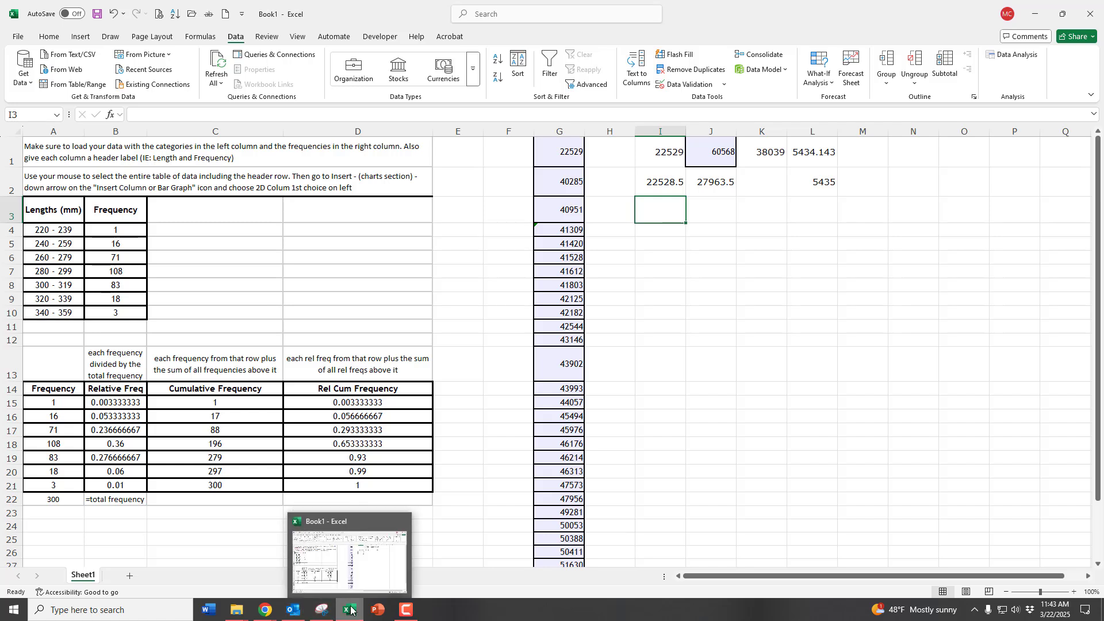
pyautogui.moveTo(282, 616)
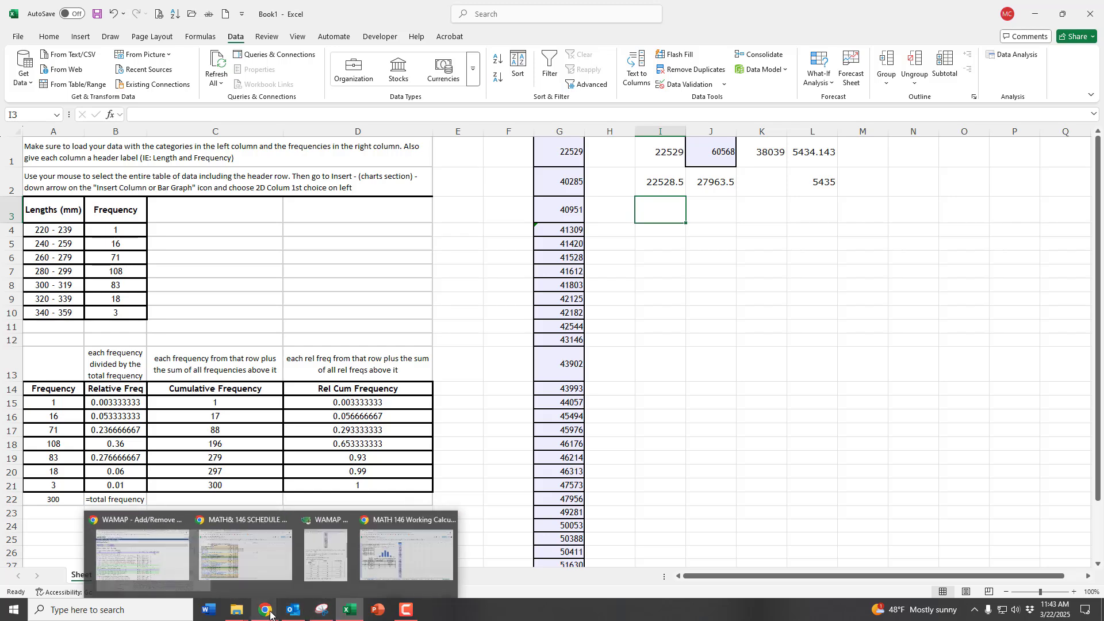
pyautogui.click(332, 573)
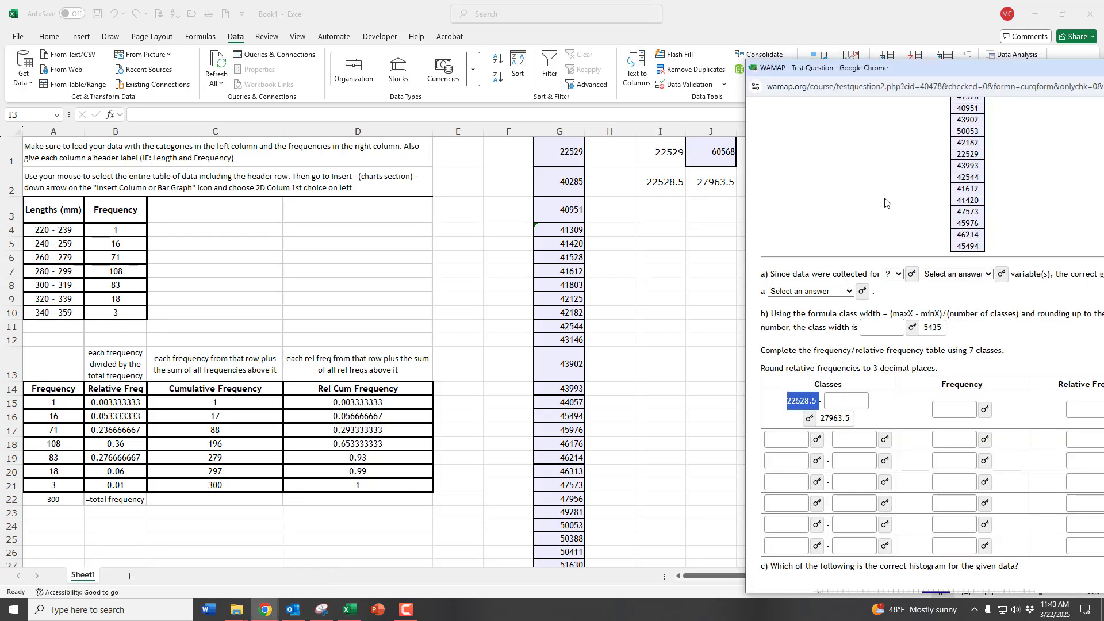
pyautogui.click(817, 442)
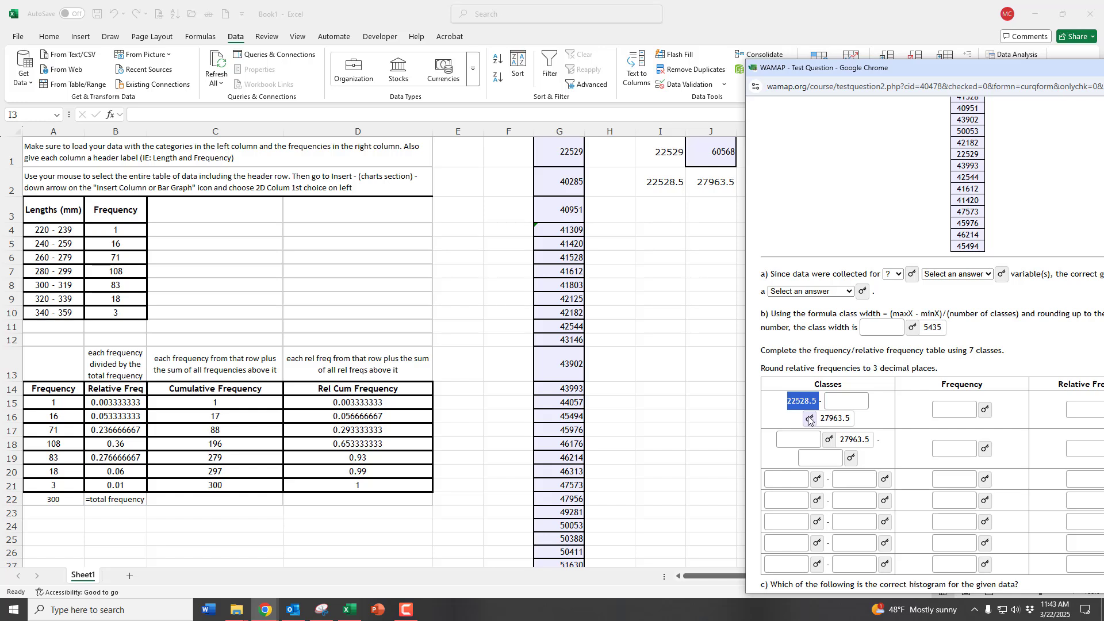
pyautogui.click(852, 441)
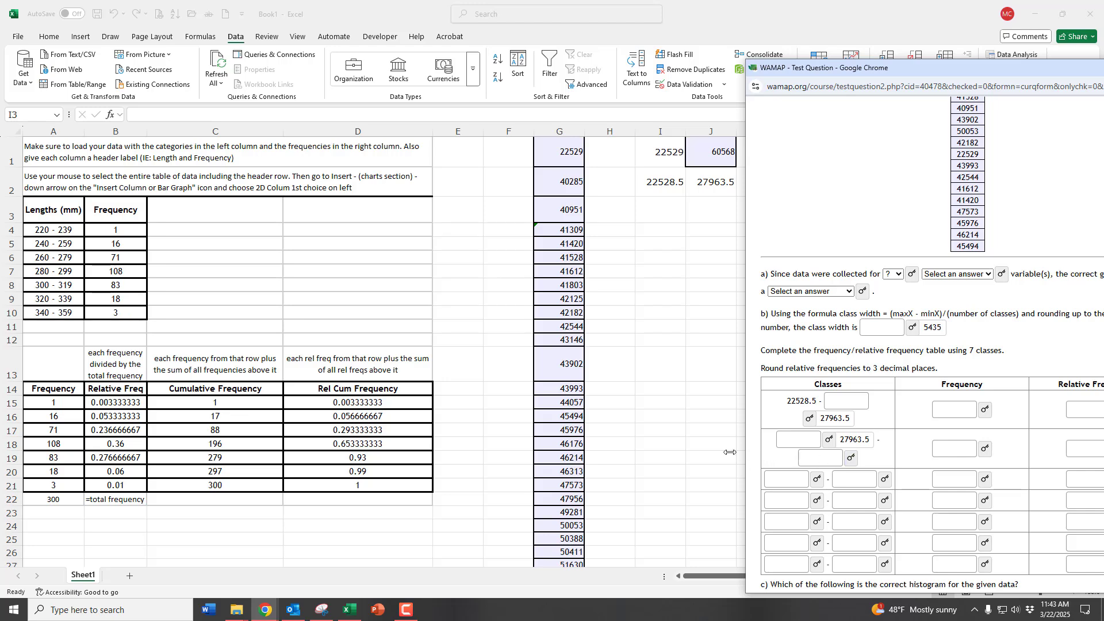
pyautogui.moveTo(747, 454); pyautogui.dragTo(394, 460)
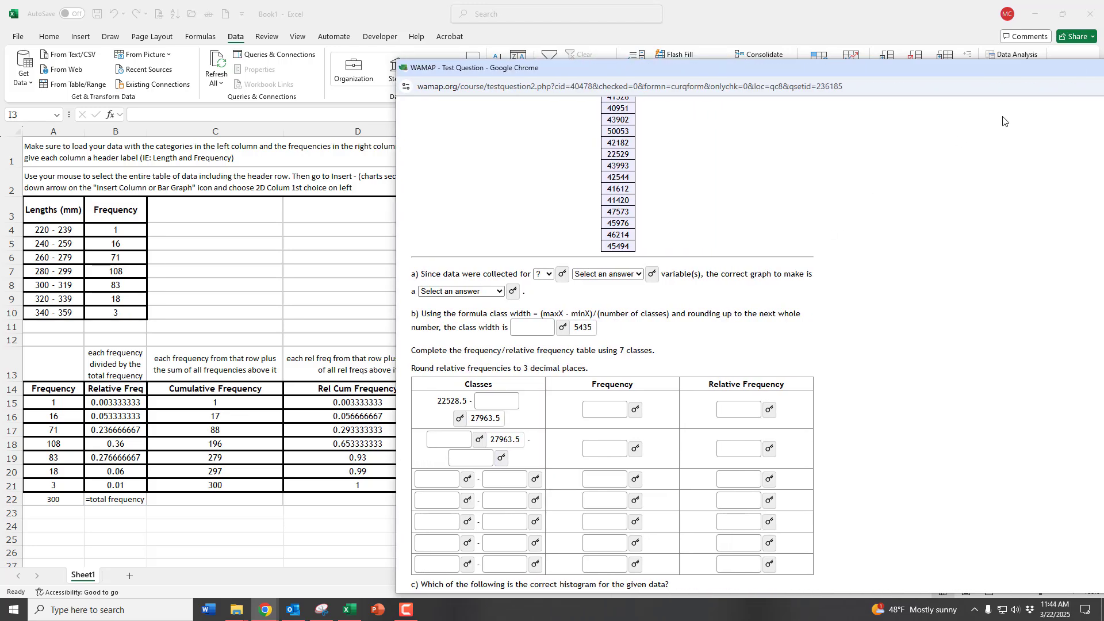
pyautogui.click(1103, 67)
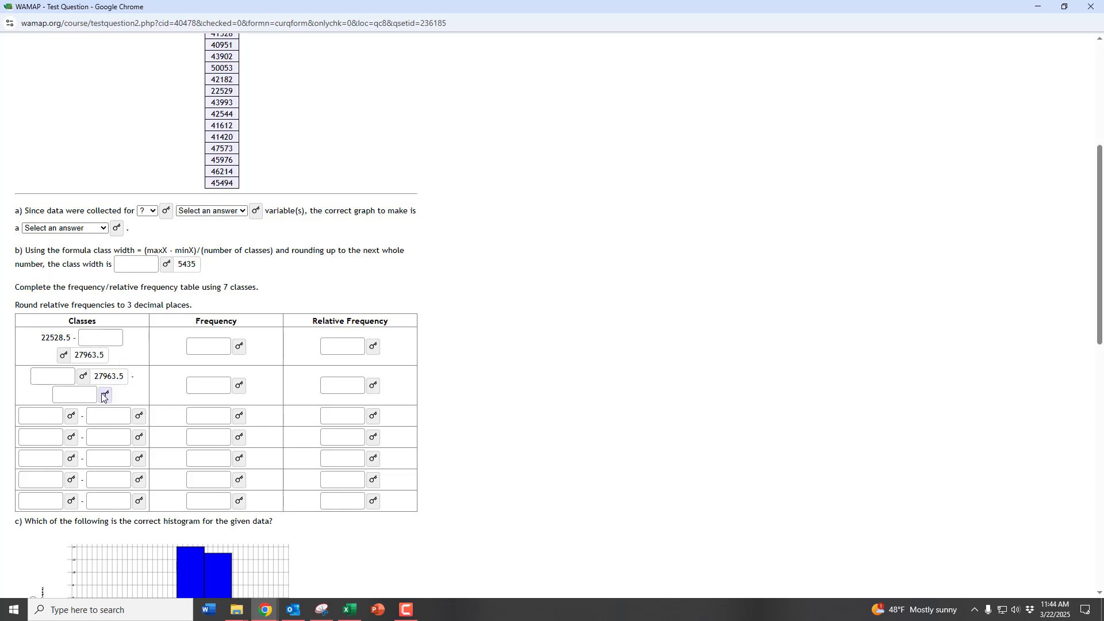
pyautogui.click(105, 395)
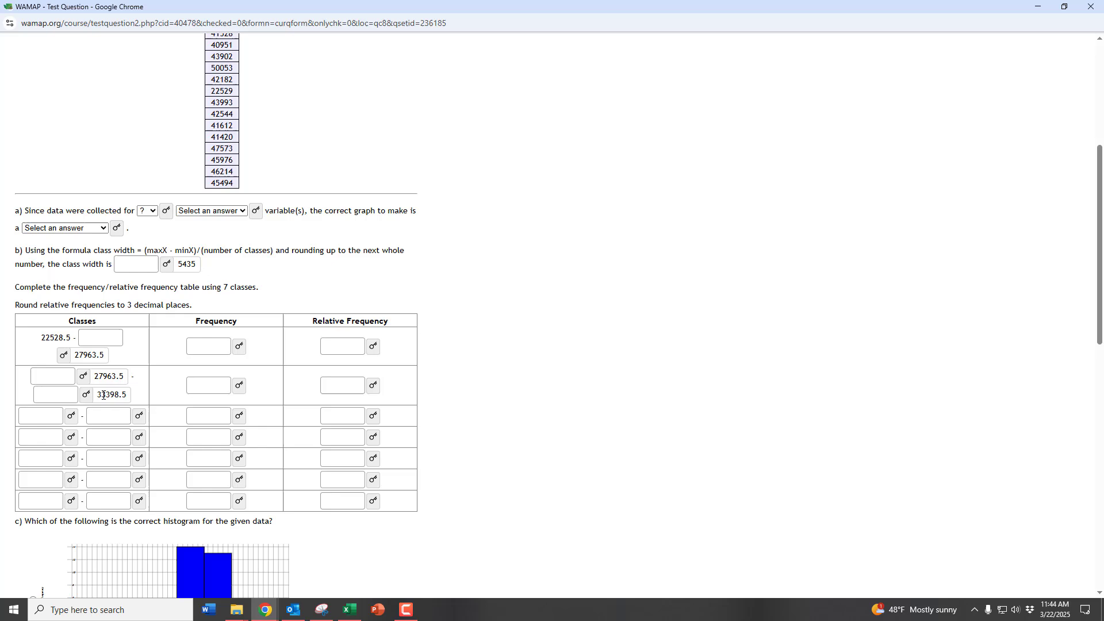
pyautogui.click(1065, 6)
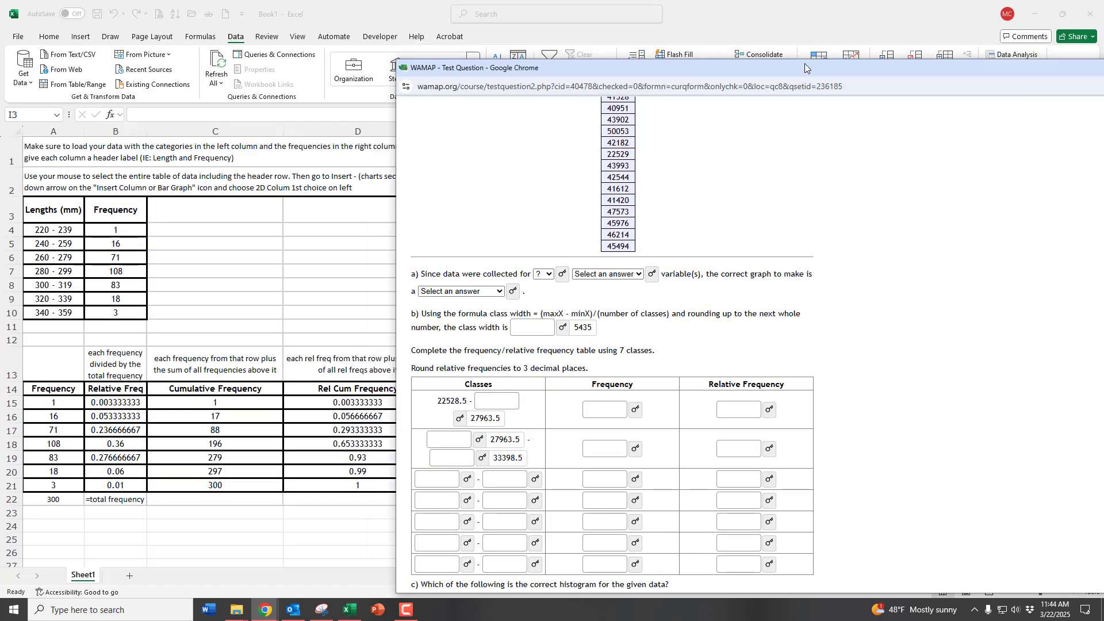
pyautogui.moveTo(808, 64); pyautogui.dragTo(1103, 50)
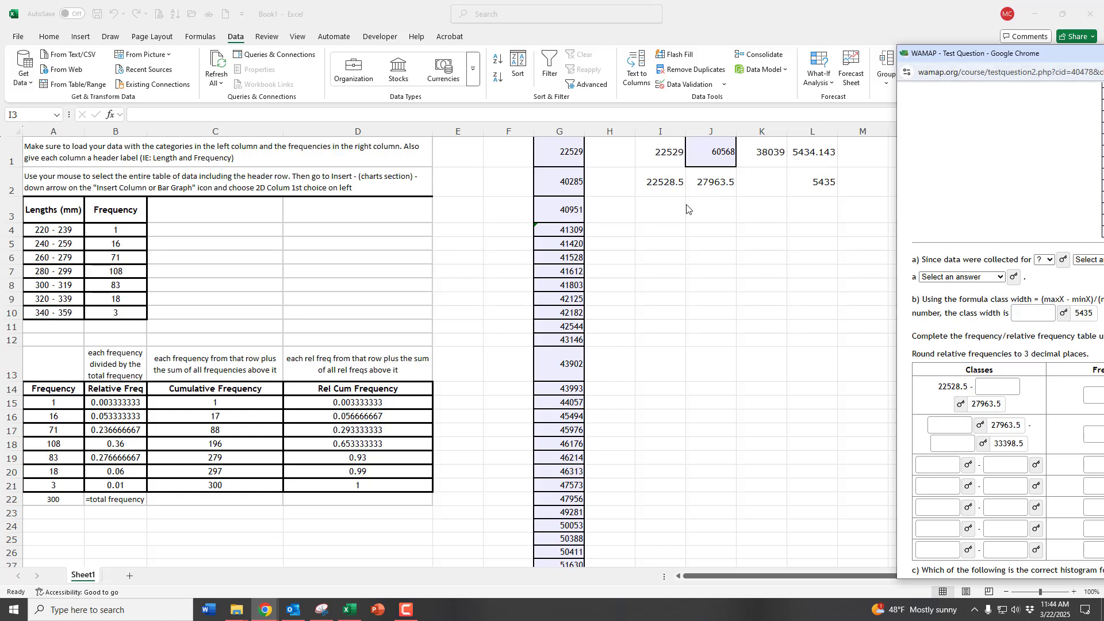
# - Return to the Excel workbook and set the second class's lower boundary in cell I3 equal to J2
pyautogui.click(666, 208)
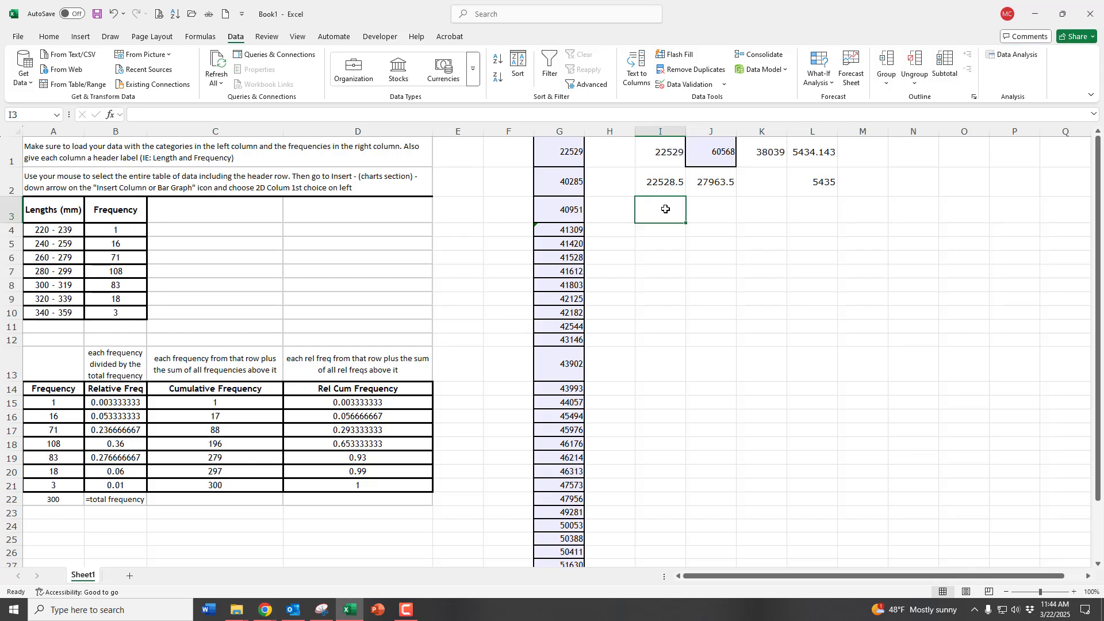
pyautogui.write('=')
pyautogui.click(705, 186)
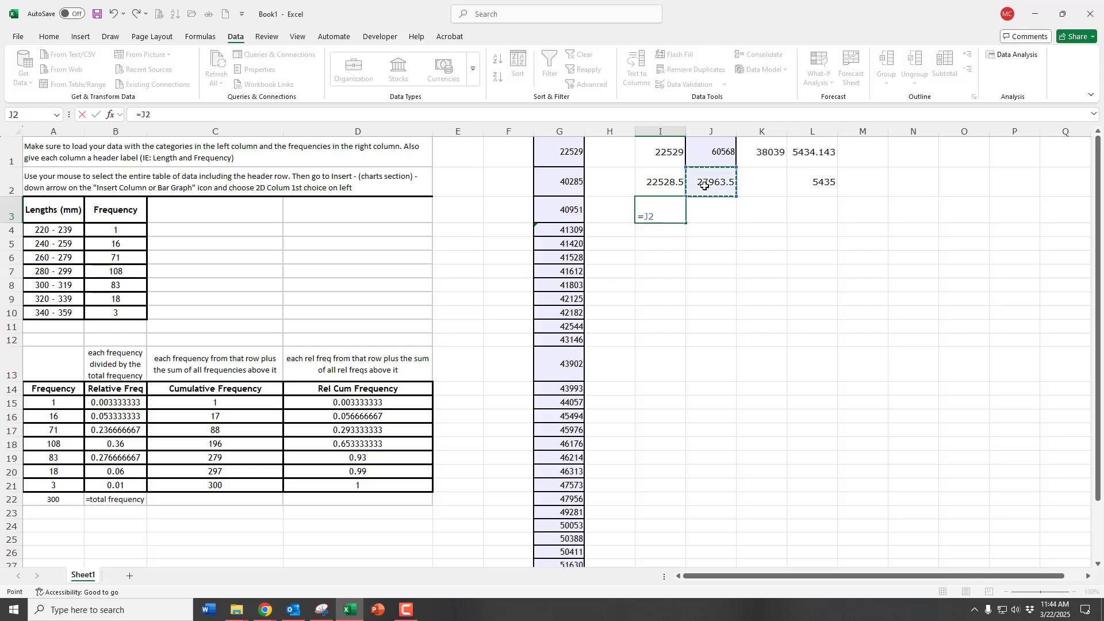
pyautogui.press('Return')
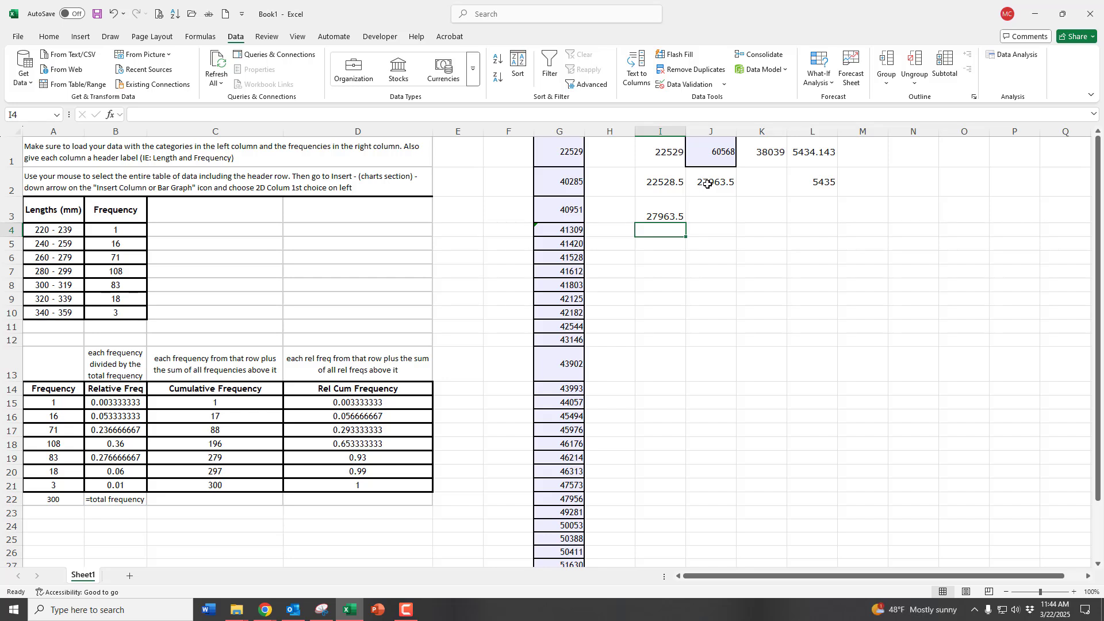
# - Copy the upper-boundary formula from J2 down to J3, and fill the I3:J3 formulas down through row 19
pyautogui.click(707, 185)
pyautogui.moveTo(737, 197); pyautogui.dragTo(712, 212)
pyautogui.click(712, 213)
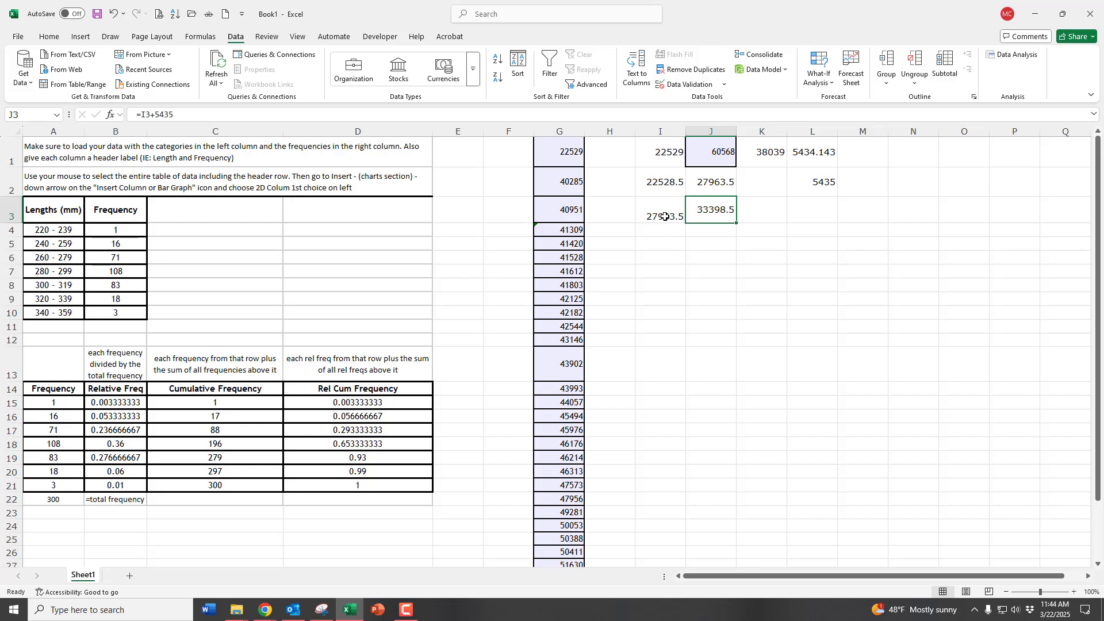
pyautogui.moveTo(666, 217); pyautogui.dragTo(736, 463)
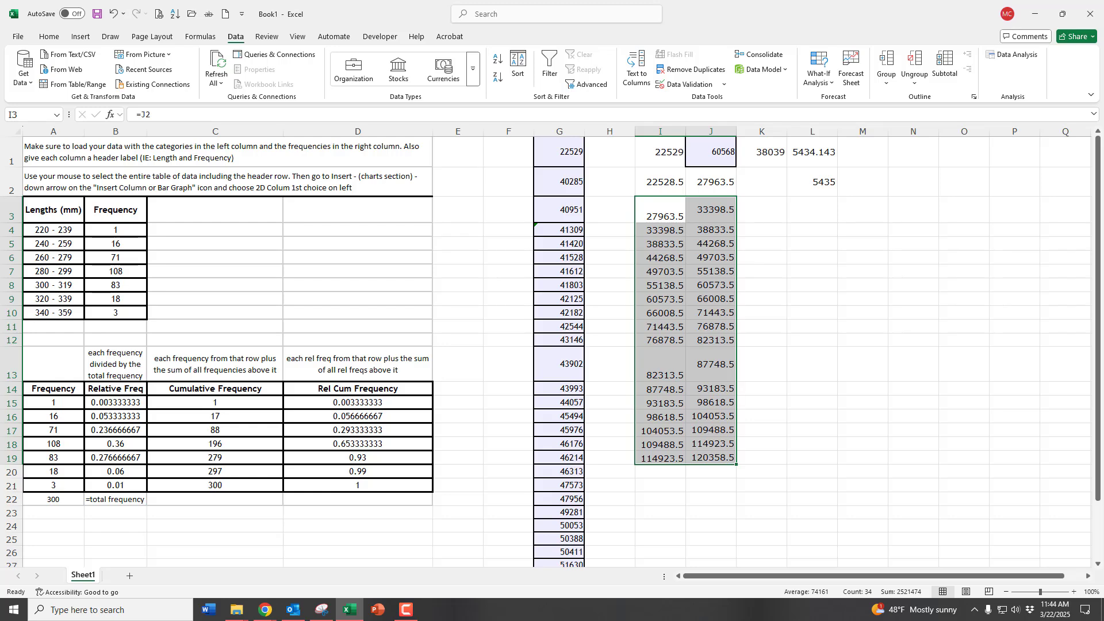
# - Check the number of classes in the WAMAP question, and clear the surplus class boundaries in I9:J19 of the worksheet
pyautogui.moveTo(1103, 56); pyautogui.dragTo(1022, 35)
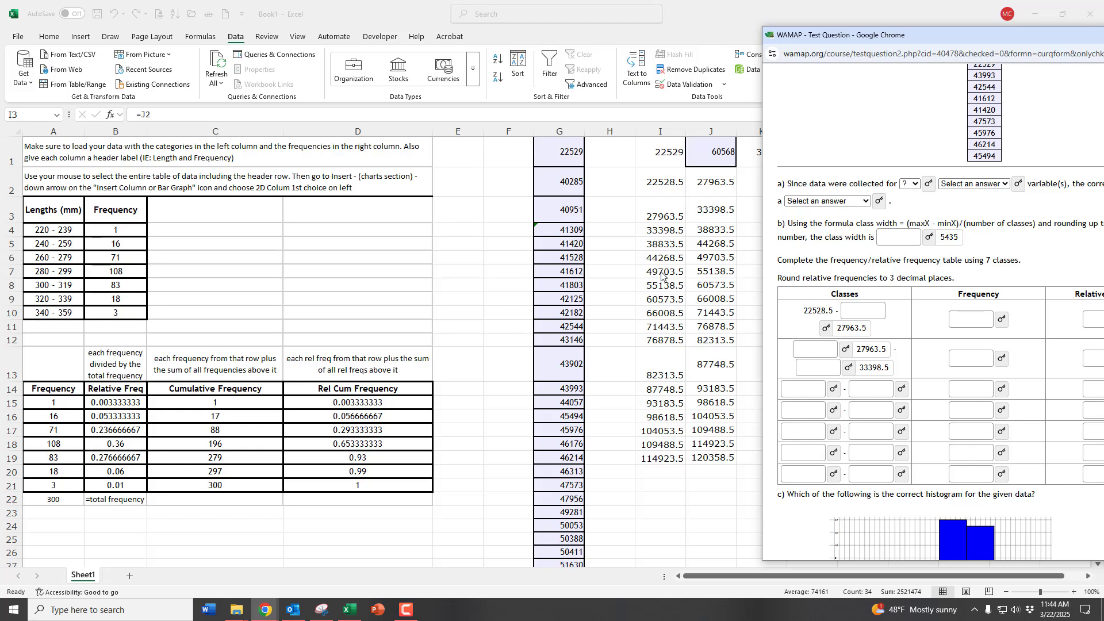
pyautogui.hotkey('alt', 'Tab')
pyautogui.moveTo(677, 301); pyautogui.dragTo(699, 456)
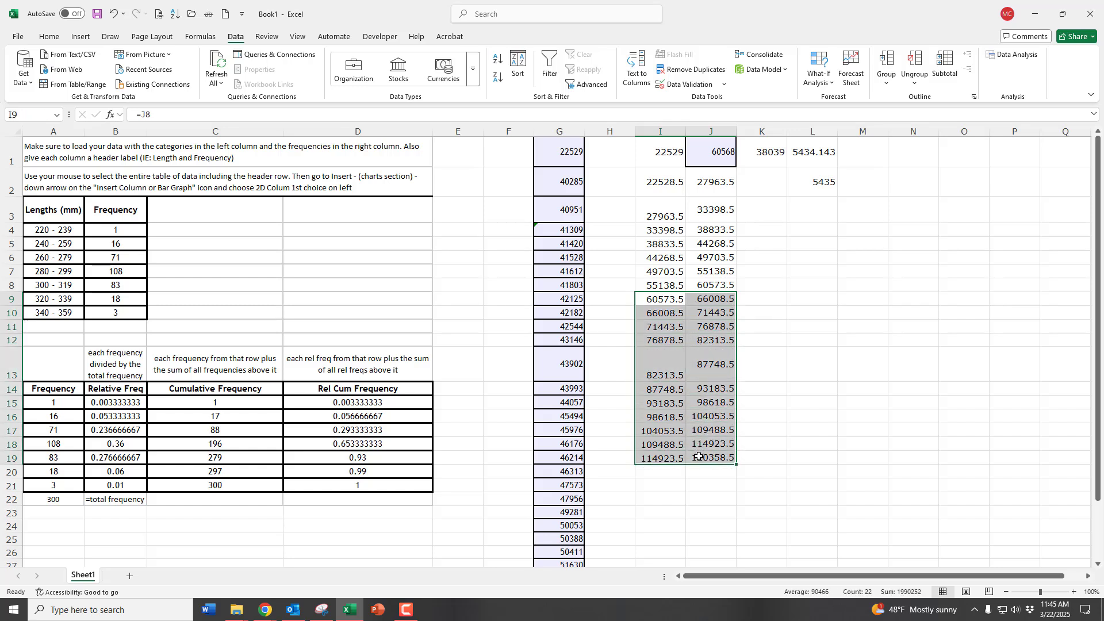
pyautogui.press('Delete')
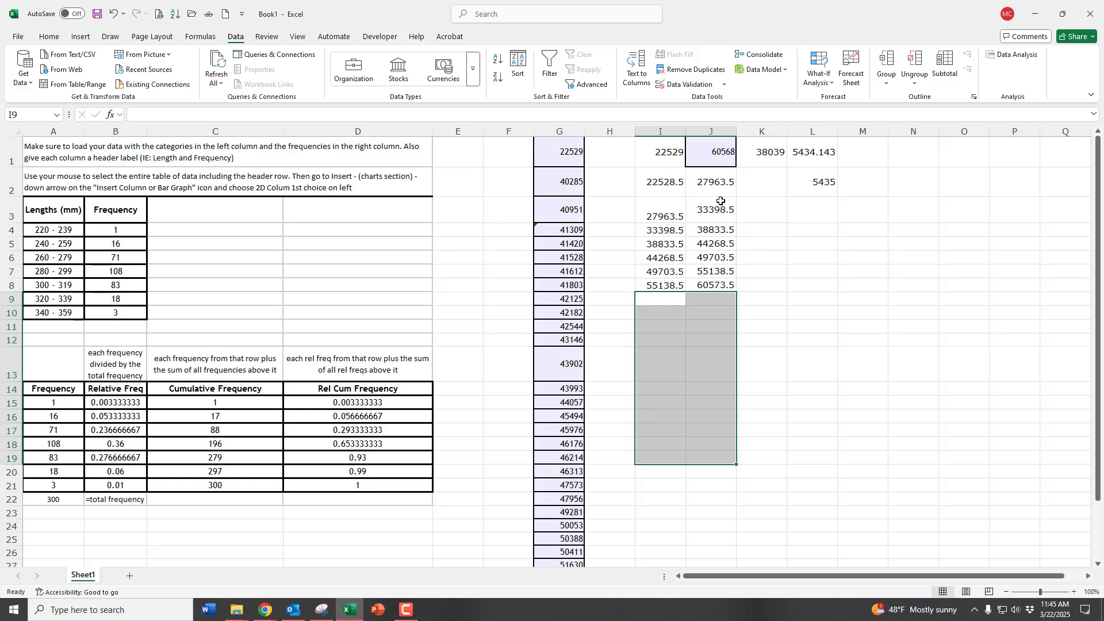
pyautogui.click(776, 258)
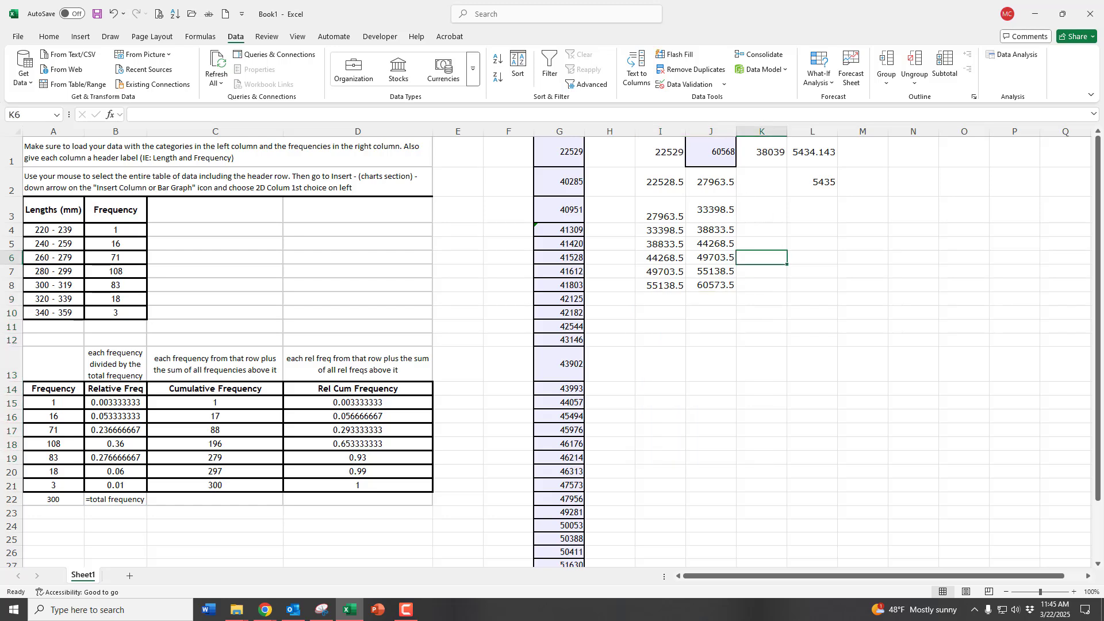
# - Compare the WAMAP question's class, frequency and relative frequency columns with the worksheet's income data and class boundaries
pyautogui.hotkey('alt', 'Tab')
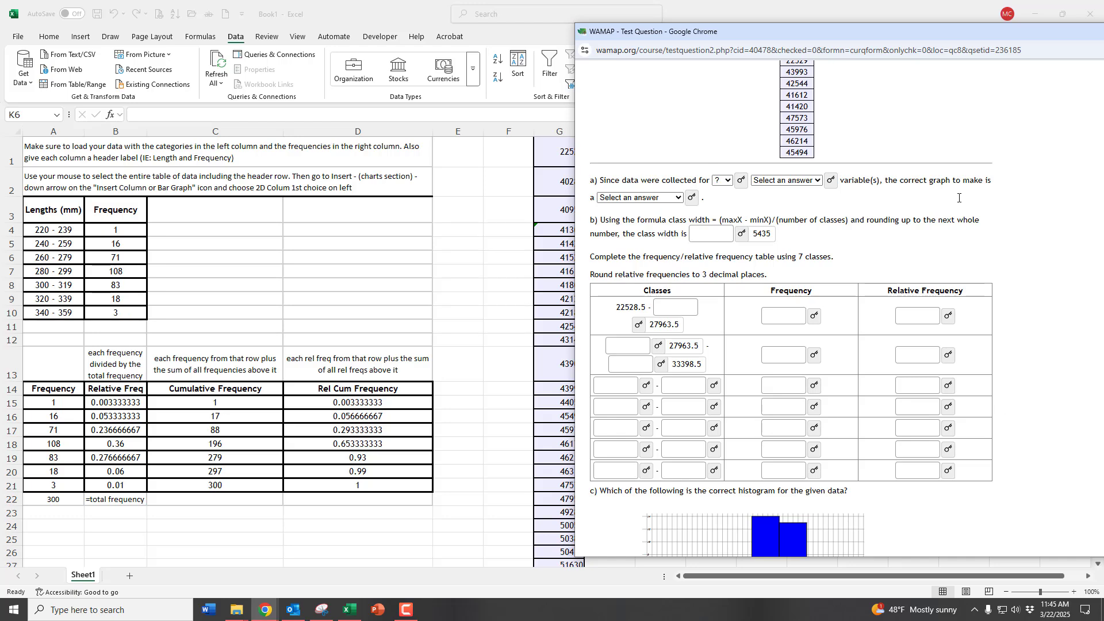
pyautogui.moveTo(913, 33); pyautogui.dragTo(1090, 79)
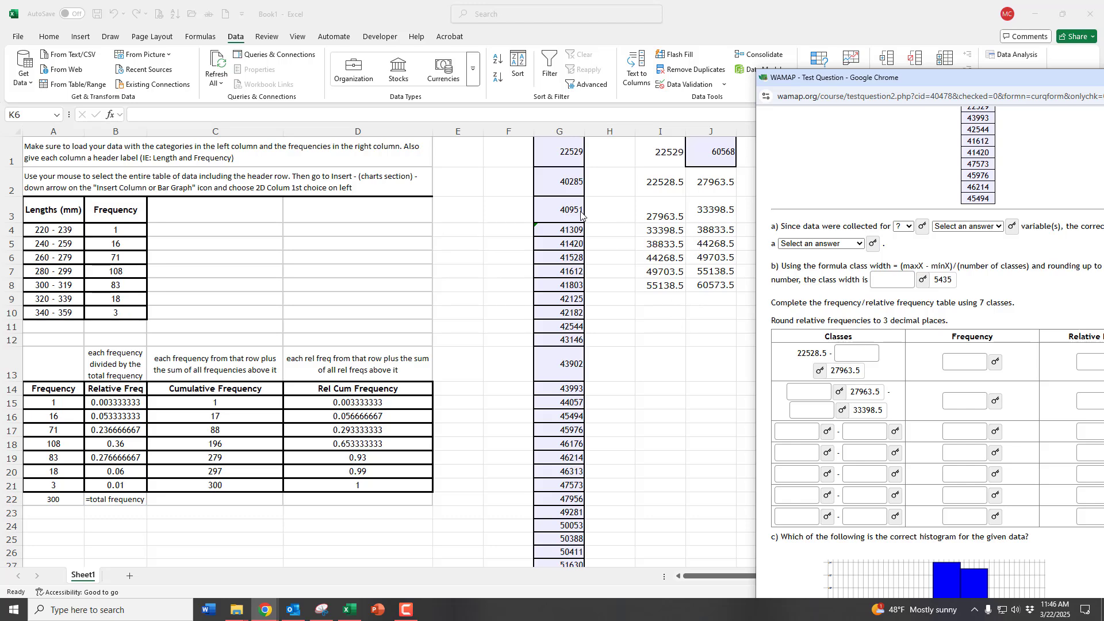
pyautogui.hotkey('alt', 'Tab')
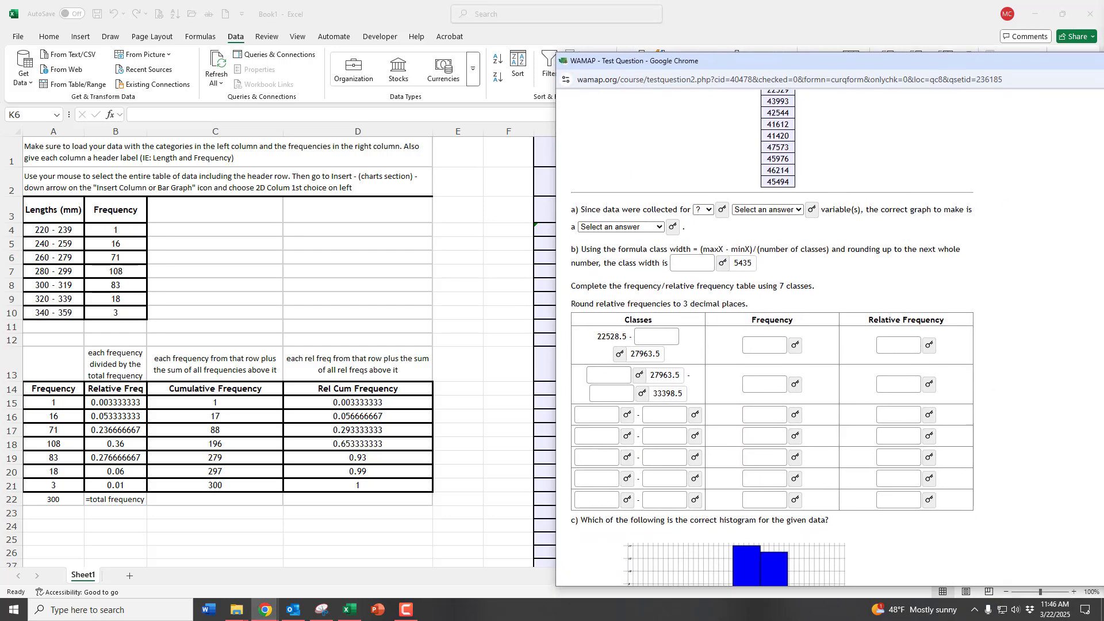
pyautogui.moveTo(1103, 5); pyautogui.dragTo(952, 22)
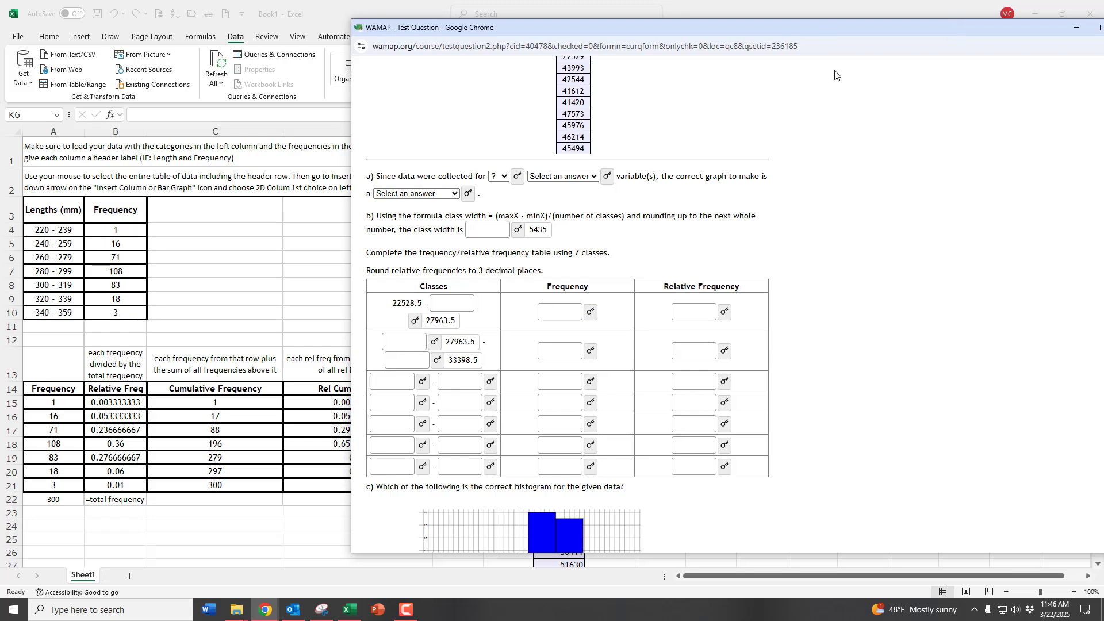
pyautogui.moveTo(823, 27); pyautogui.dragTo(1103, 51)
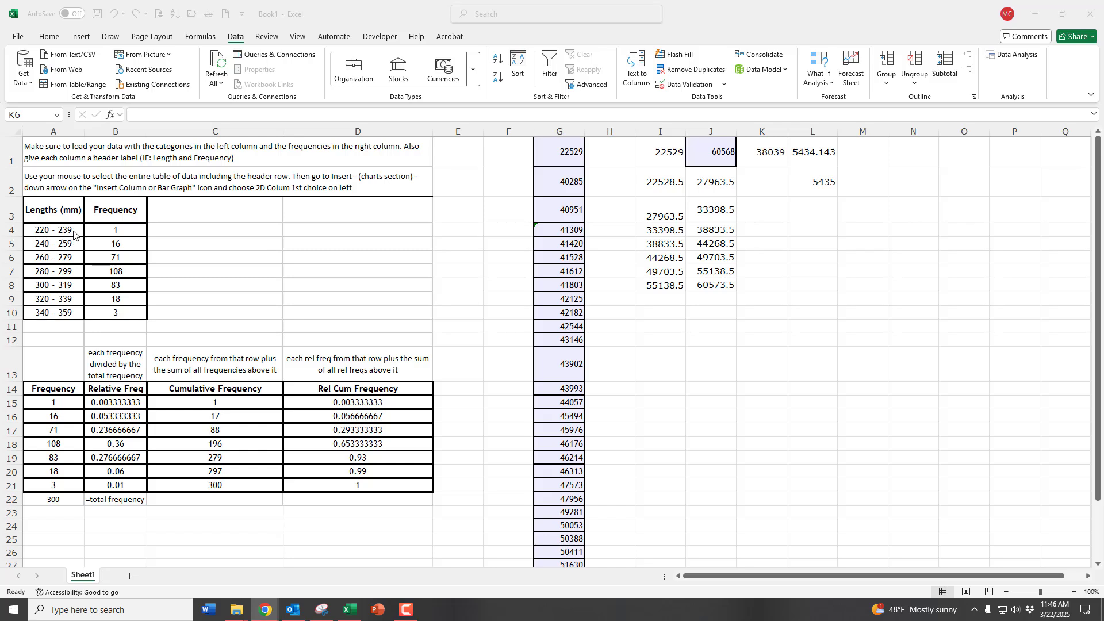
# - Examine the length classes in A4:A10 and their frequencies in B4:B10 of the example frequency table
pyautogui.click(42, 235)
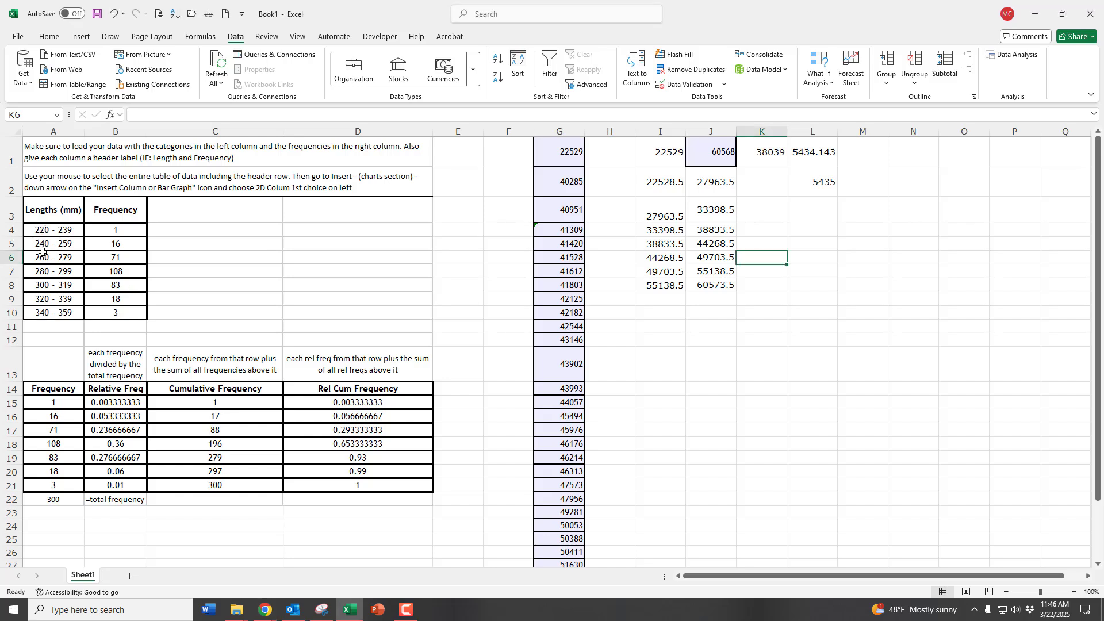
pyautogui.moveTo(43, 230); pyautogui.dragTo(47, 313)
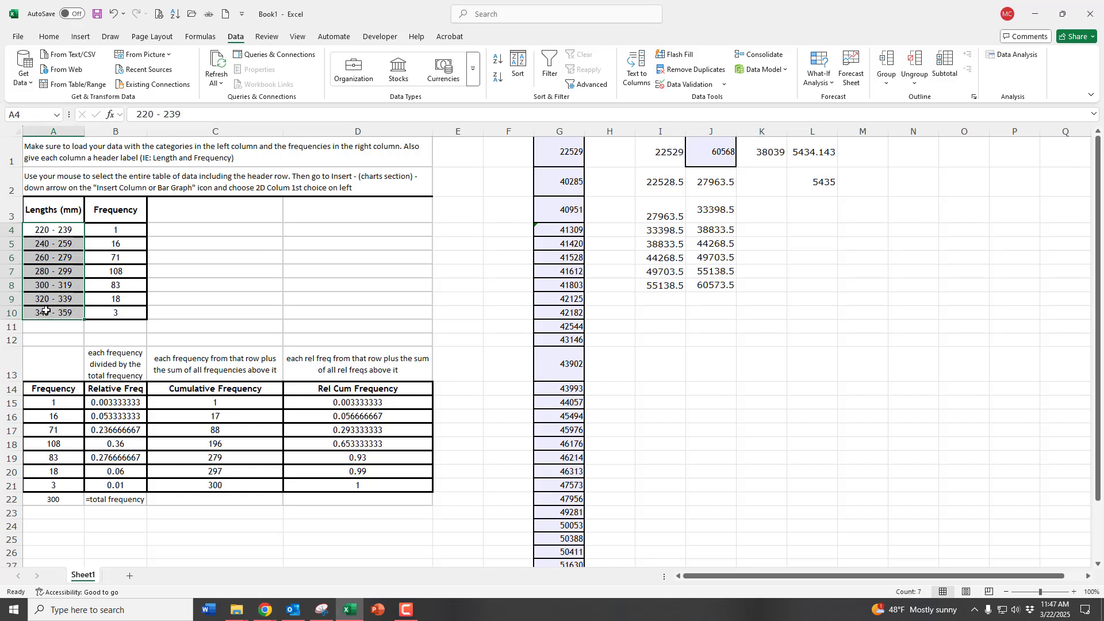
pyautogui.click(183, 300)
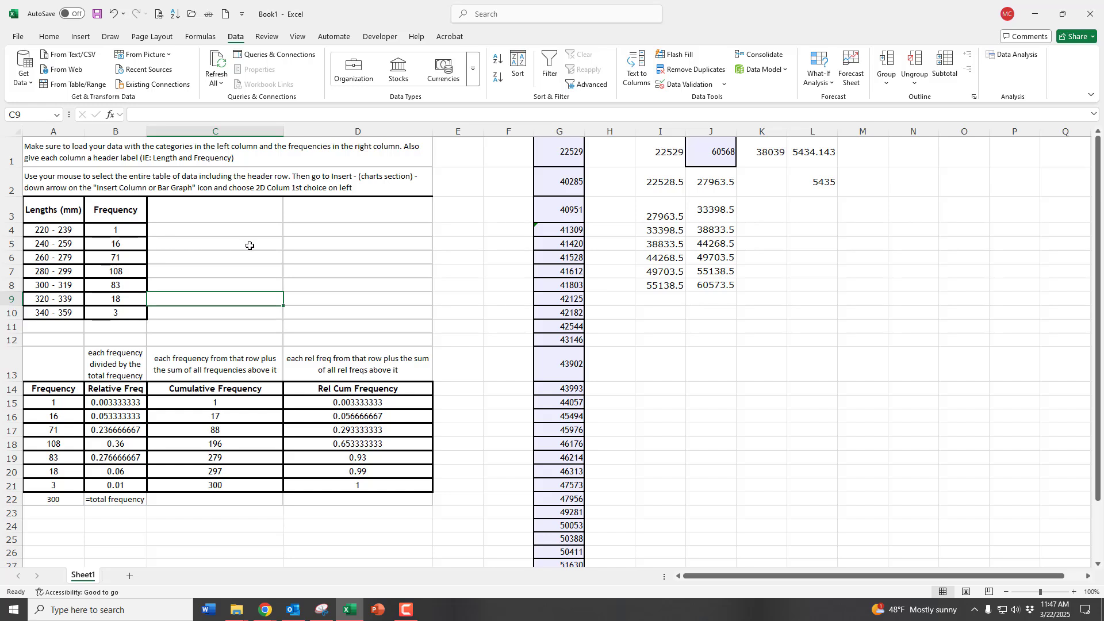
pyautogui.click(317, 242)
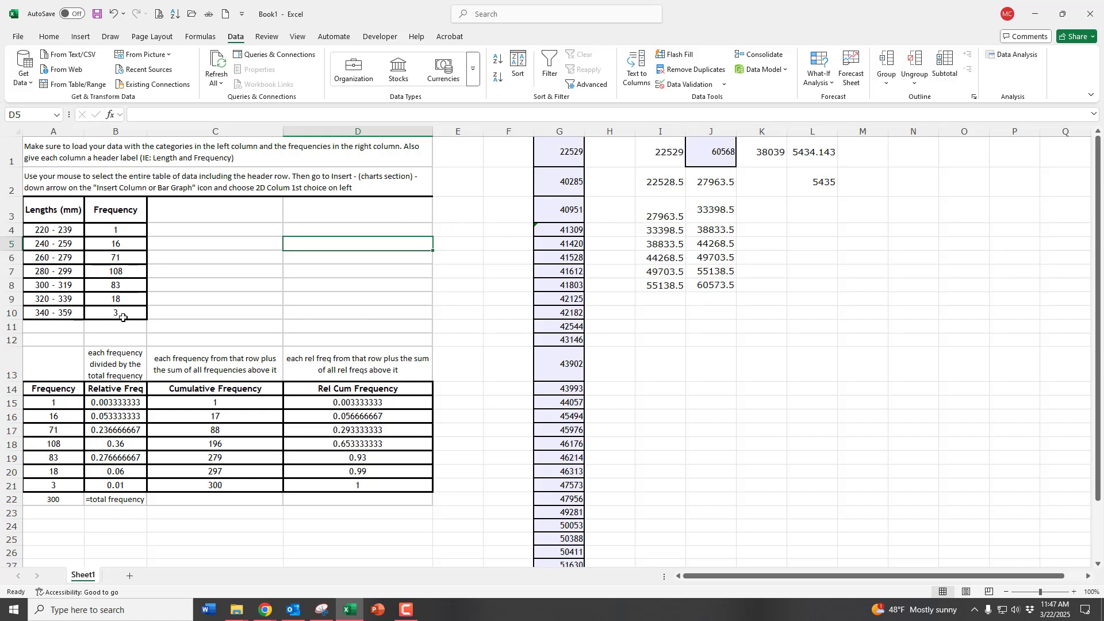
pyautogui.moveTo(118, 228); pyautogui.dragTo(116, 312)
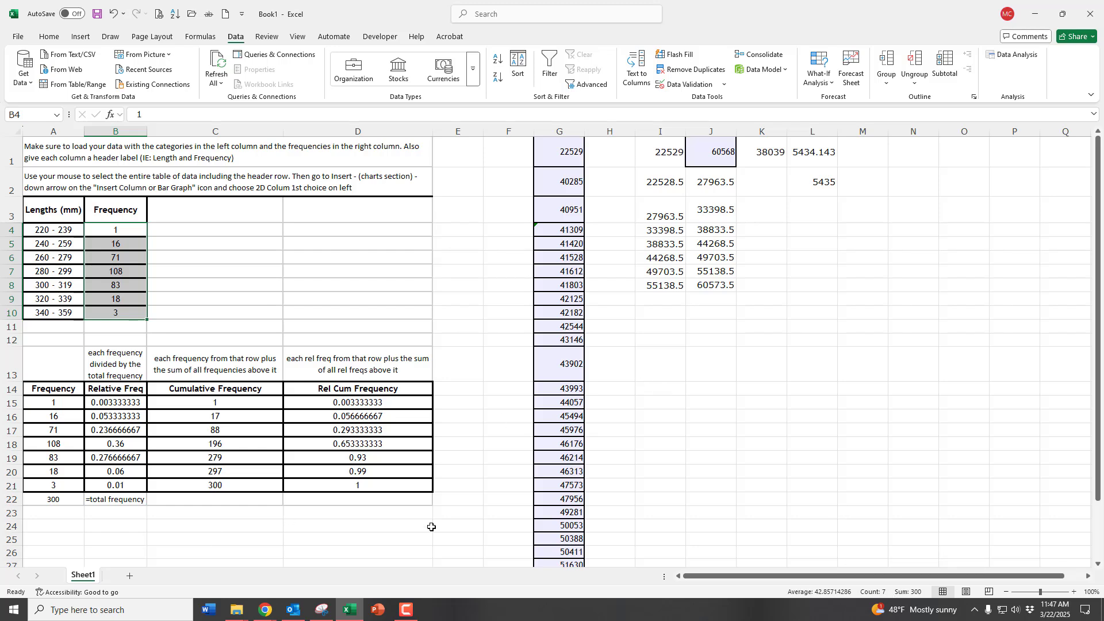
# - Switch to the MATH 146 Working Calculators Google Sheet and view the summary statistics for the frequencies in B4:B10
pyautogui.click(263, 611)
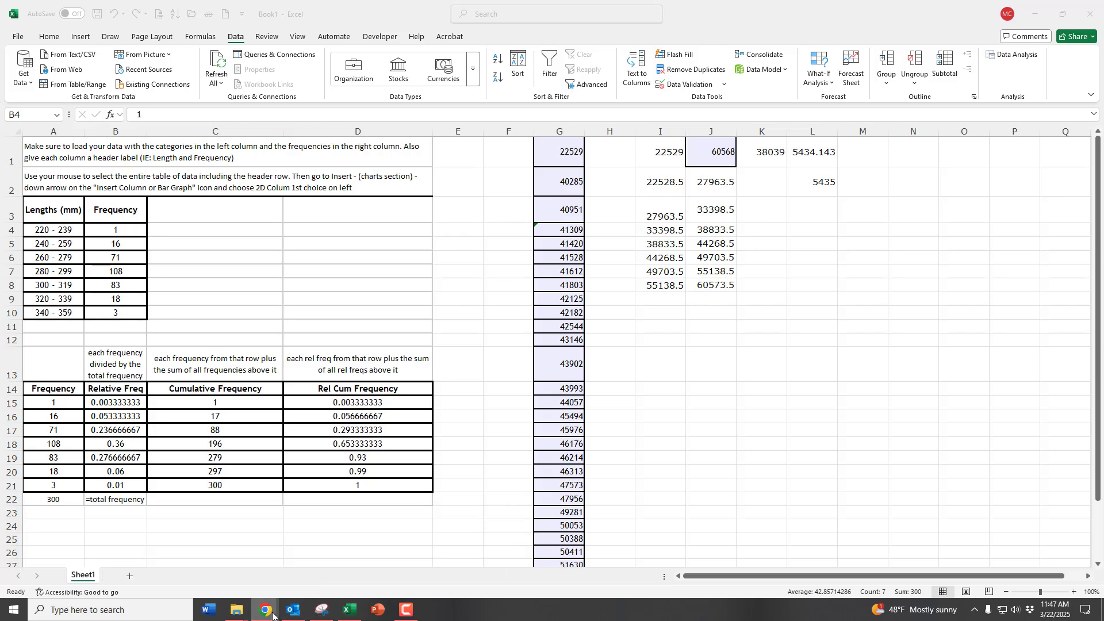
pyautogui.moveTo(273, 614)
pyautogui.click(415, 581)
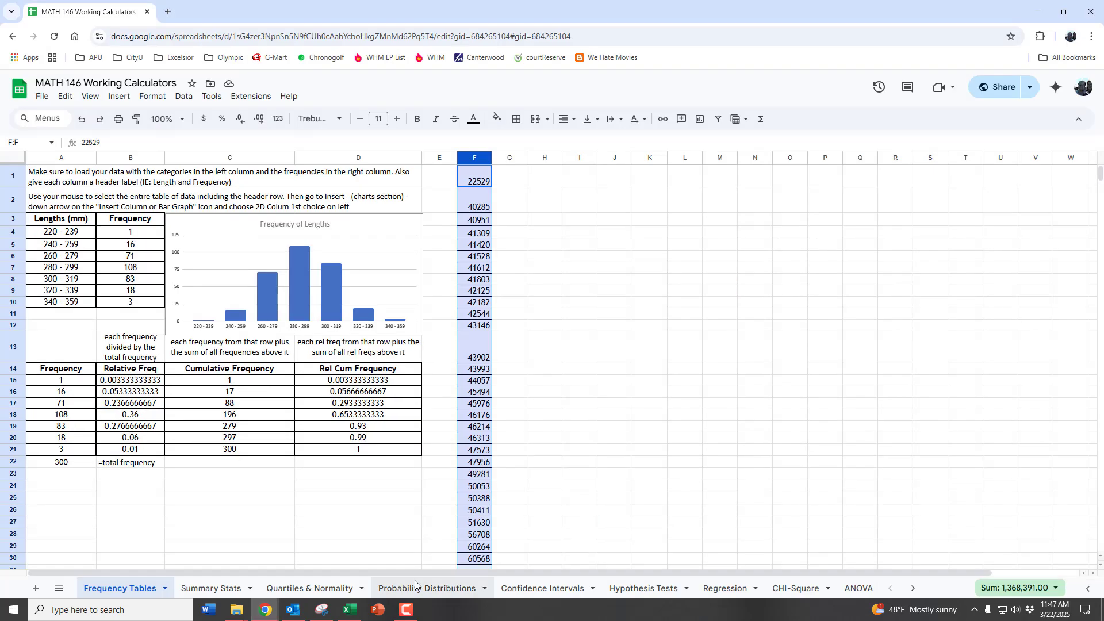
pyautogui.click(124, 270)
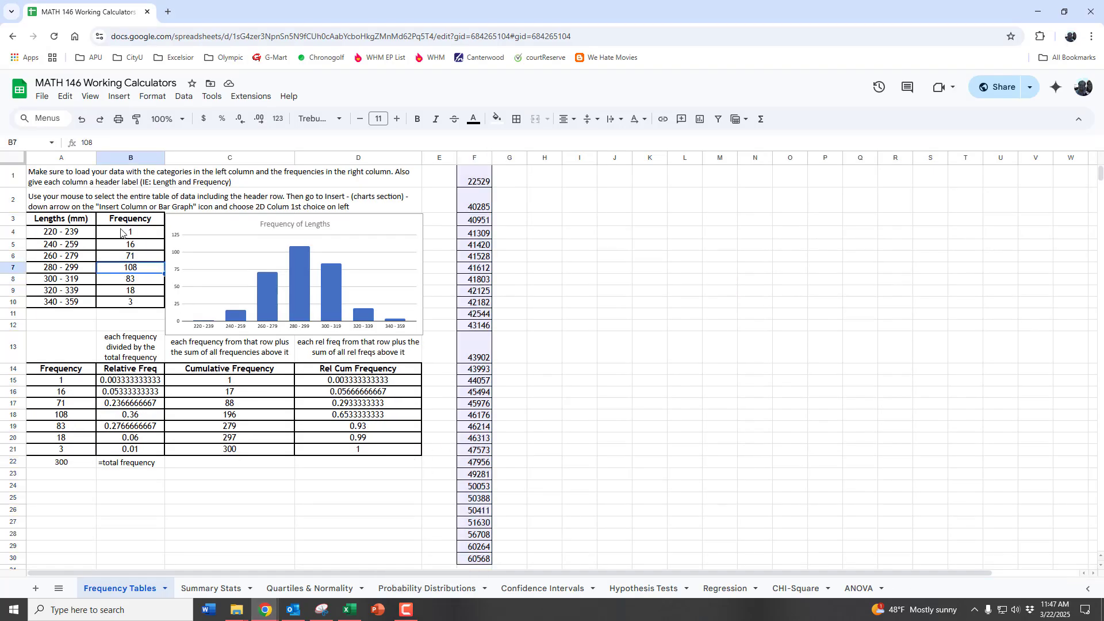
pyautogui.moveTo(121, 231); pyautogui.dragTo(122, 304)
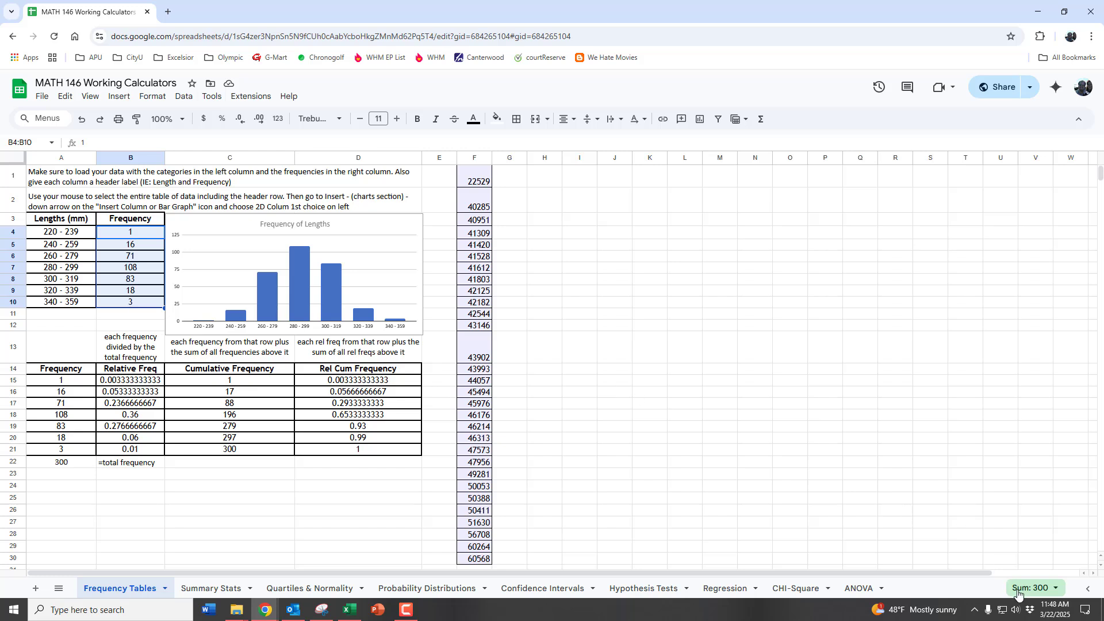
pyautogui.click(1056, 589)
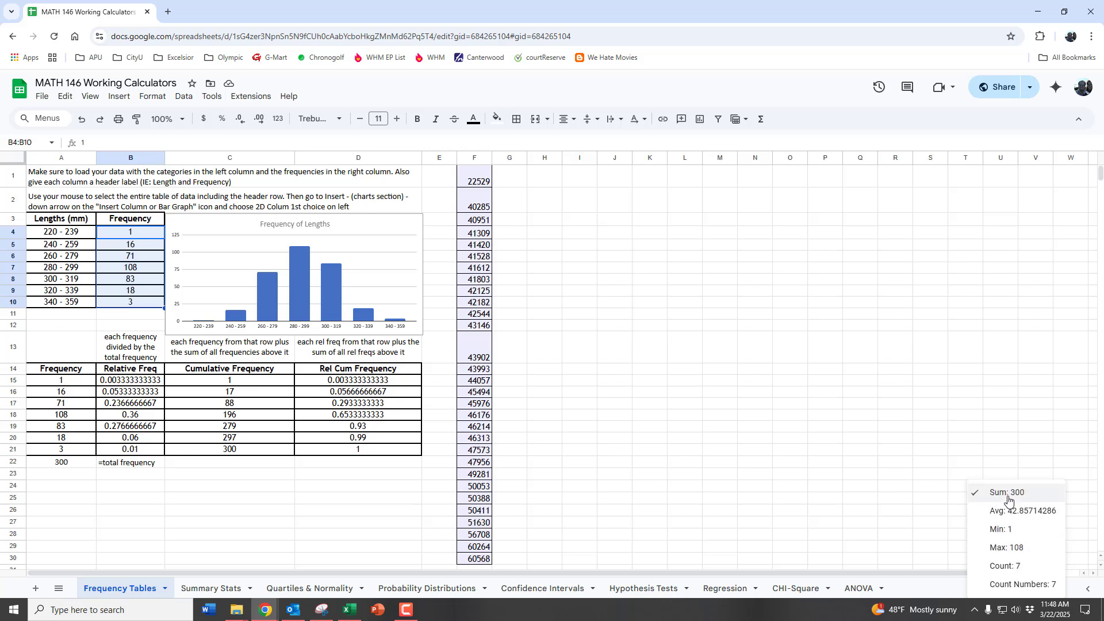
pyautogui.click(911, 476)
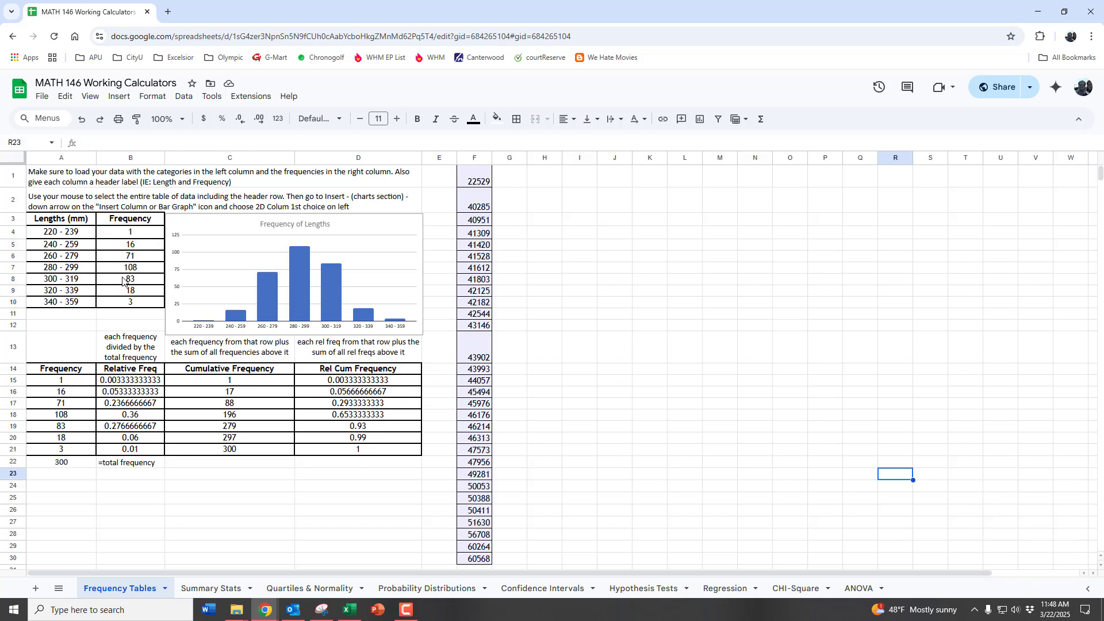
# - Compare the frequencies in B4:B10 with the lower table and inspect the relative frequency formula in B15
pyautogui.click(122, 236)
pyautogui.moveTo(122, 236); pyautogui.dragTo(127, 304)
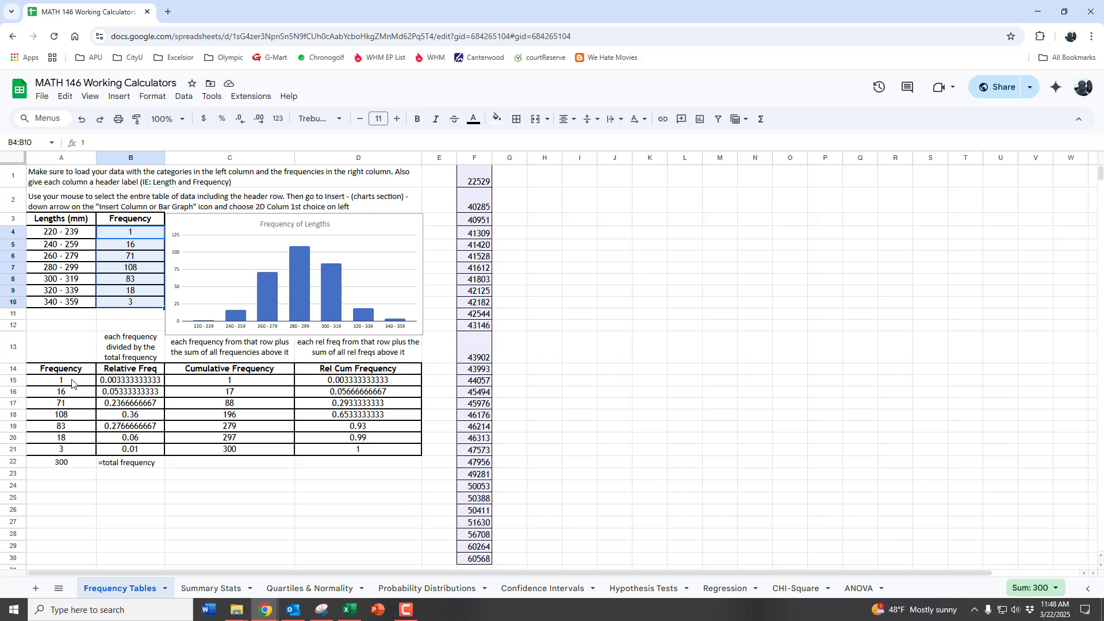
pyautogui.click(116, 385)
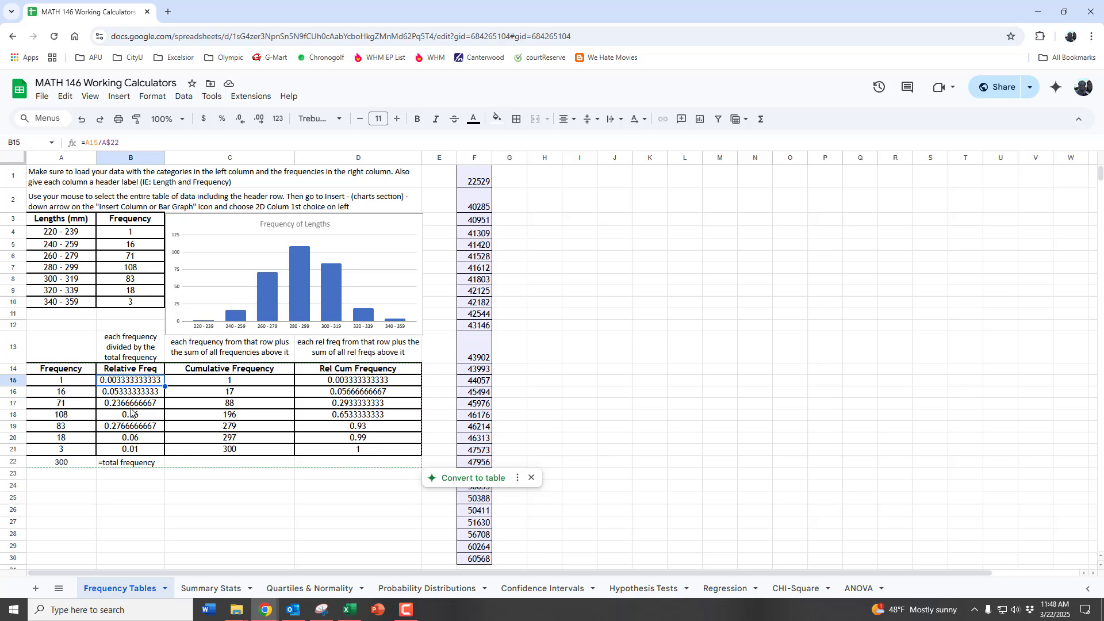
pyautogui.click(79, 467)
# - Return to the Excel workbook and inspect the class boundary formulas in J2, J4, I4 and I5
pyautogui.click(350, 612)
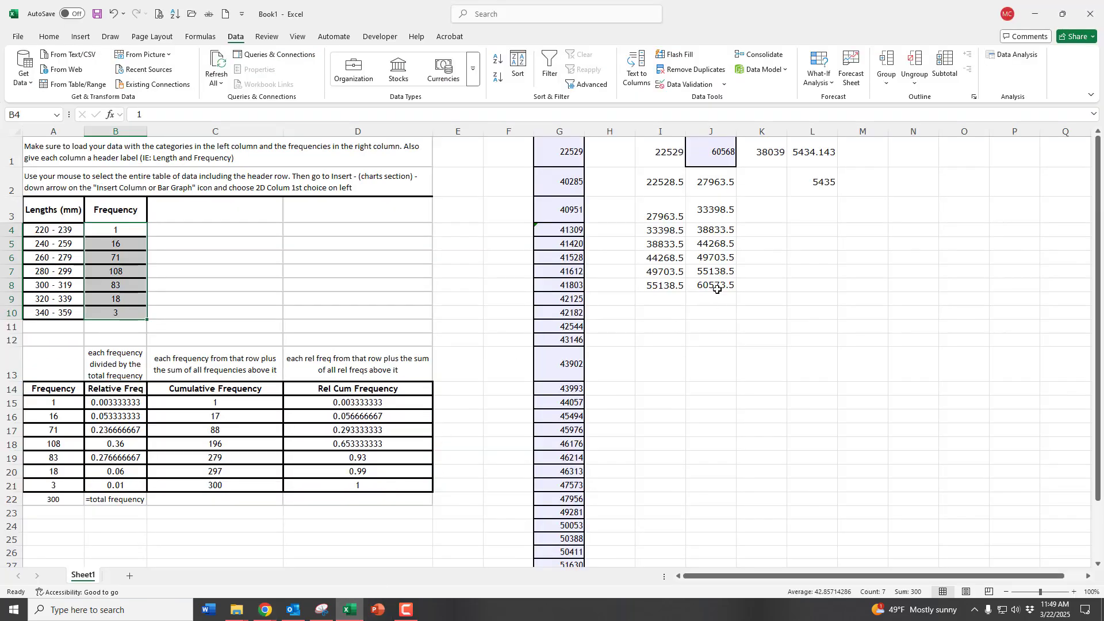
pyautogui.click(720, 184)
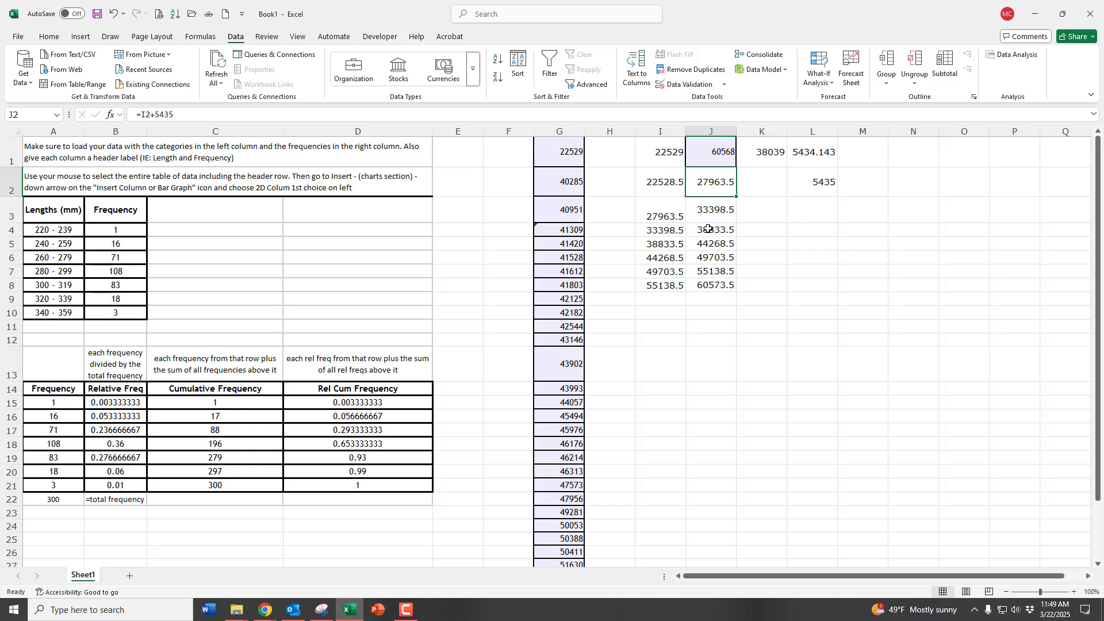
pyautogui.click(708, 230)
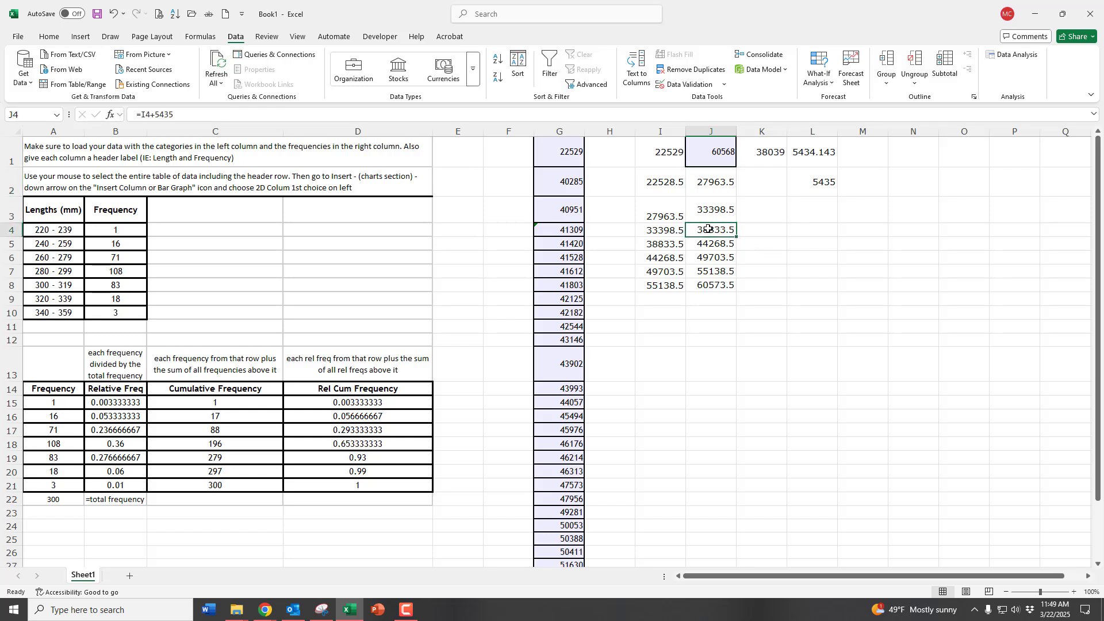
pyautogui.click(666, 230)
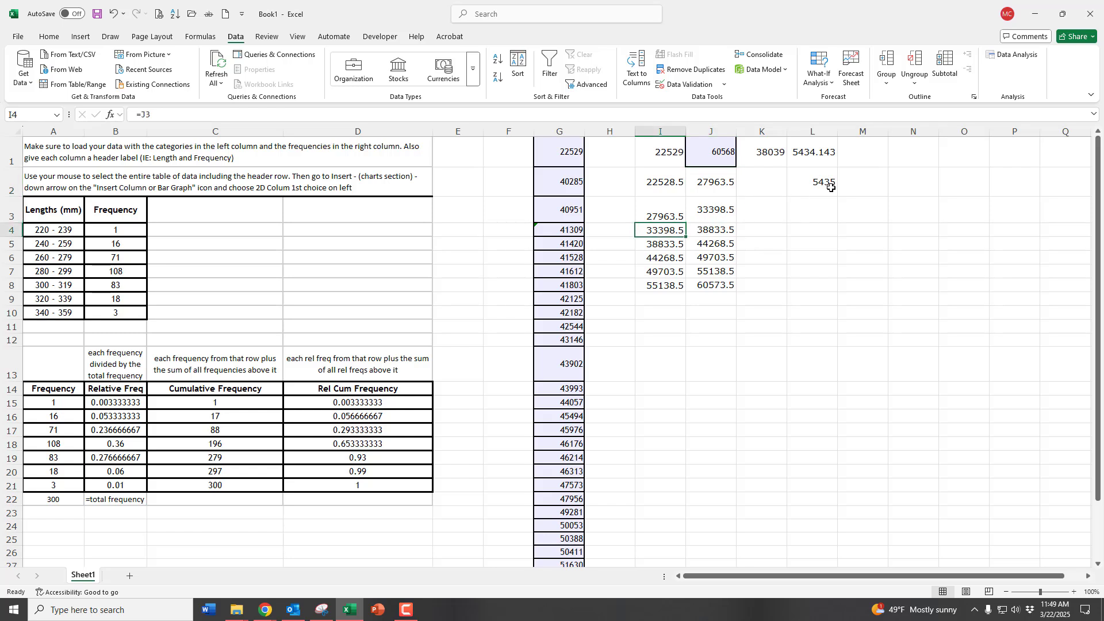
pyautogui.click(671, 246)
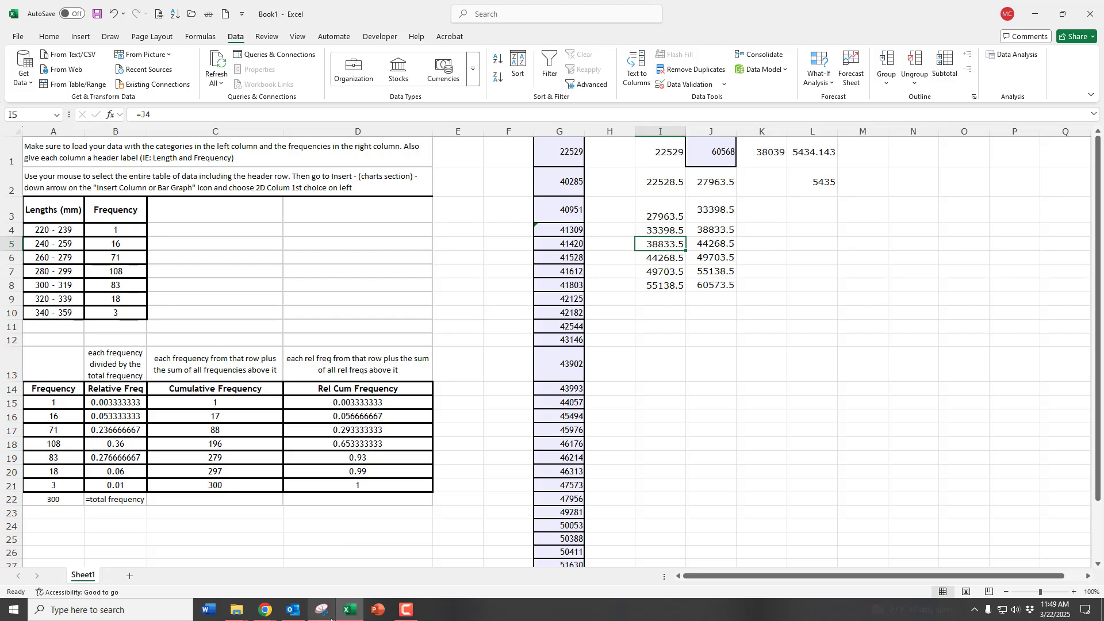
pyautogui.click(352, 611)
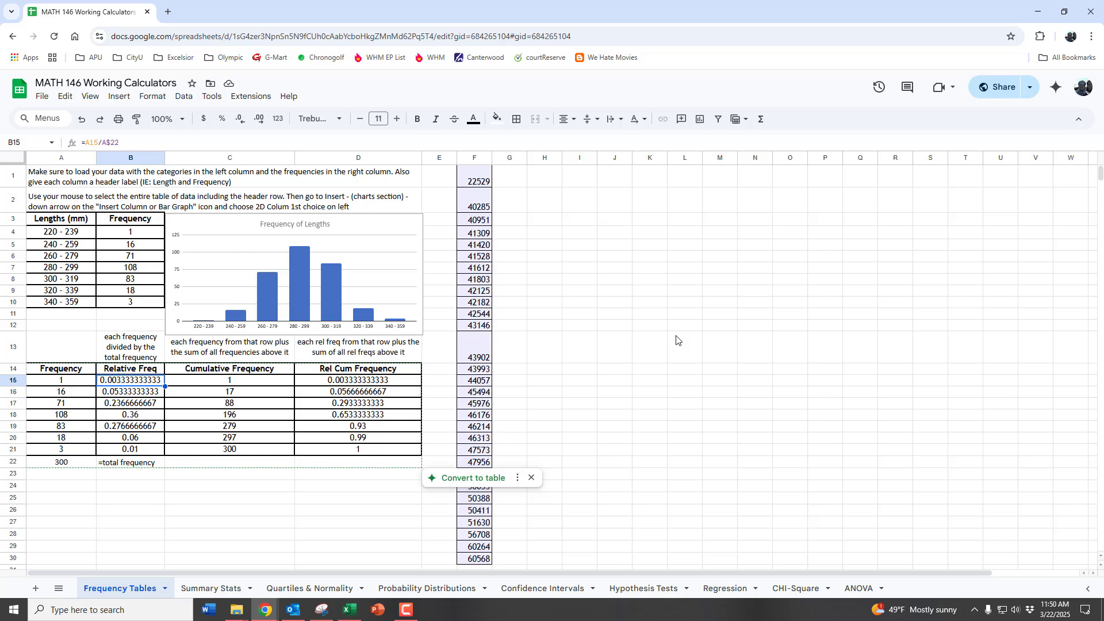
# - In the Excel workbook, insert a 2-D clustered column chart from the lengths and frequency table in A3:B10
pyautogui.click(349, 610)
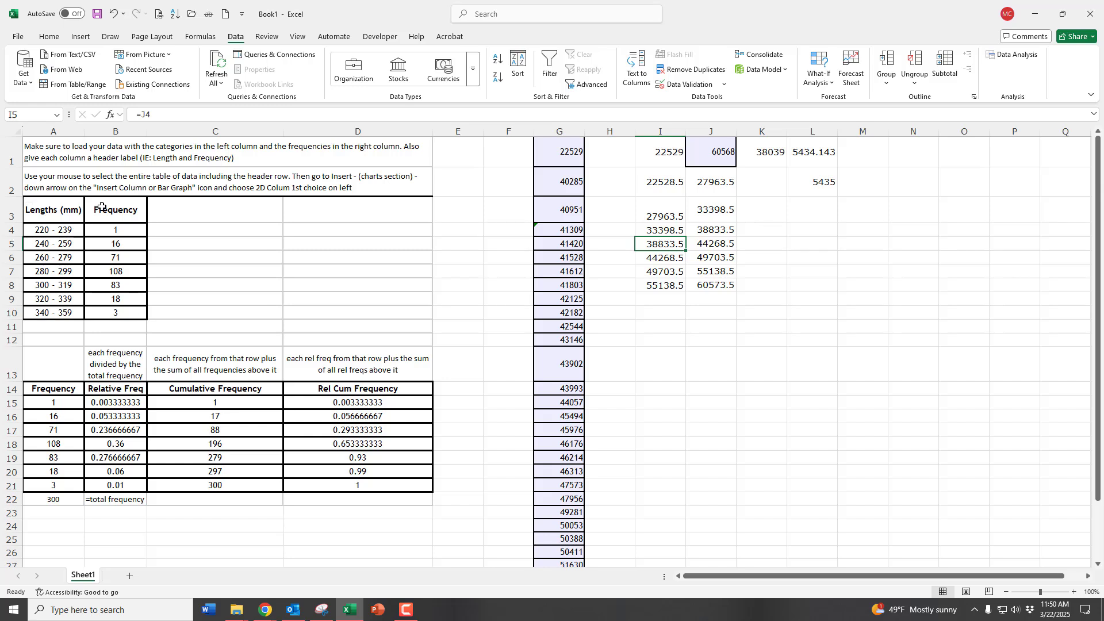
pyautogui.moveTo(47, 209); pyautogui.dragTo(115, 315)
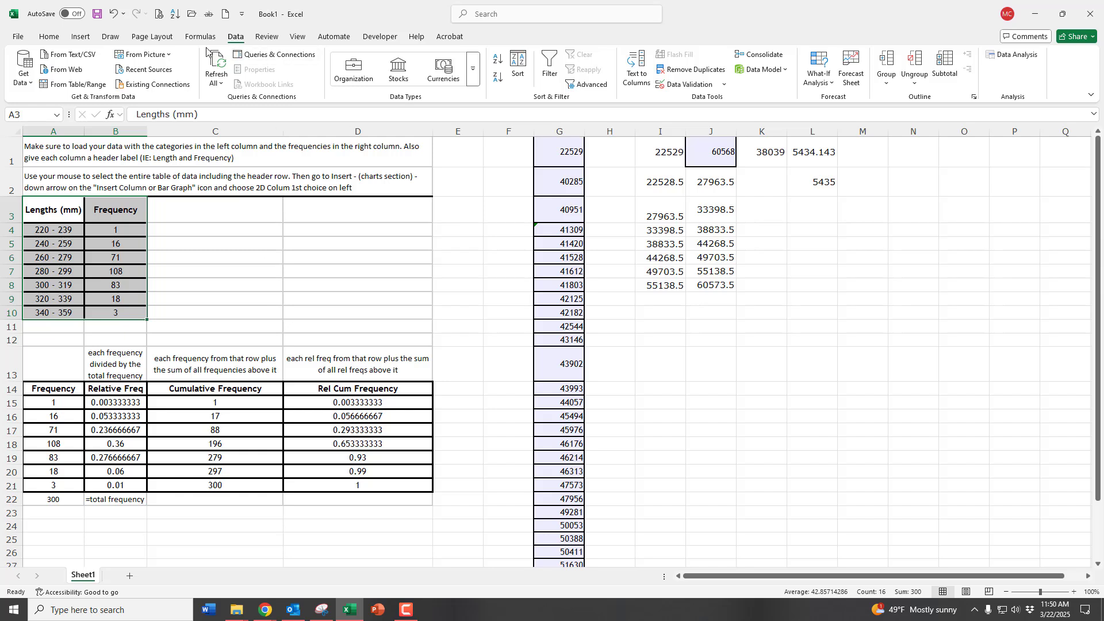
pyautogui.click(79, 38)
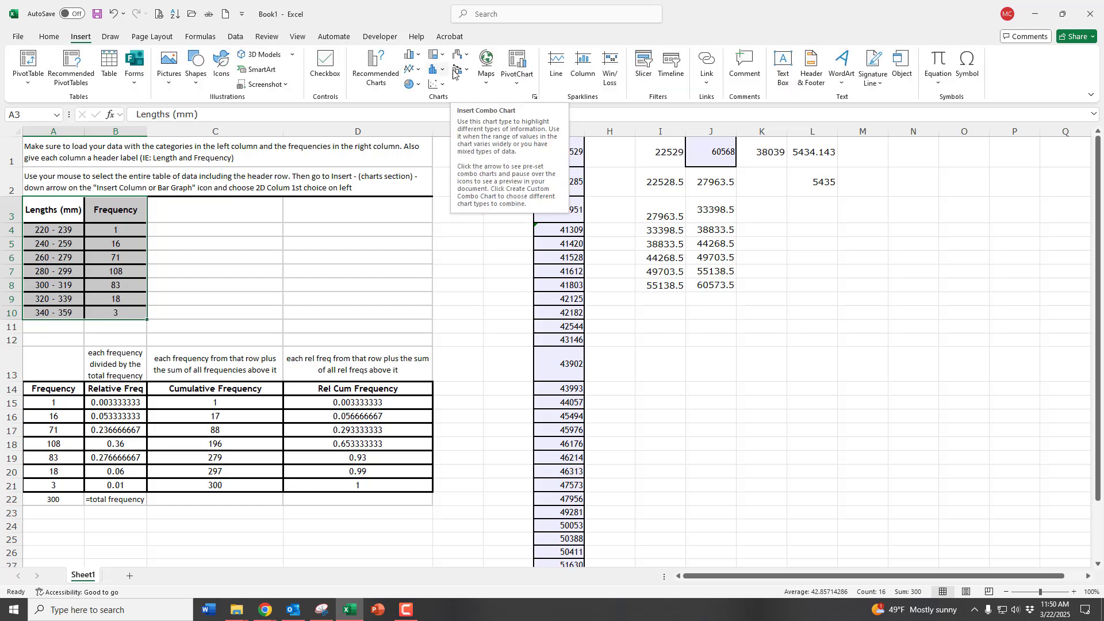
pyautogui.click(420, 57)
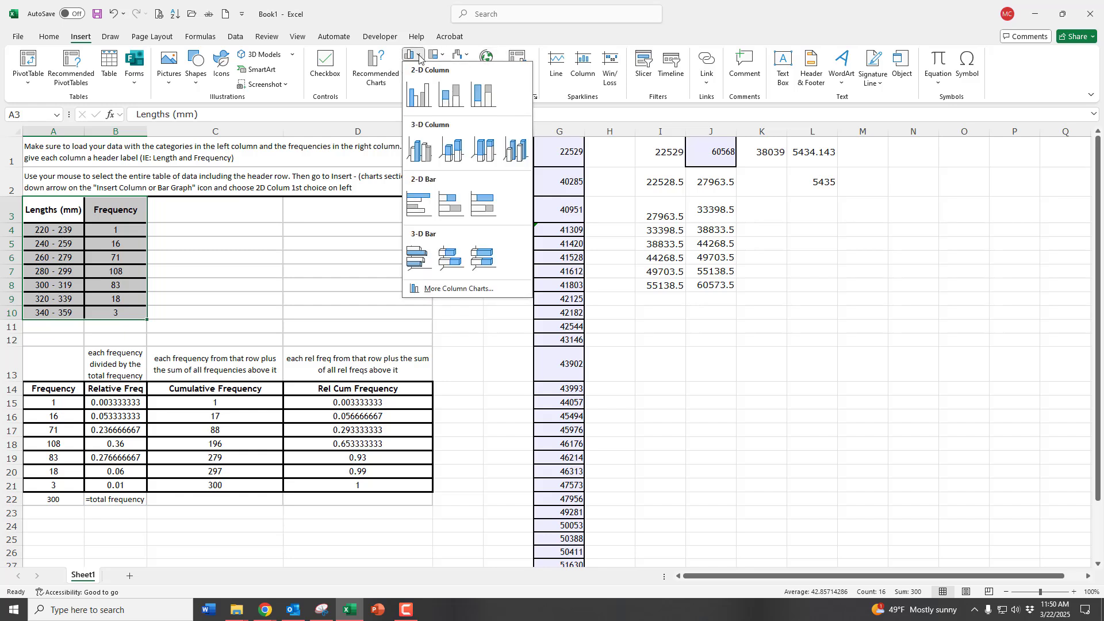
pyautogui.click(418, 98)
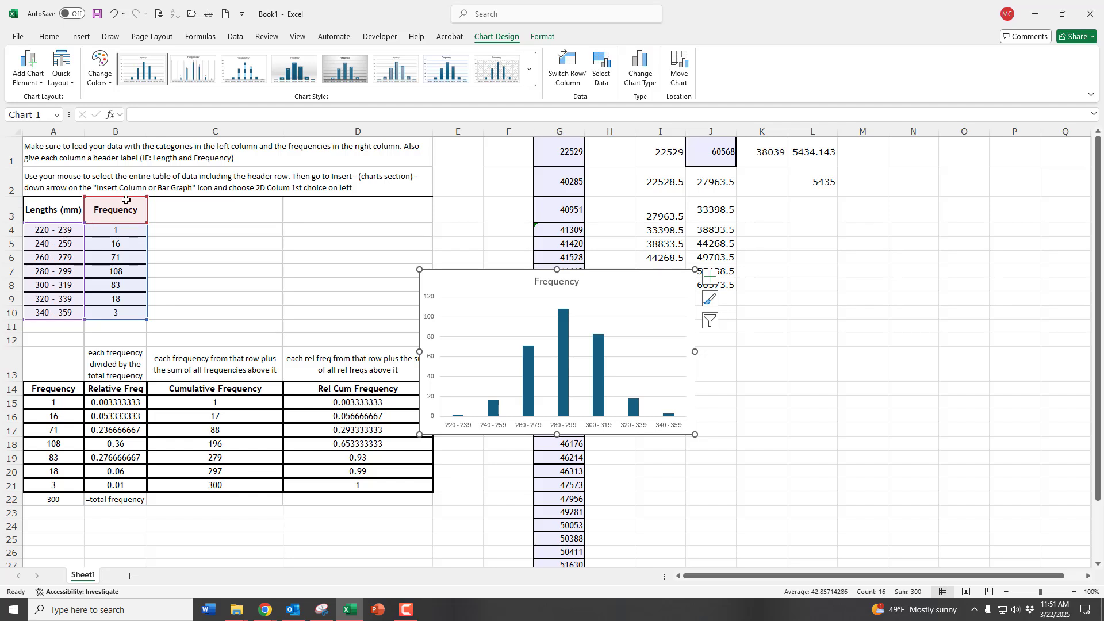
# - Preview several chart styles on the frequency column chart and apply the fifth one, with a gray gradient background and data labels
pyautogui.click(193, 70)
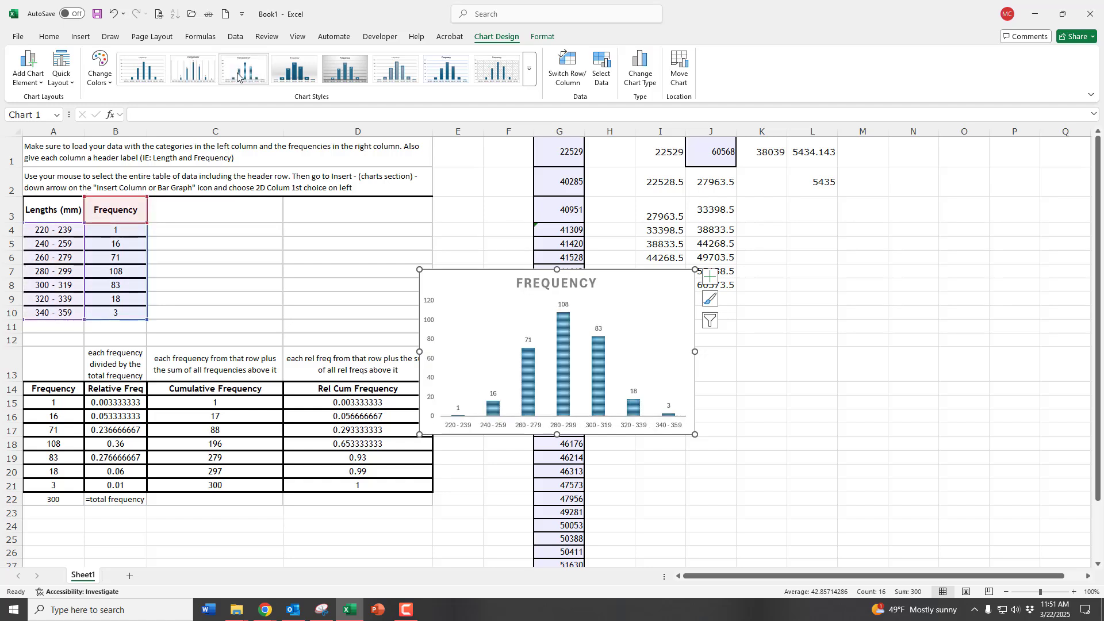
pyautogui.click(294, 70)
pyautogui.click(347, 73)
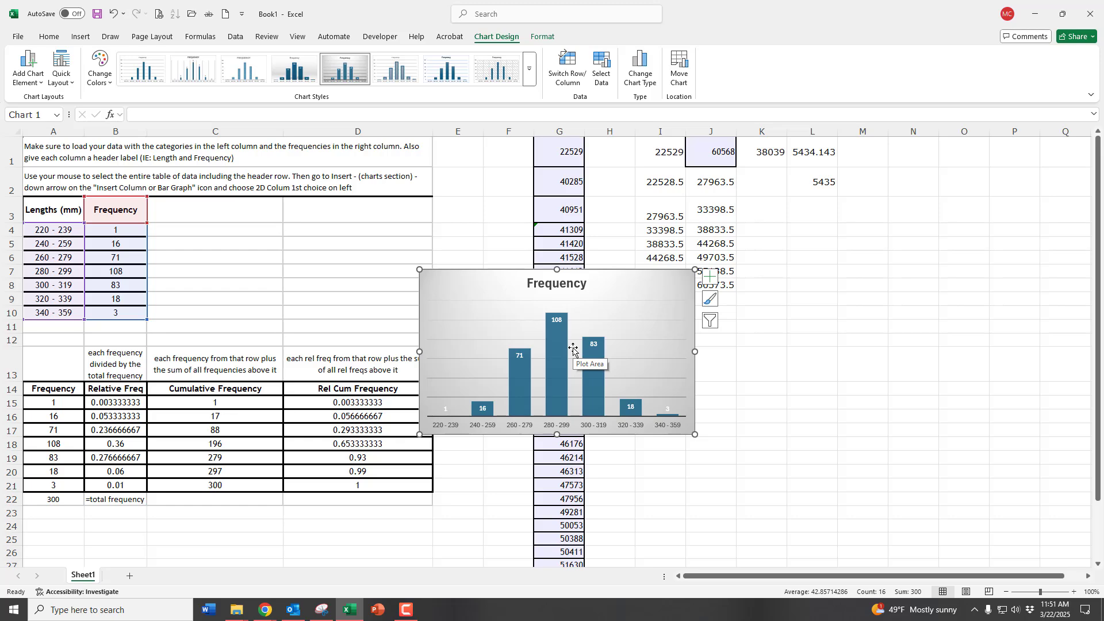
# - Switch to the MATH 146 Working Calculators Google Sheet and insert a chart from the lengths and frequency table in A3:B10
pyautogui.click(265, 611)
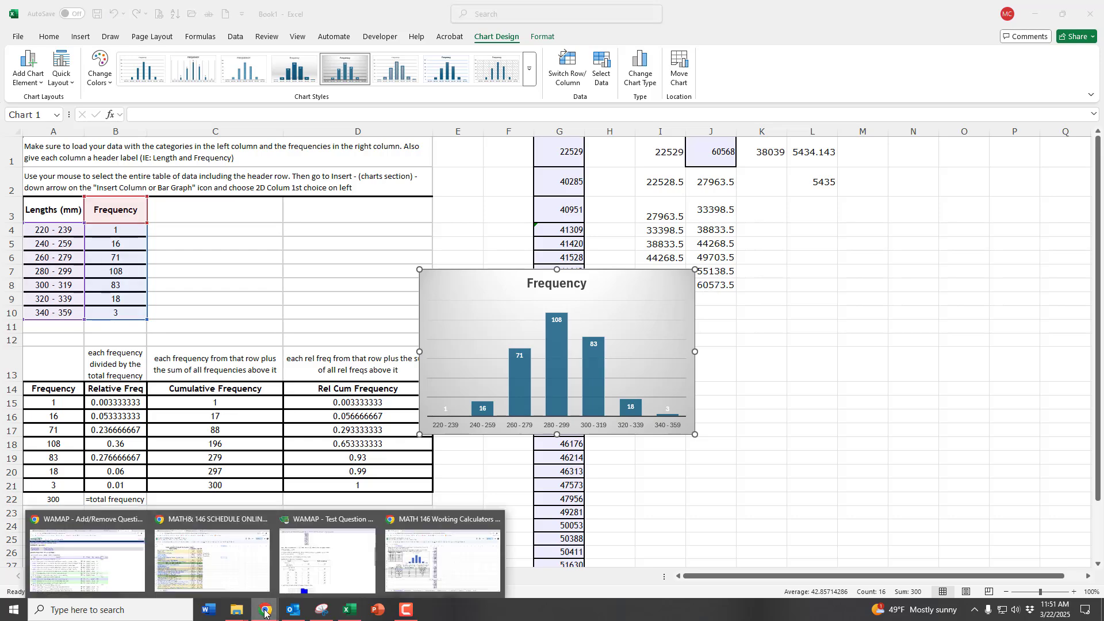
pyautogui.click(450, 570)
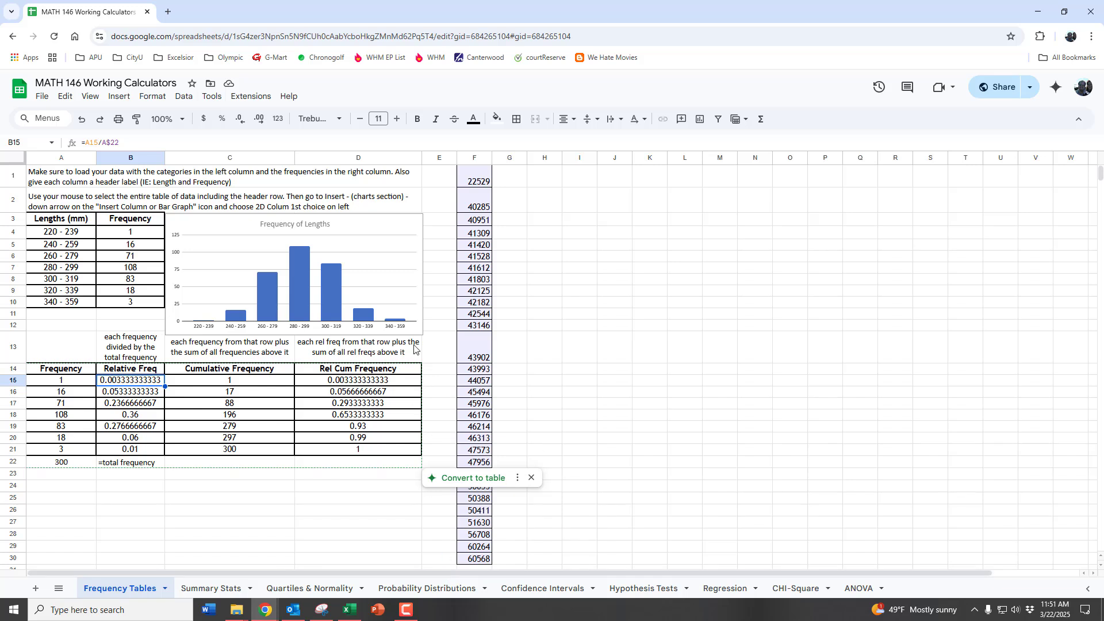
pyautogui.moveTo(51, 221); pyautogui.dragTo(123, 304)
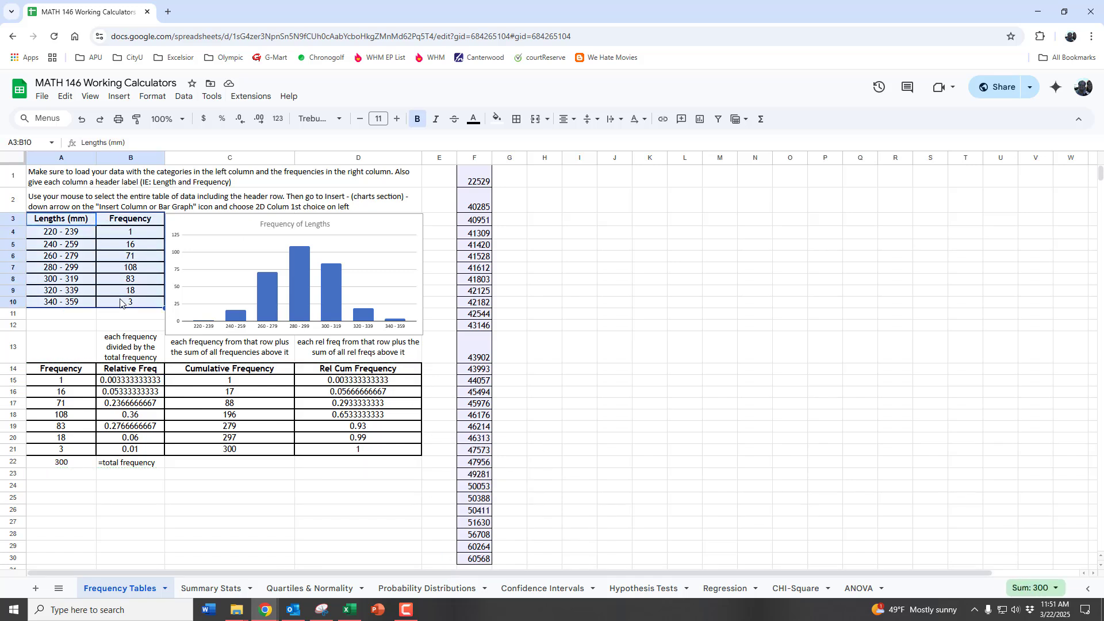
pyautogui.click(118, 97)
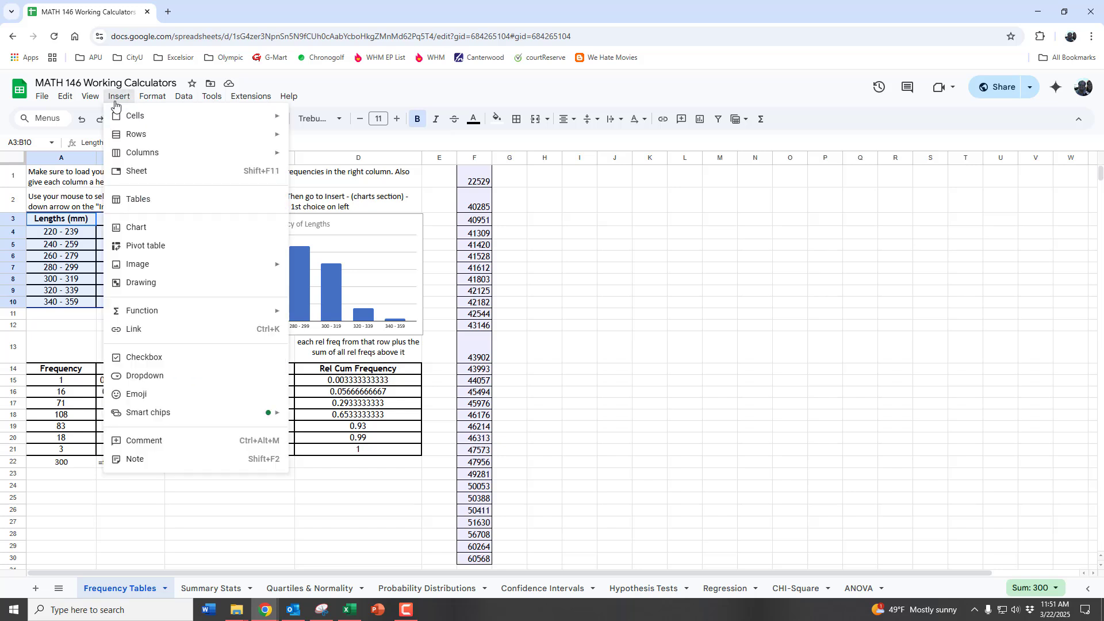
pyautogui.click(133, 229)
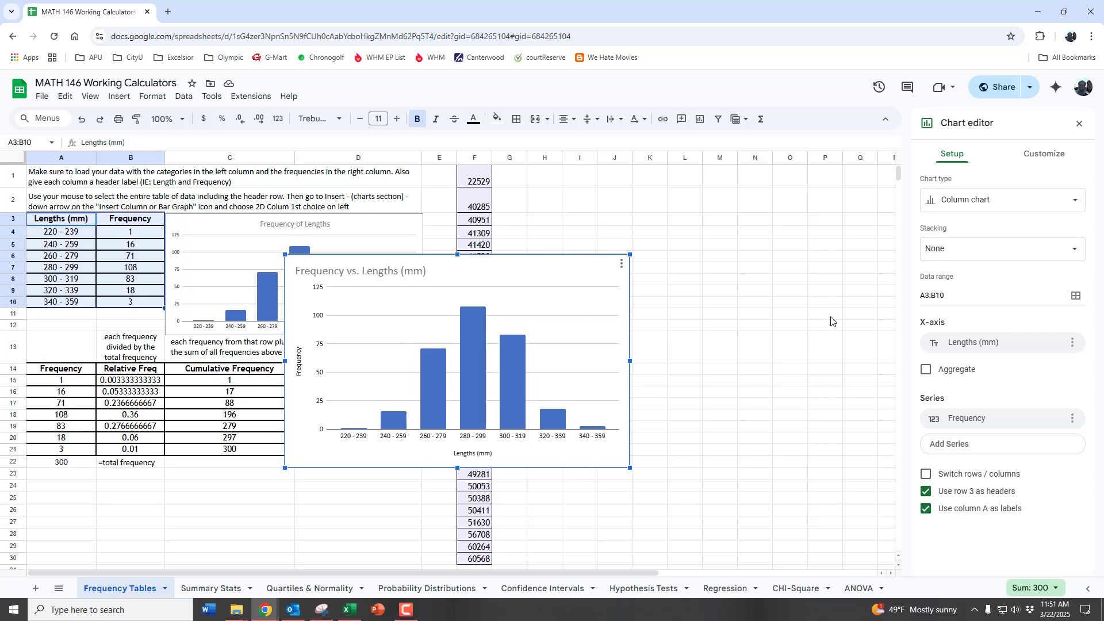
# - Try the bar, pie and line chart types on the new chart of lengths and frequencies
pyautogui.click(1026, 205)
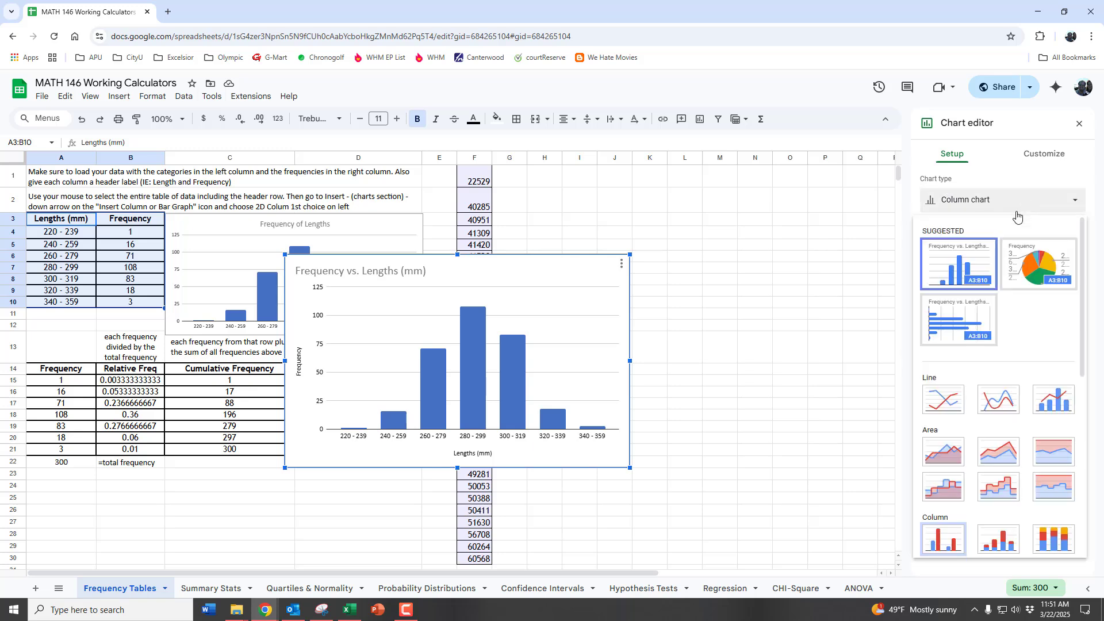
pyautogui.click(968, 334)
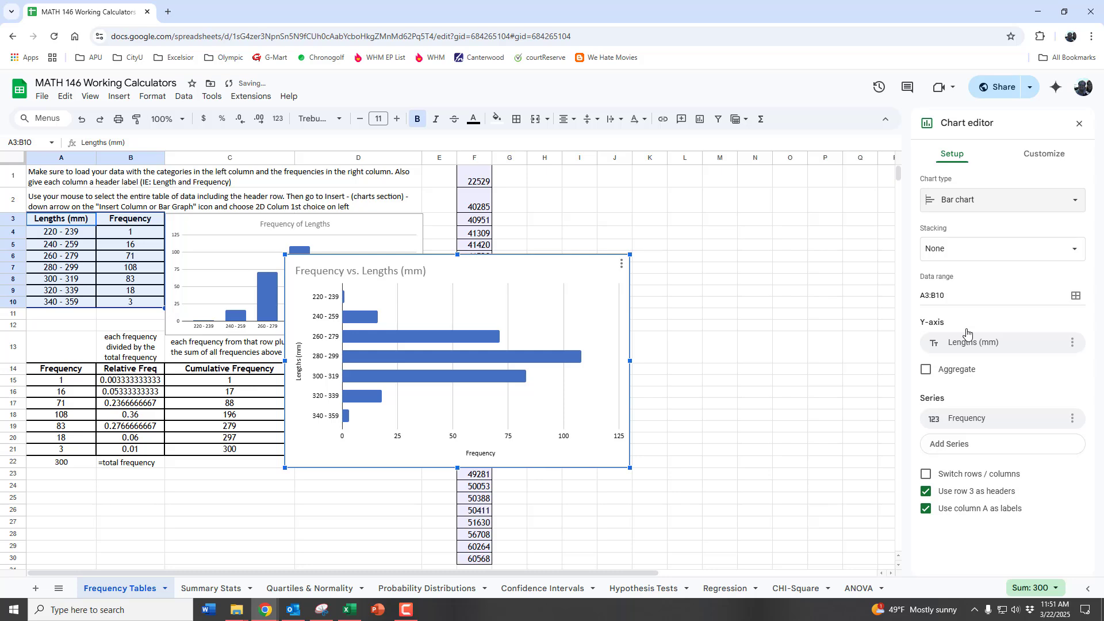
pyautogui.click(986, 209)
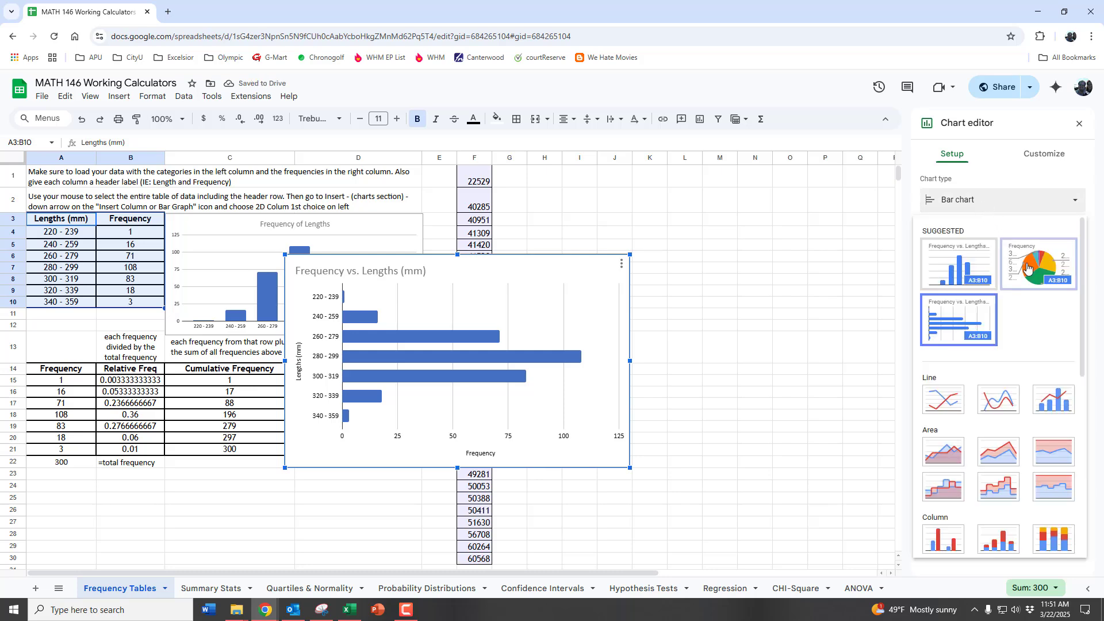
pyautogui.click(1028, 268)
pyautogui.click(973, 202)
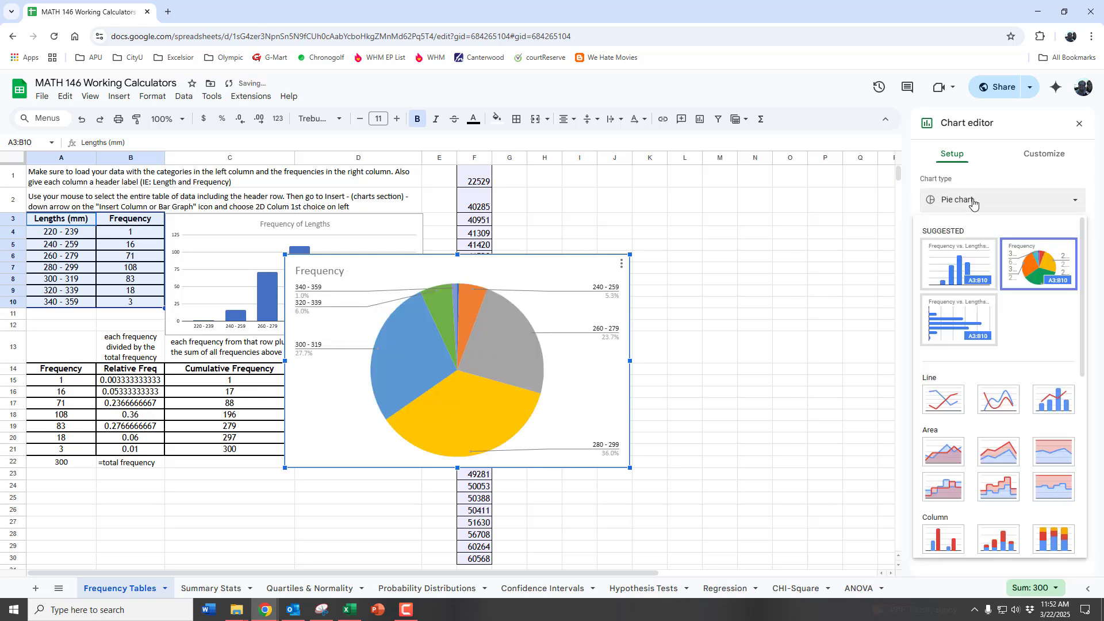
pyautogui.click(947, 401)
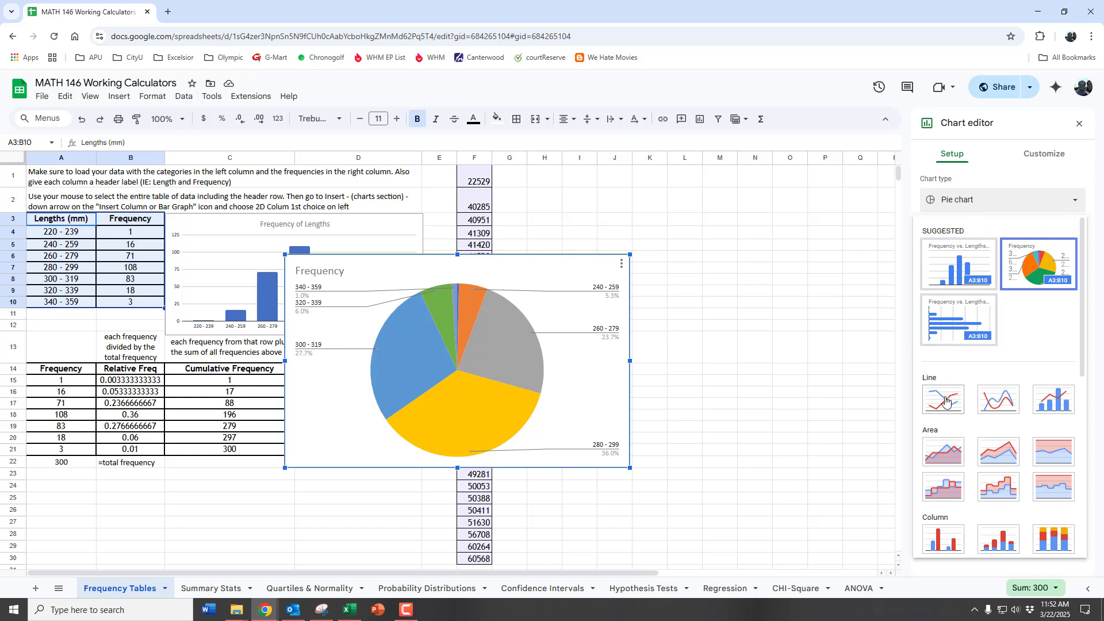